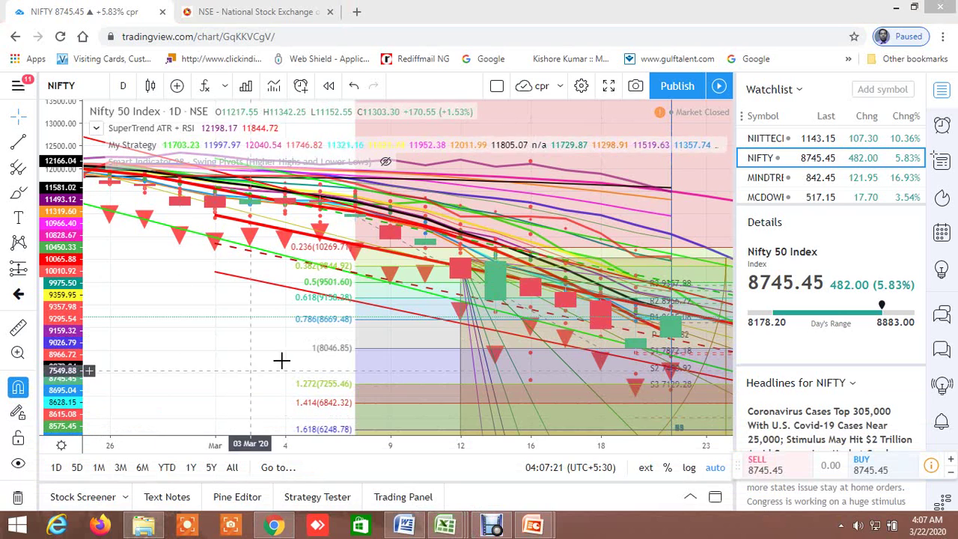
Step: Switch to the Excel workbook of buy and sell levels and review the level columns for ESCORTS, INDIGO and NIITTECH
click(440, 517)
click(439, 518)
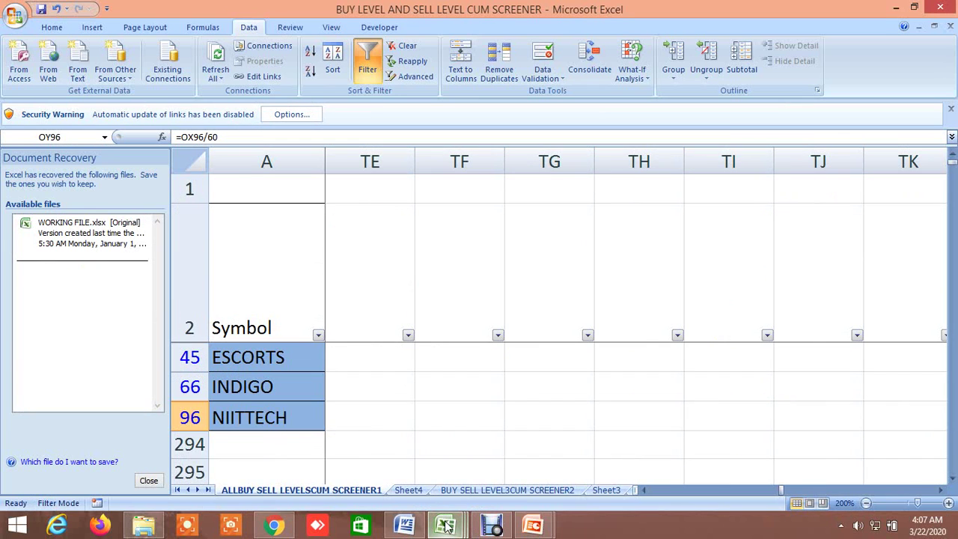
mouse_move(439, 517)
click(104, 456)
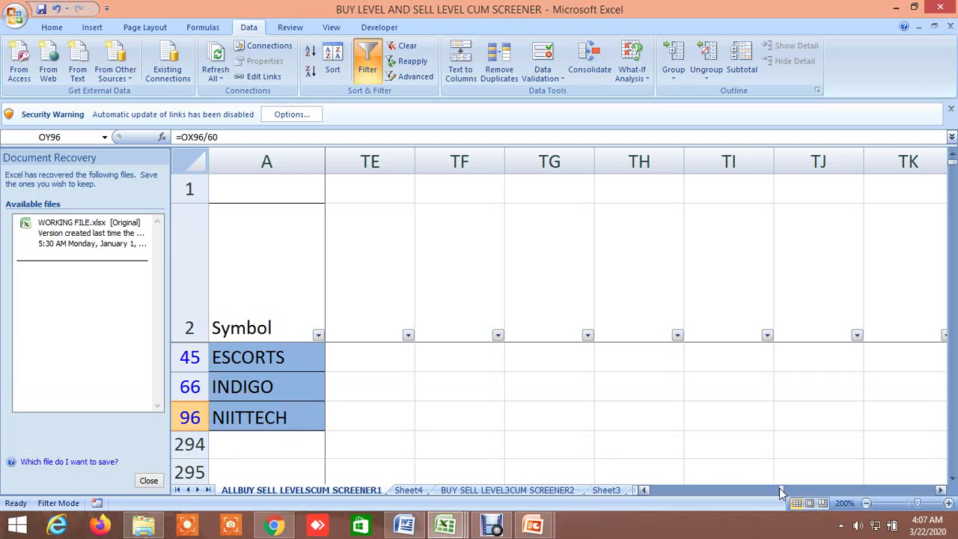
drag(781, 492, 653, 493)
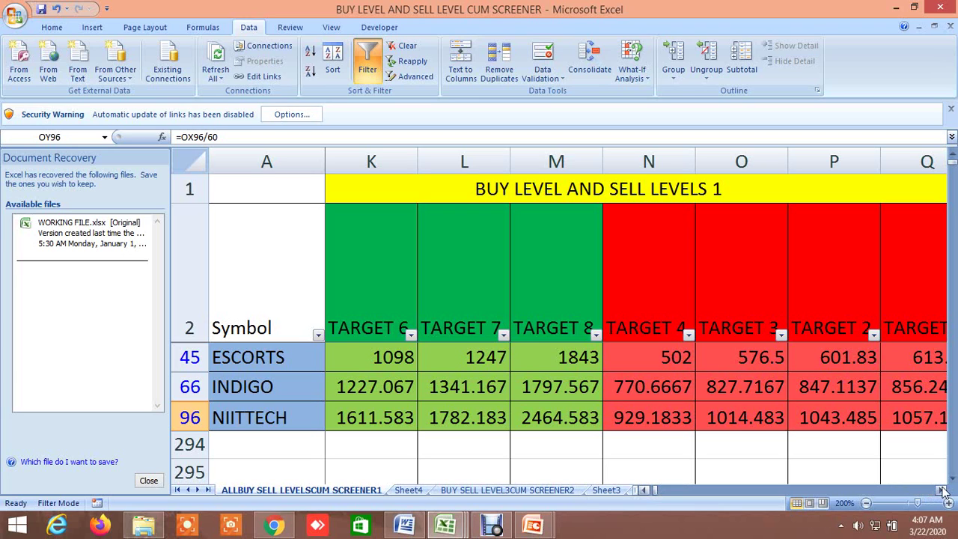
drag(942, 490, 942, 490)
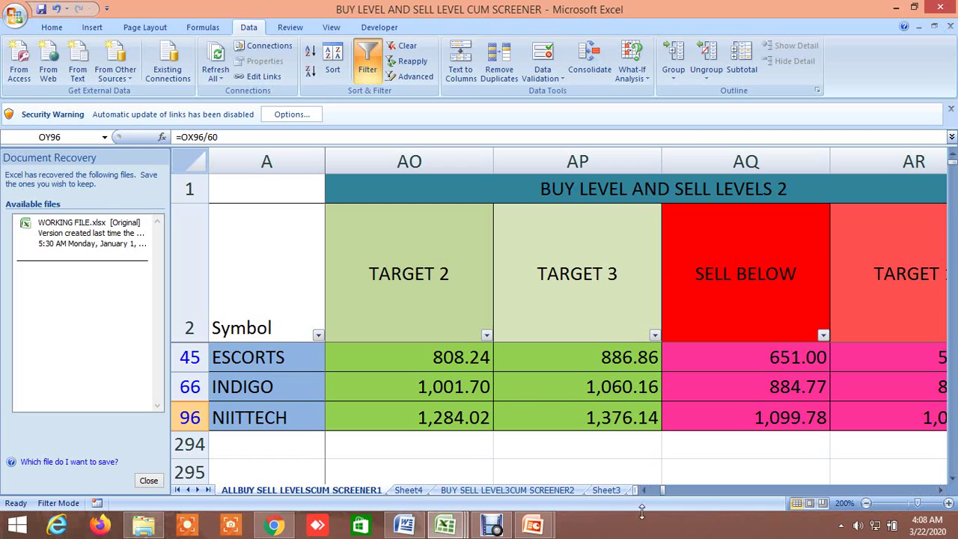
Step: Switch to the TradingView chart in Chrome and examine the daily NIFTY candles against the Fibonacci and pivot levels
click(288, 528)
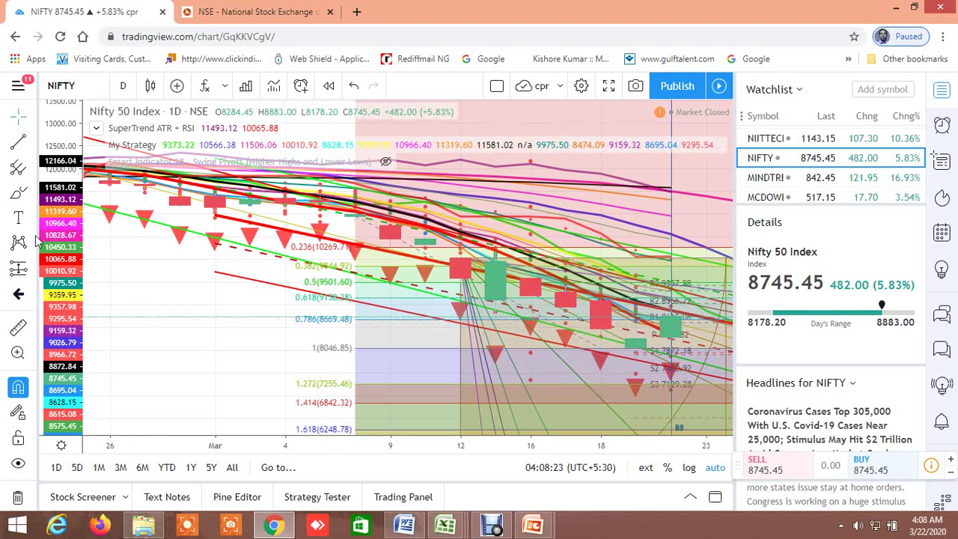
drag(69, 231, 71, 180)
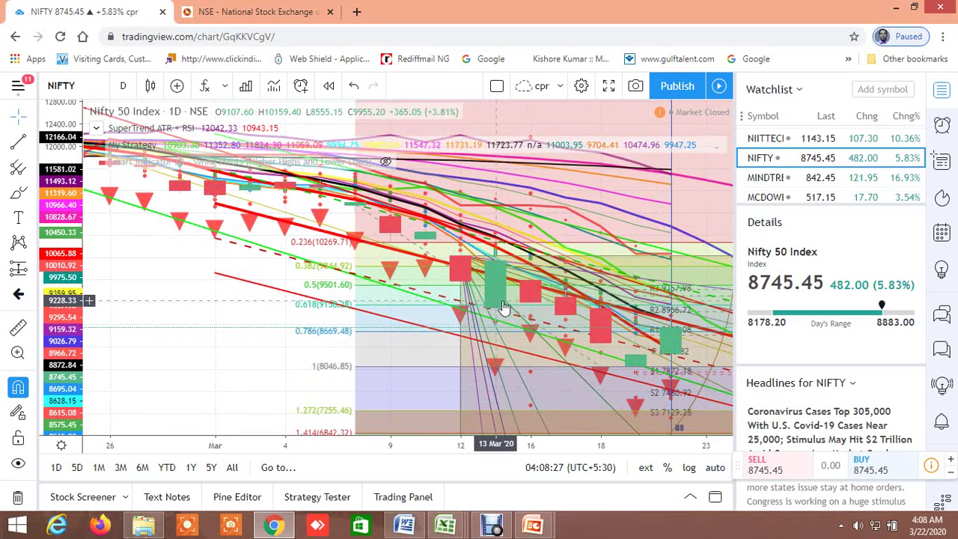
mouse_move(156, 158)
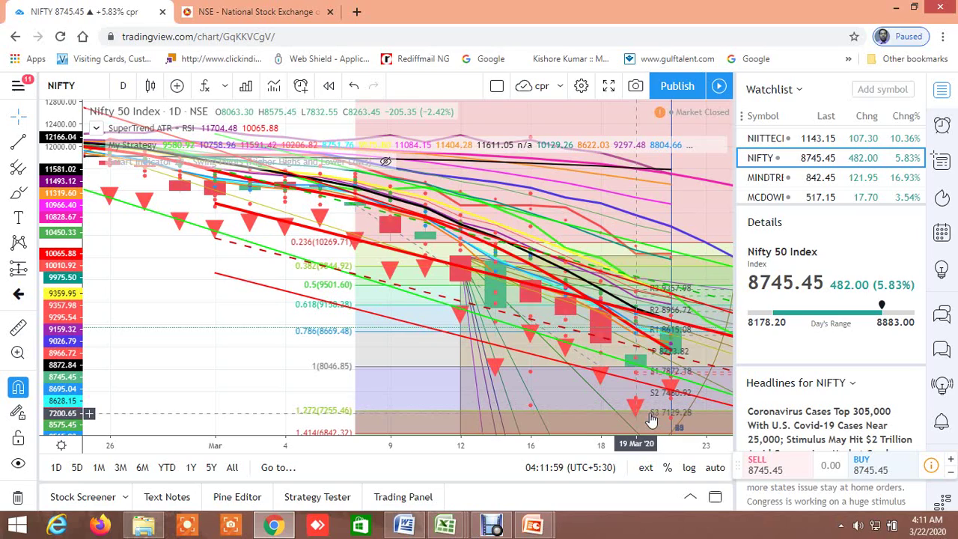
drag(263, 338, 257, 279)
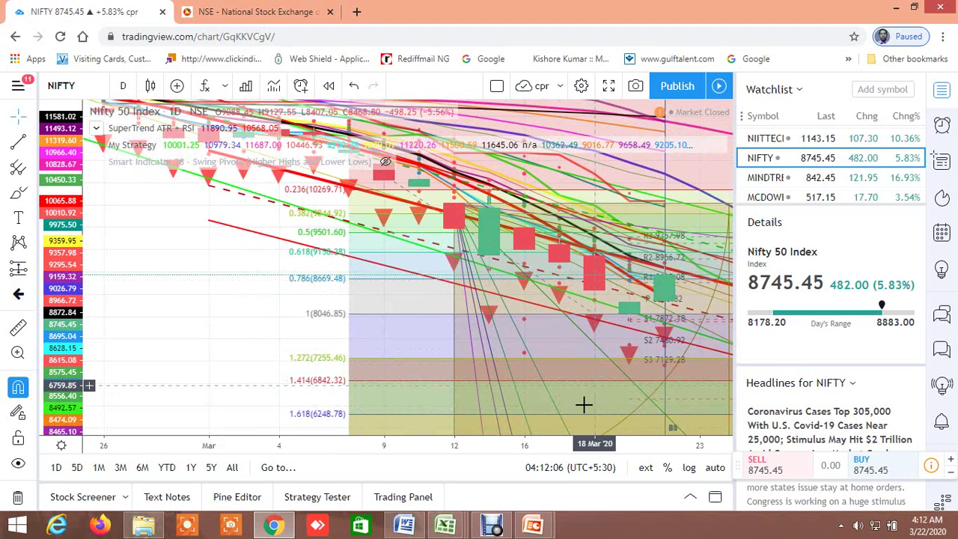
drag(213, 351, 209, 268)
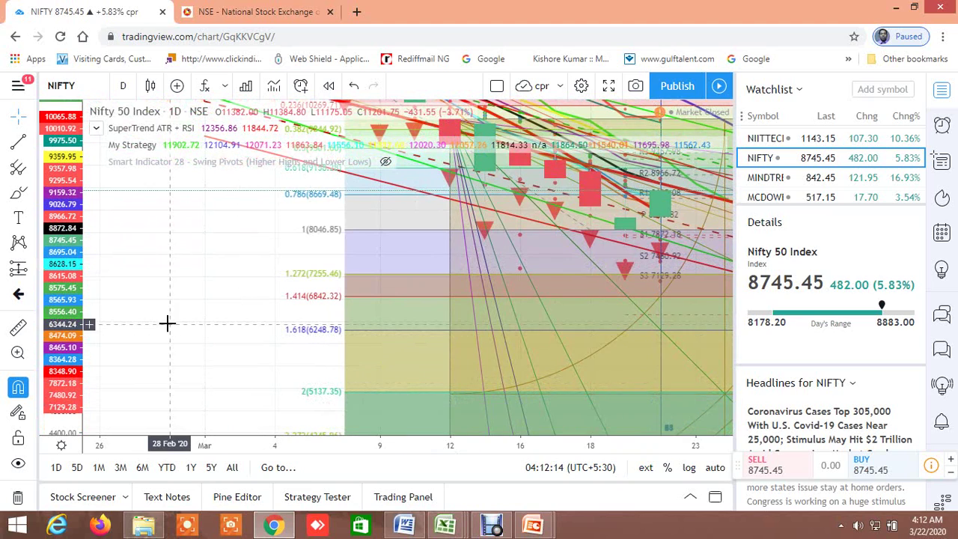
drag(169, 301, 172, 264)
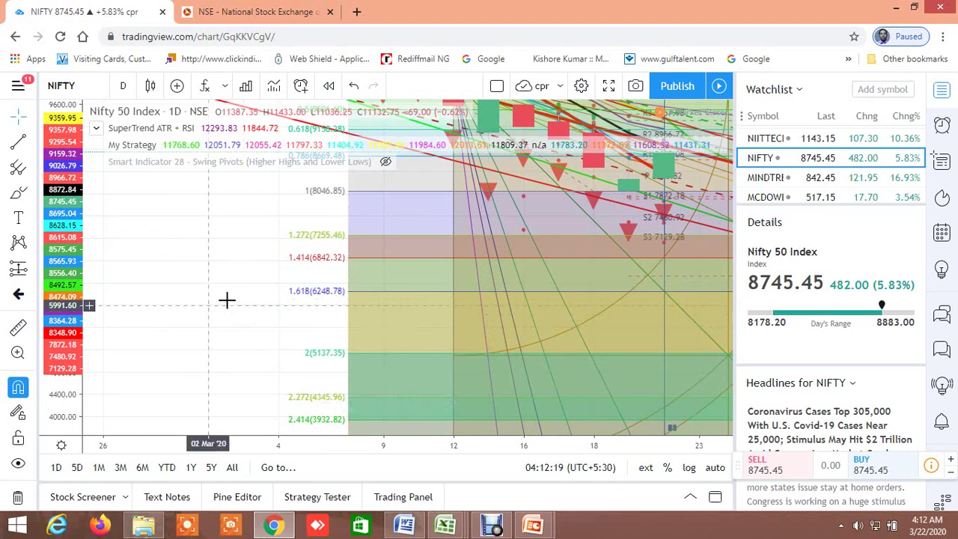
drag(220, 269, 257, 421)
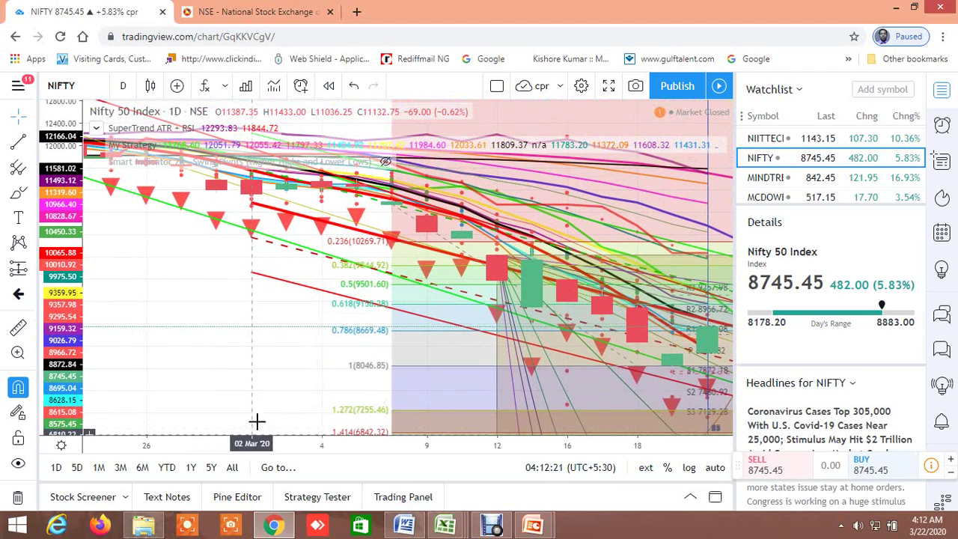
Step: Set the NIFTY chart interval to 1 week and show the price history from 2018 onward
click(121, 87)
scroll(165, 421, down, 2)
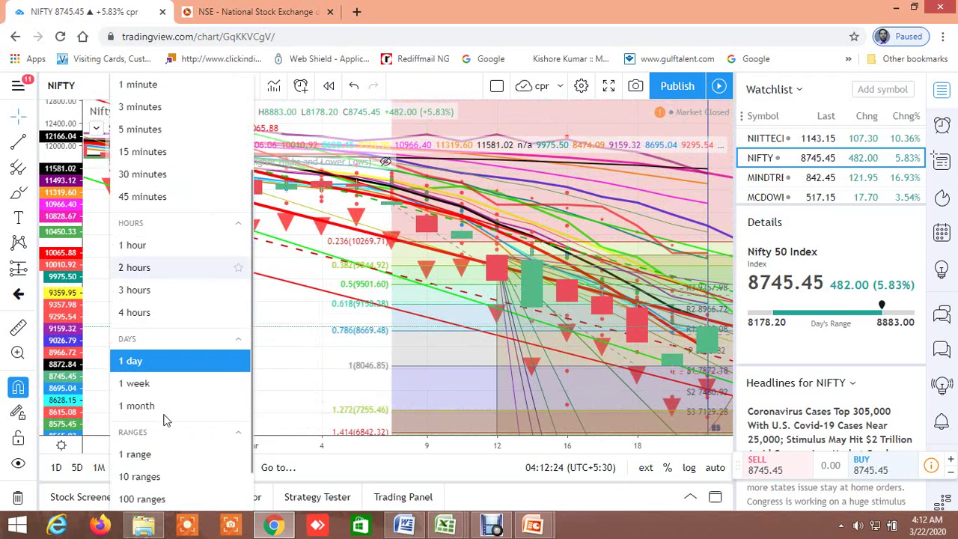
click(138, 383)
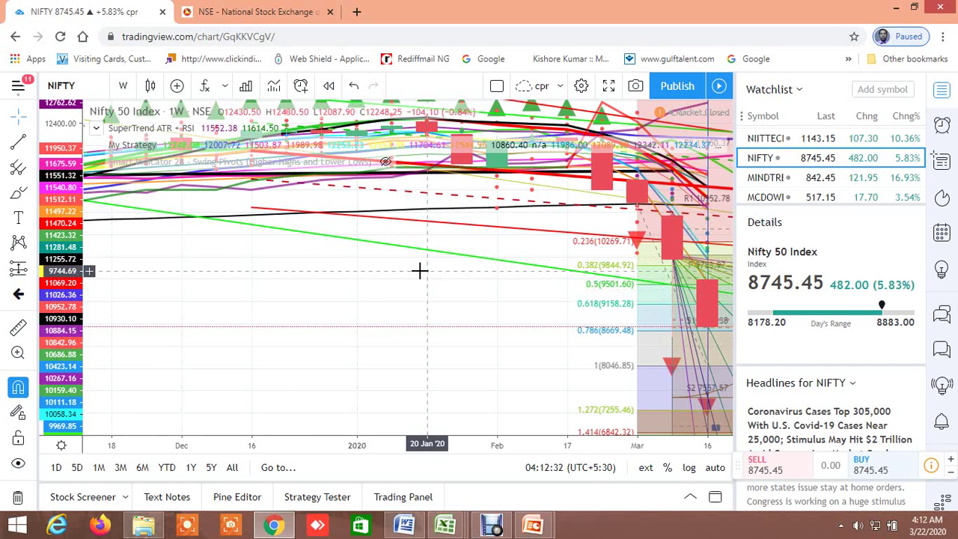
scroll(419, 271, down, 5)
scroll(435, 279, down, 5)
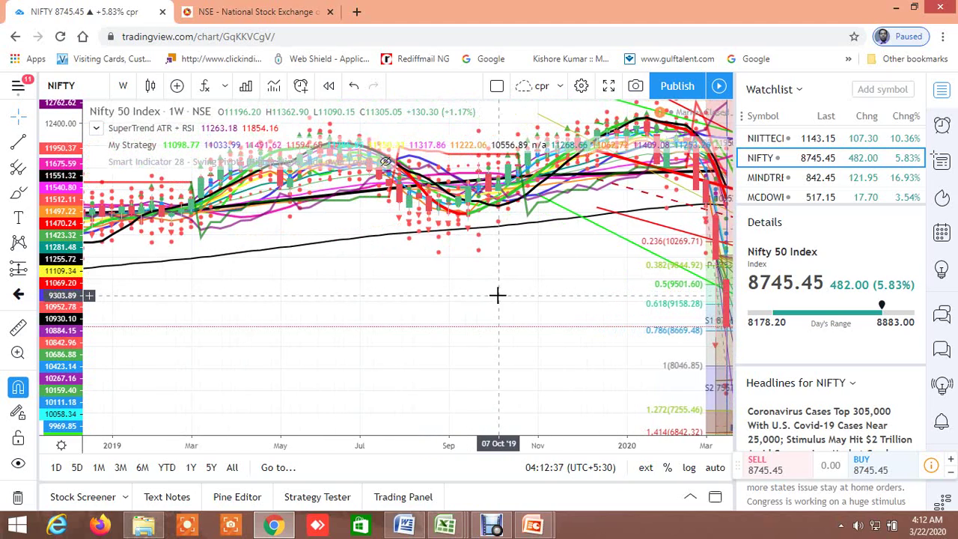
scroll(496, 293, down, 4)
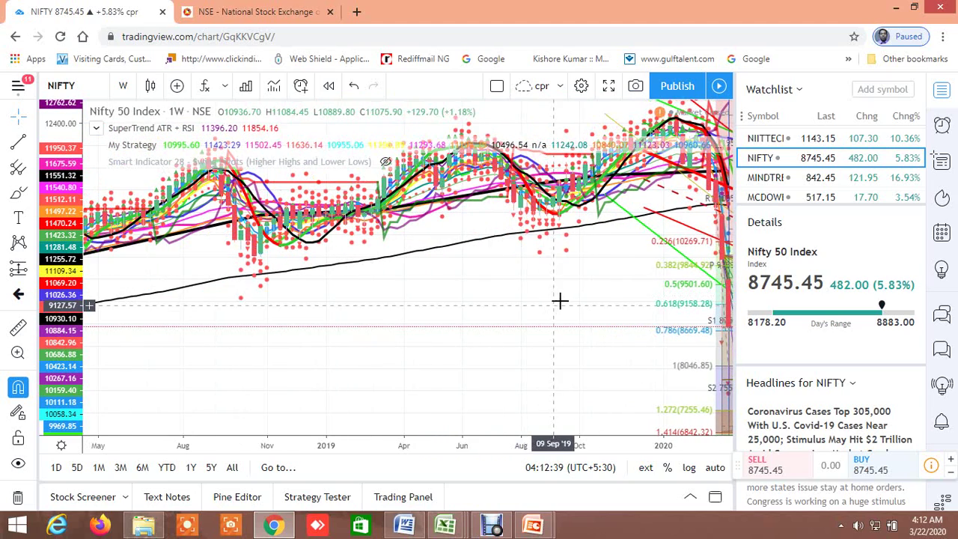
right_click(567, 302)
click(395, 303)
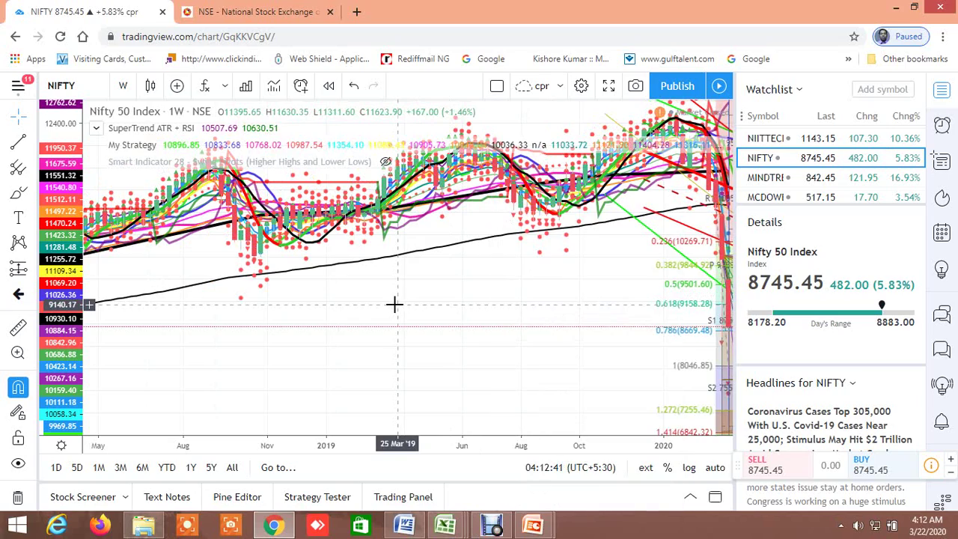
drag(499, 339, 532, 288)
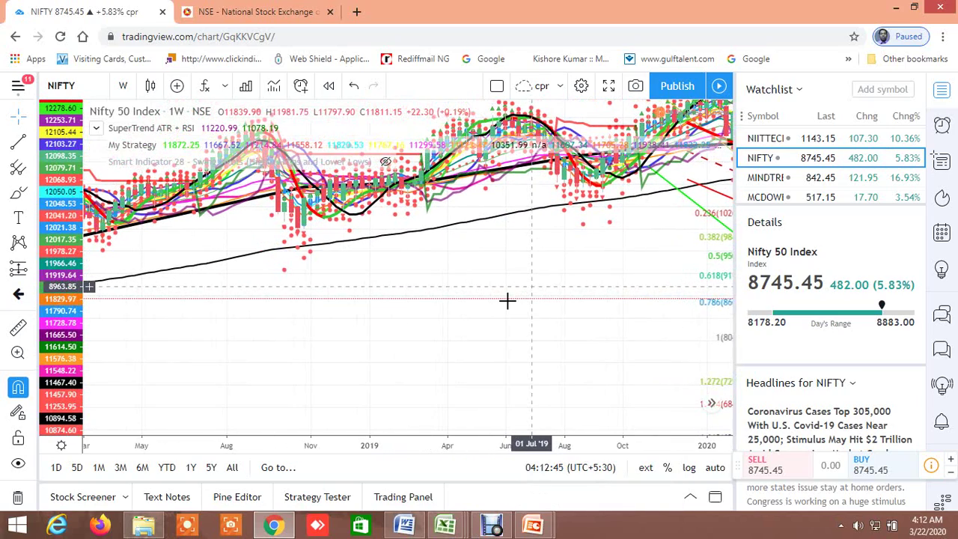
mouse_move(436, 300)
mouse_down()
mouse_move(376, 282)
mouse_move(442, 289)
mouse_up()
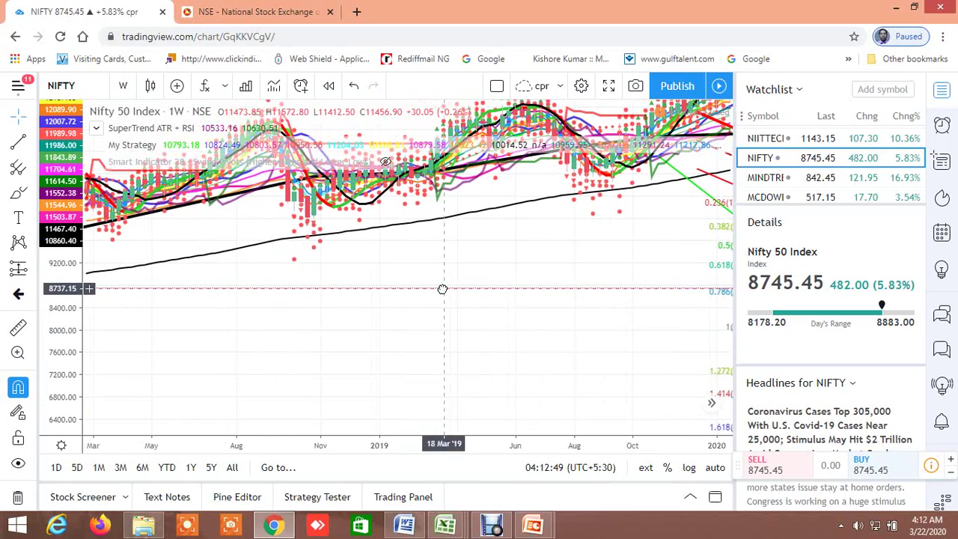
Step: Examine the weekly NIFTY trend from 2016 to 2020 against the moving averages and Fibonacci levels
scroll(410, 317, down, 4)
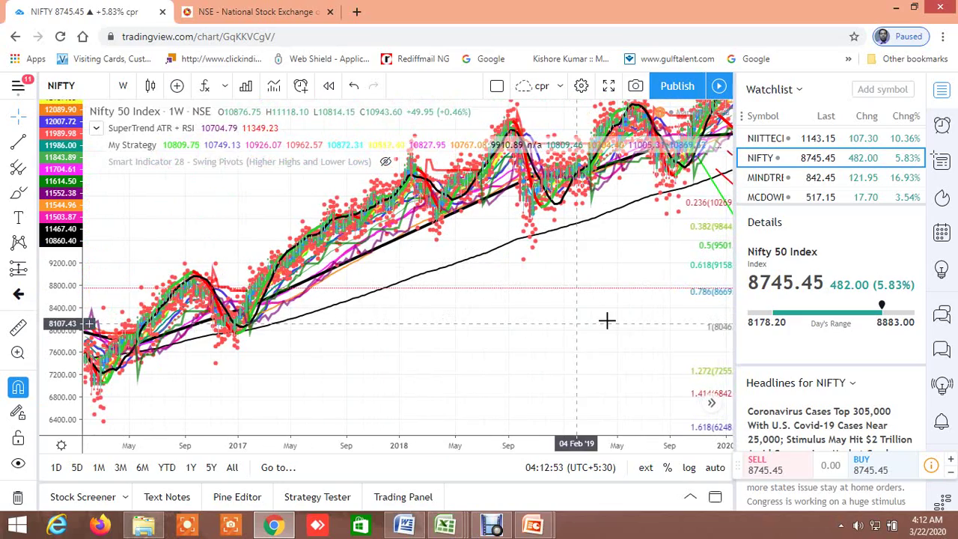
scroll(607, 321, down, 2)
drag(568, 310, 527, 309)
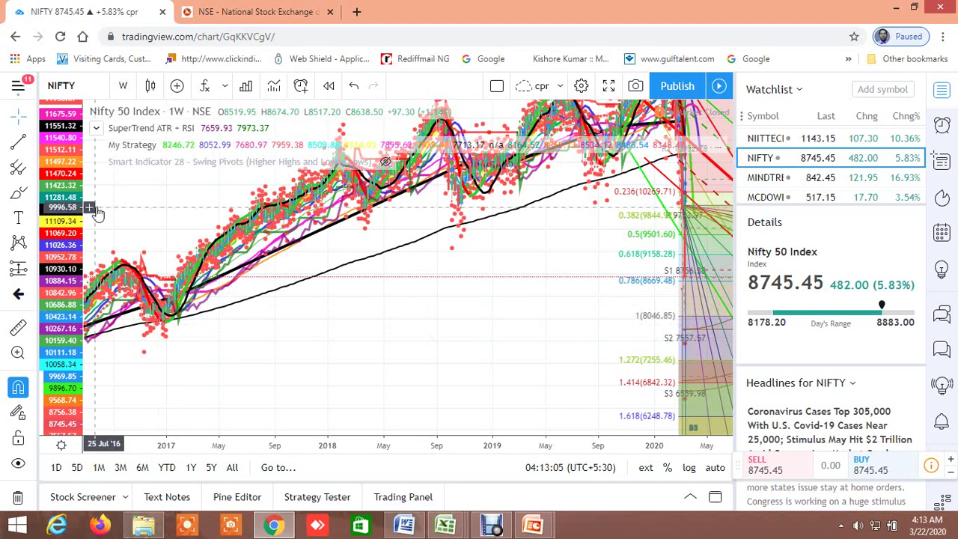
drag(225, 216, 366, 214)
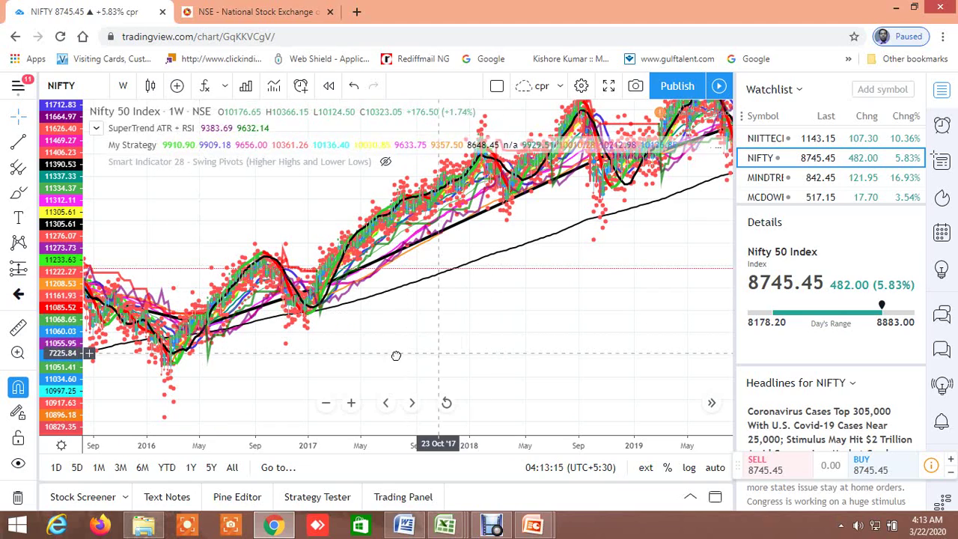
mouse_move(396, 352)
mouse_down()
mouse_move(342, 353)
mouse_move(402, 358)
mouse_up()
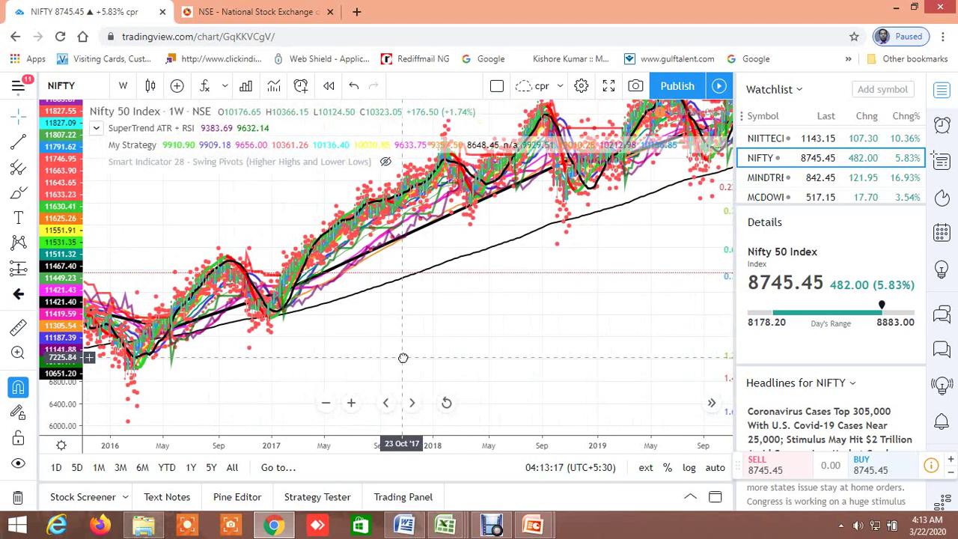
scroll(417, 344, up, 3)
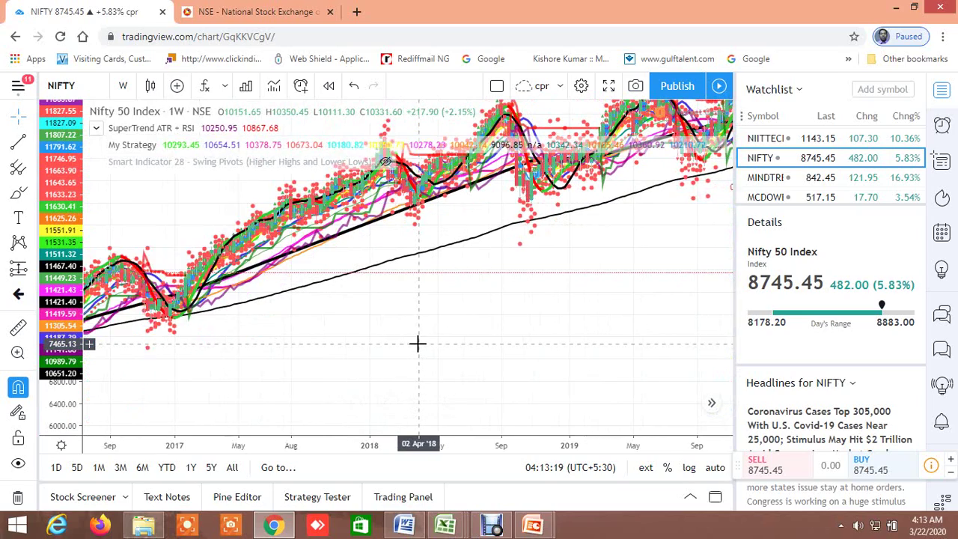
mouse_move(415, 341)
mouse_down()
mouse_move(552, 336)
mouse_move(396, 347)
mouse_move(419, 346)
mouse_move(422, 327)
mouse_up()
scroll(422, 327, down, 2)
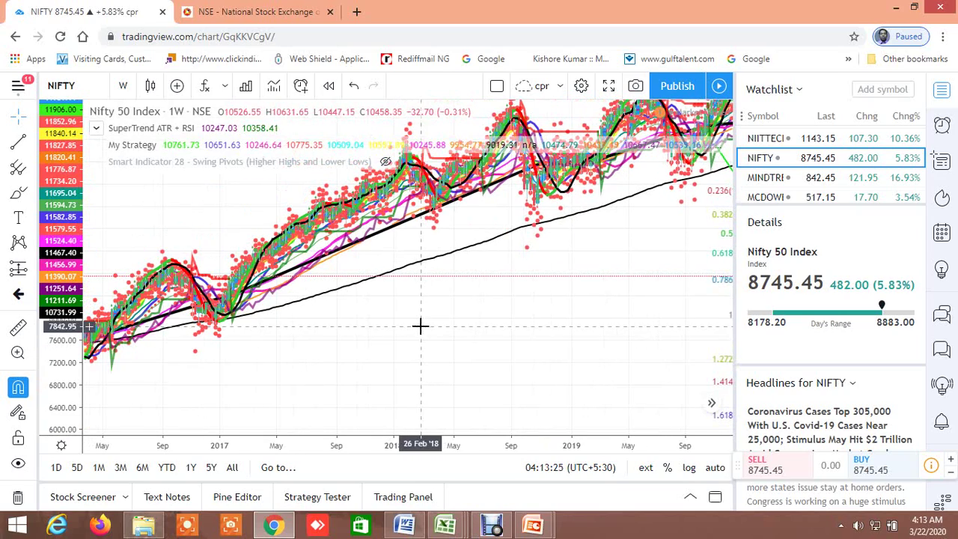
drag(427, 321, 339, 334)
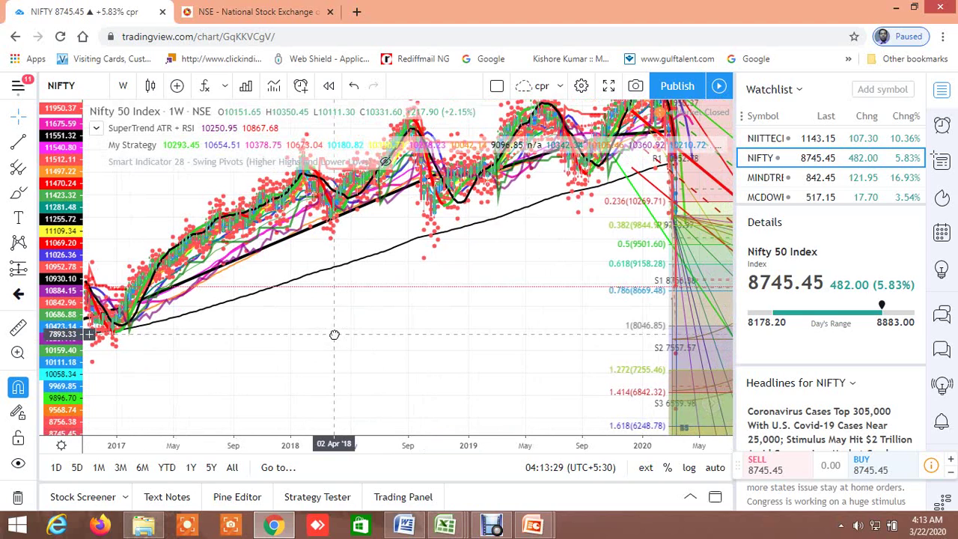
drag(335, 334, 332, 334)
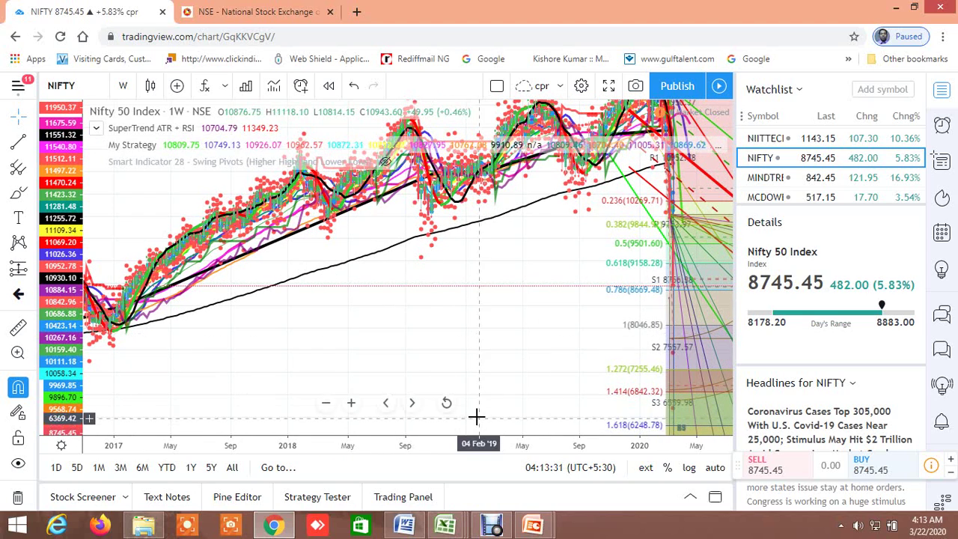
drag(504, 350, 512, 356)
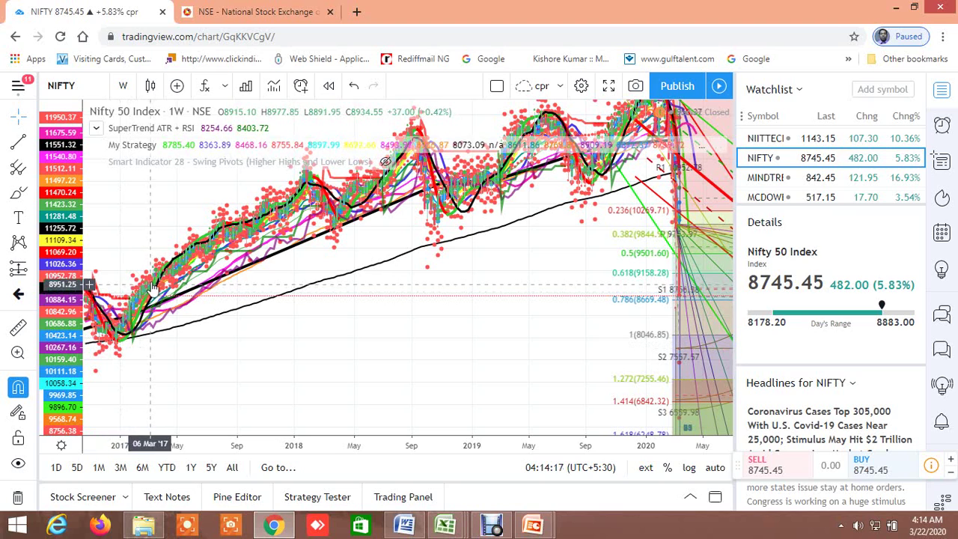
drag(351, 338, 363, 342)
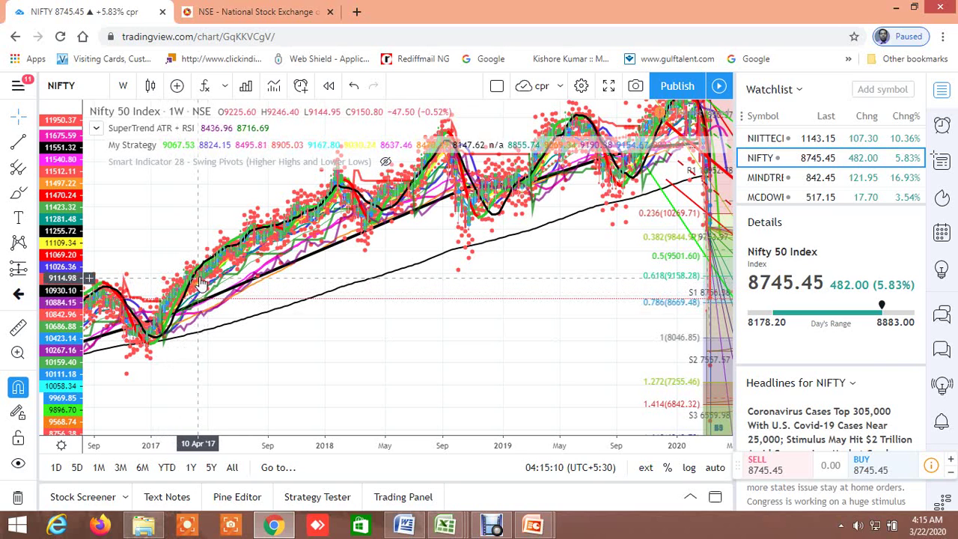
Step: Set the NIFTY chart interval to 1 month and show the candles from 2016 to 2020 with the Fibonacci levels
click(126, 86)
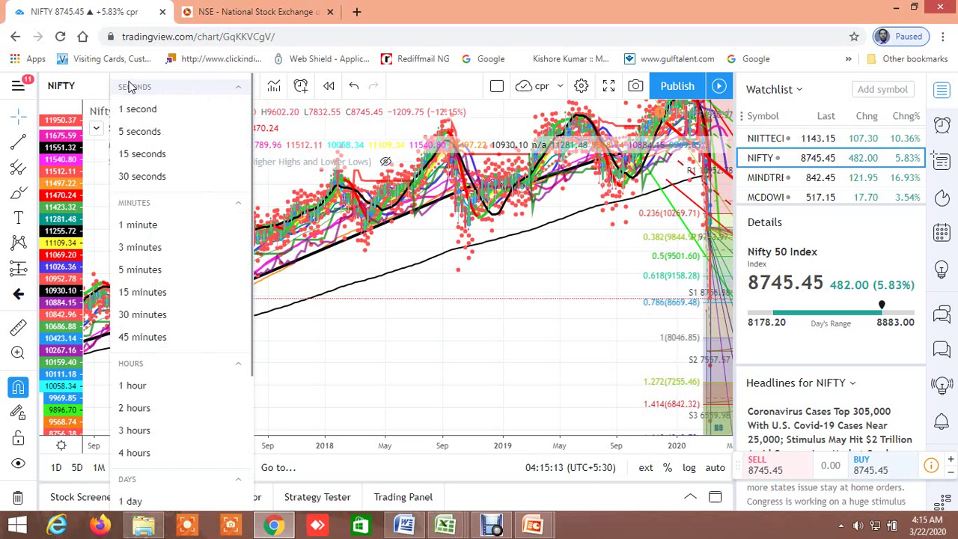
scroll(167, 417, down, 2)
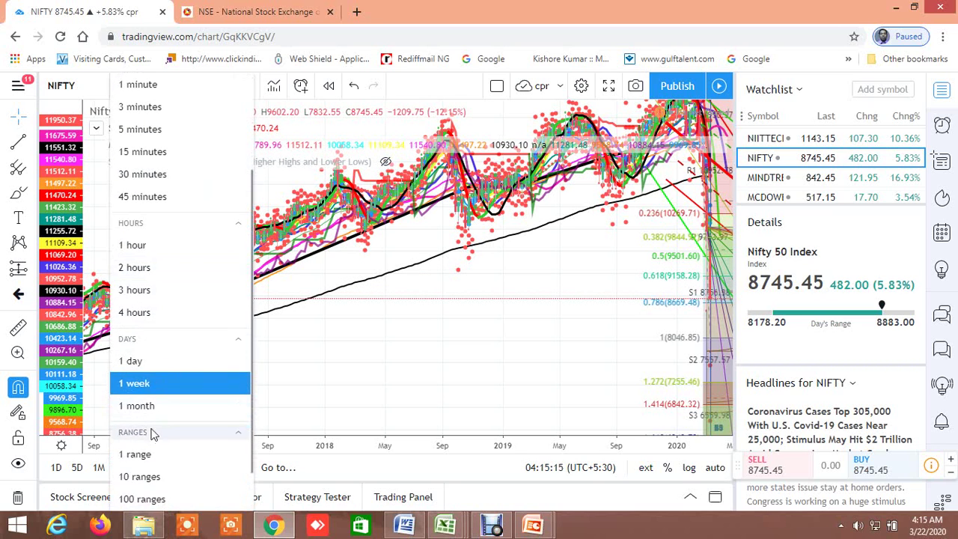
click(142, 411)
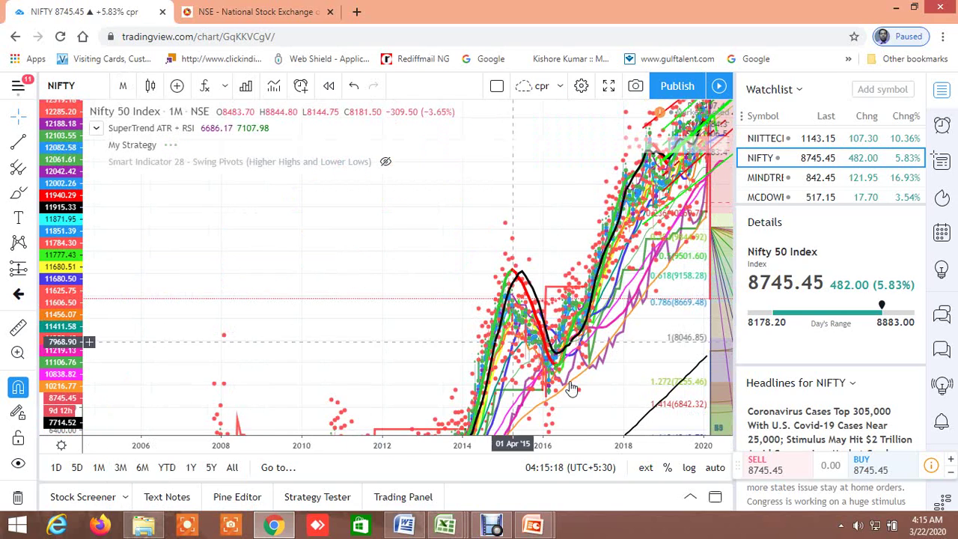
drag(479, 359, 316, 296)
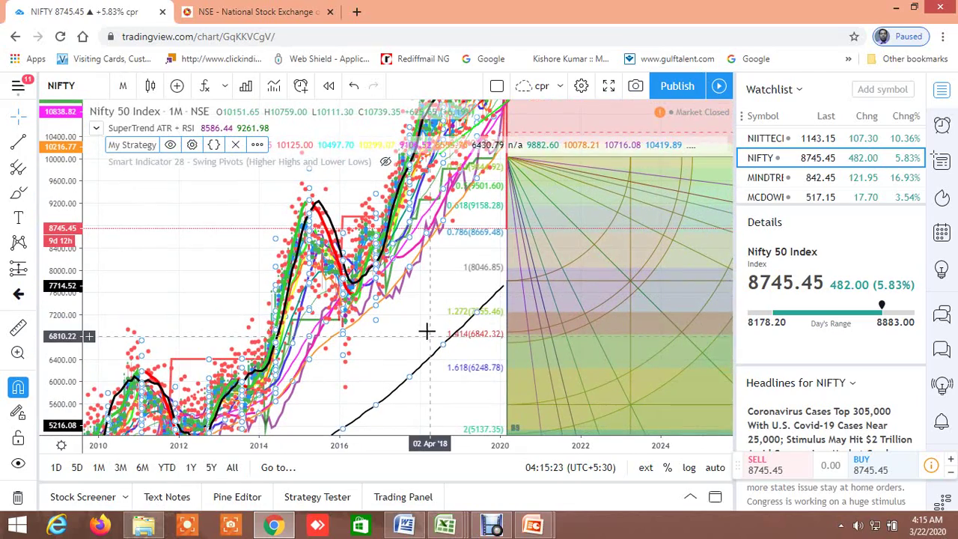
scroll(427, 331, up, 5)
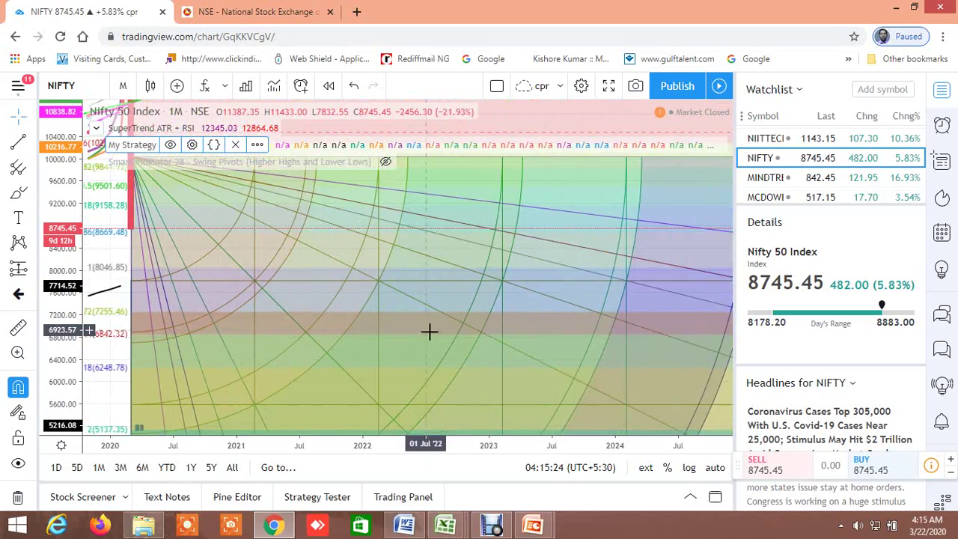
drag(249, 319, 622, 350)
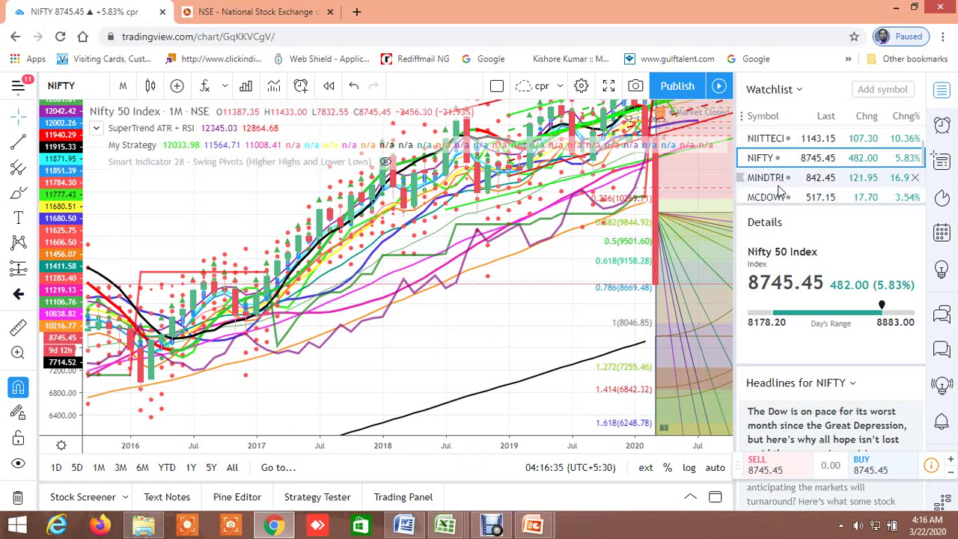
scroll(778, 191, down, 8)
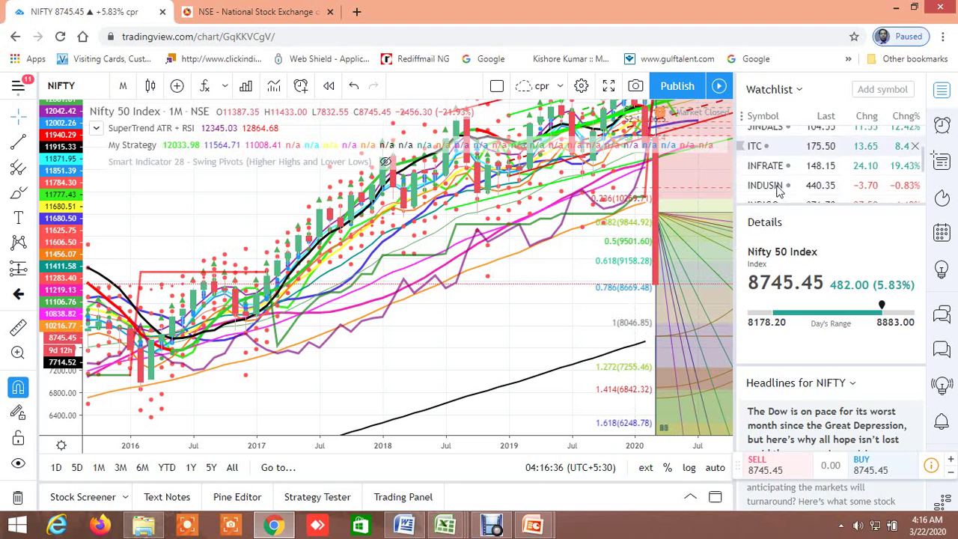
scroll(779, 192, down, 8)
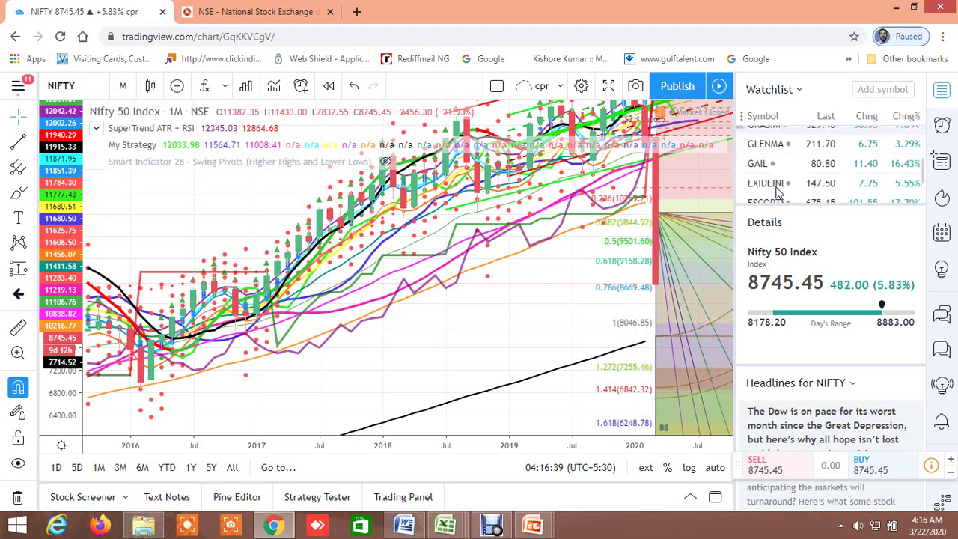
scroll(778, 191, down, 7)
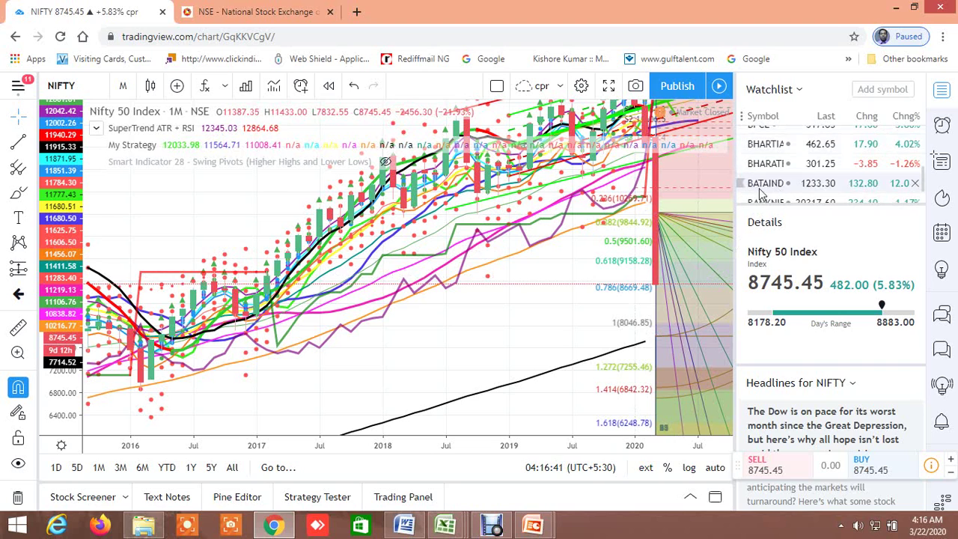
Step: Set the NIFTY chart interval to 30 minutes and show the candles from 5 to 23 March 2020
click(126, 86)
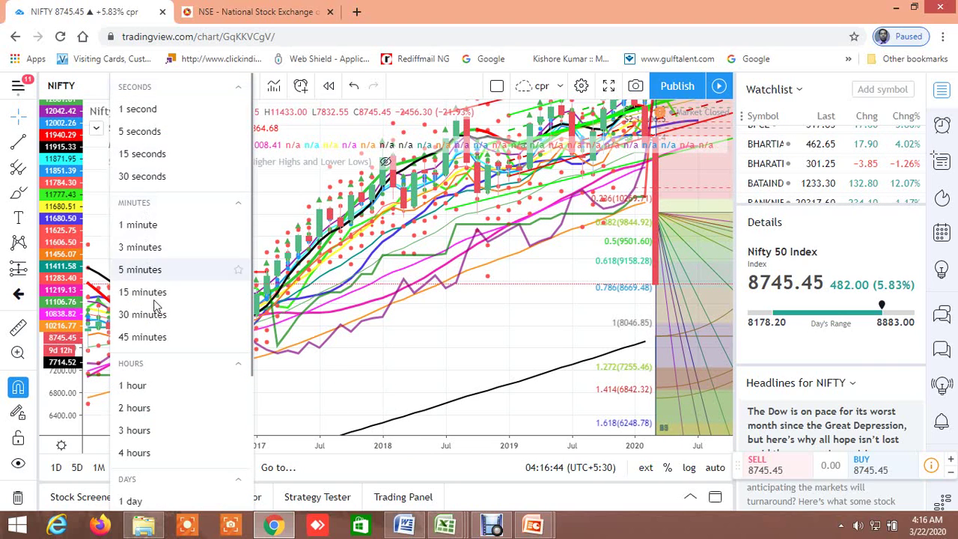
click(150, 315)
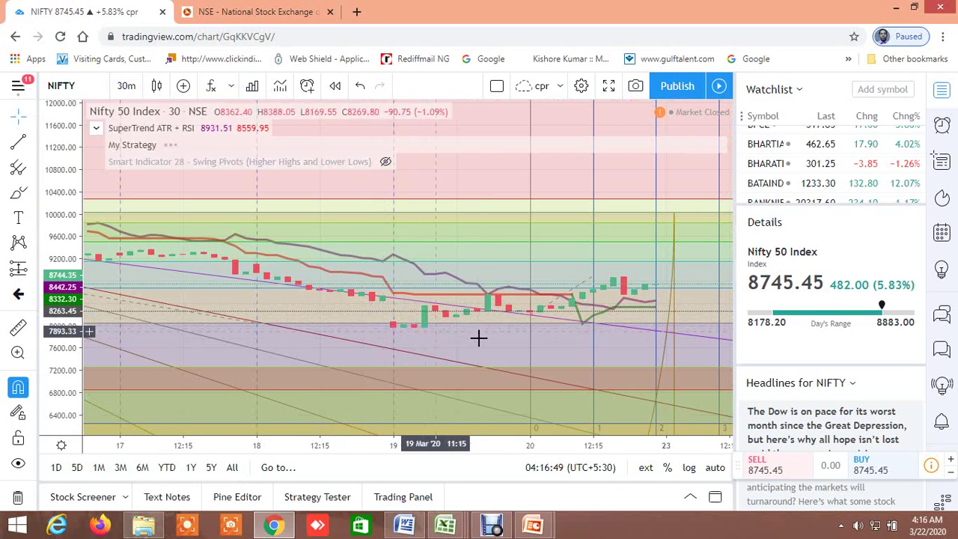
scroll(345, 262, down, 5)
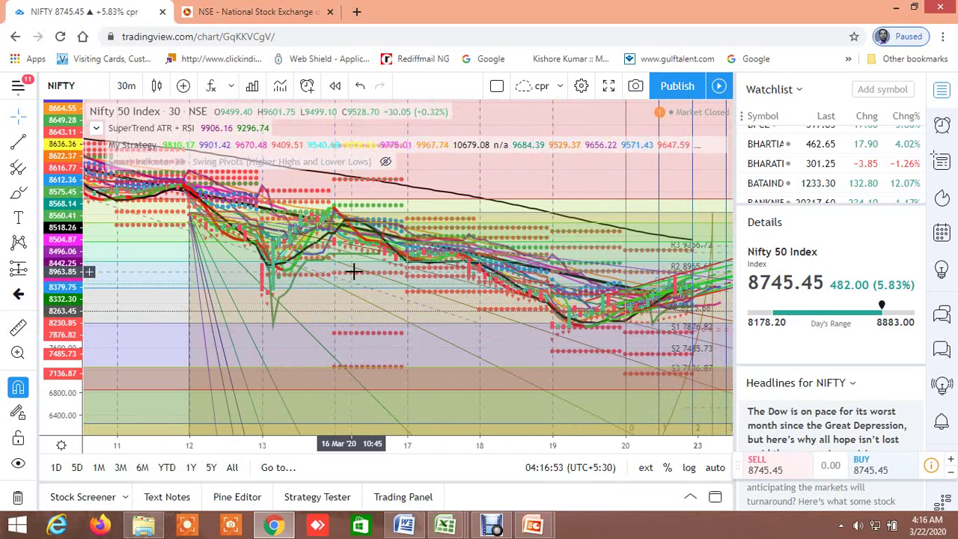
scroll(355, 273, down, 2)
scroll(355, 274, down, 2)
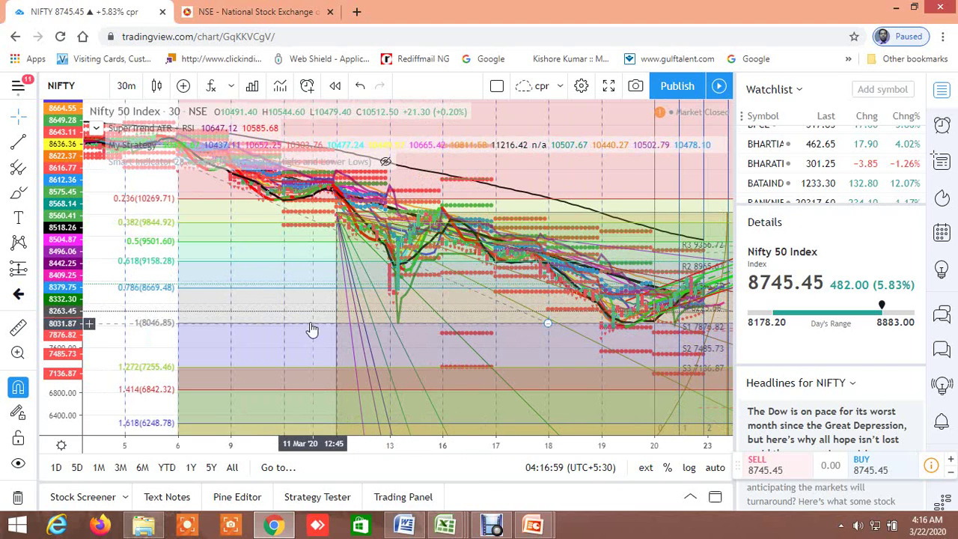
Step: Move the Fibonacci levels slightly higher on the 30-minute NIFTY chart and examine the candles and pivot levels up to 23 March
drag(231, 308, 193, 297)
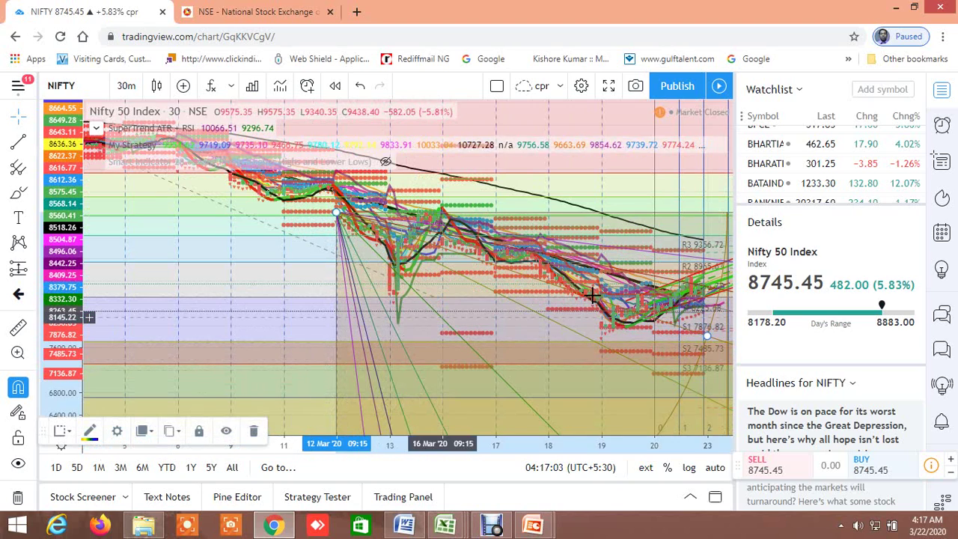
drag(567, 290, 509, 293)
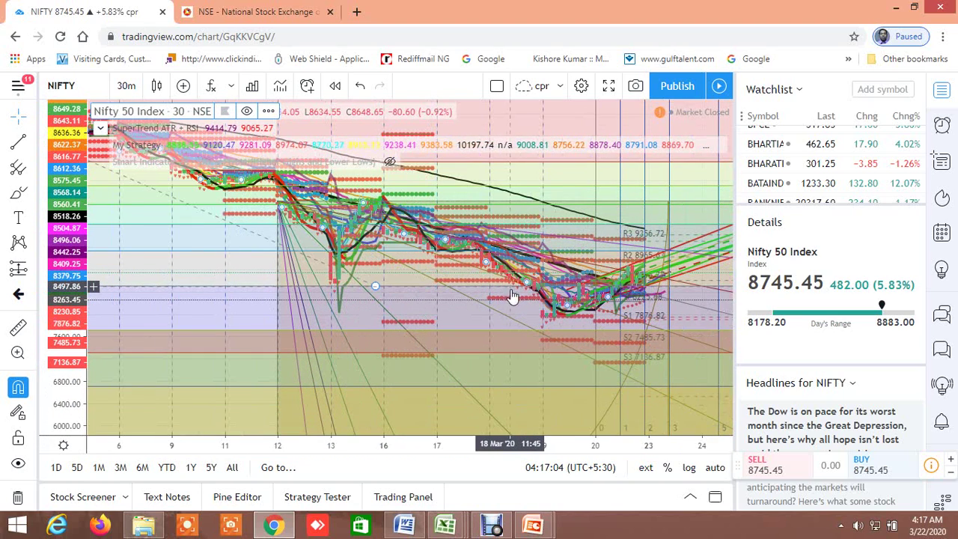
click(665, 355)
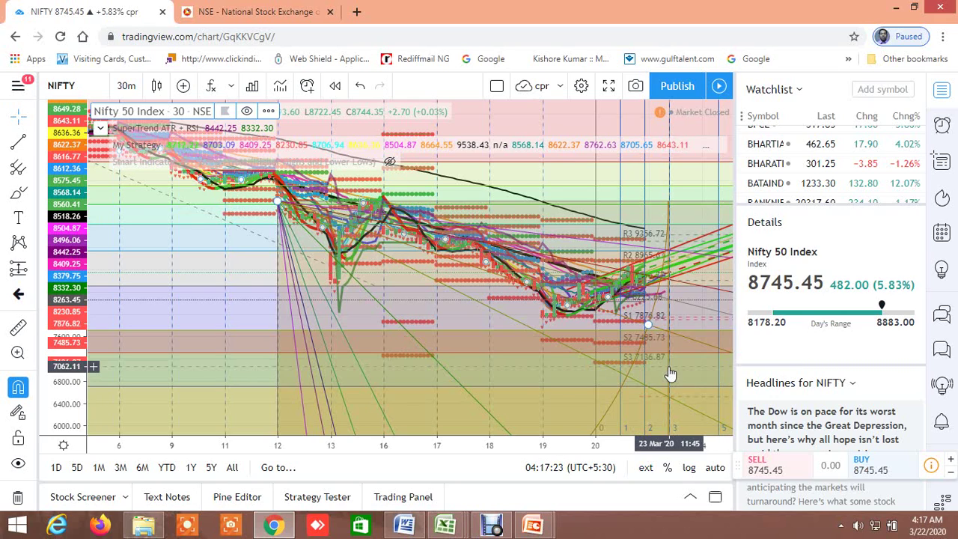
click(663, 260)
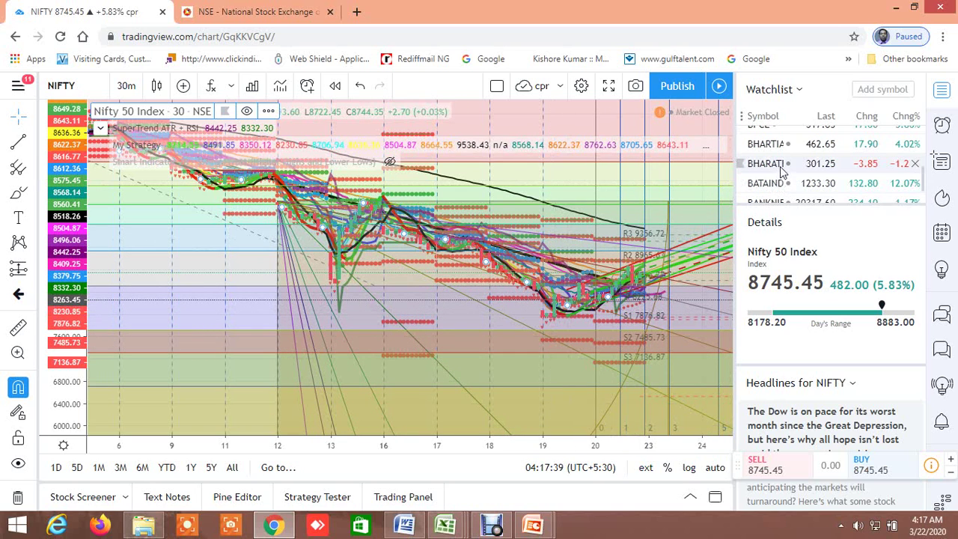
Step: Open the BANKNIFTY chart from the watchlist and set its interval to 1 day
scroll(779, 192, down, 2)
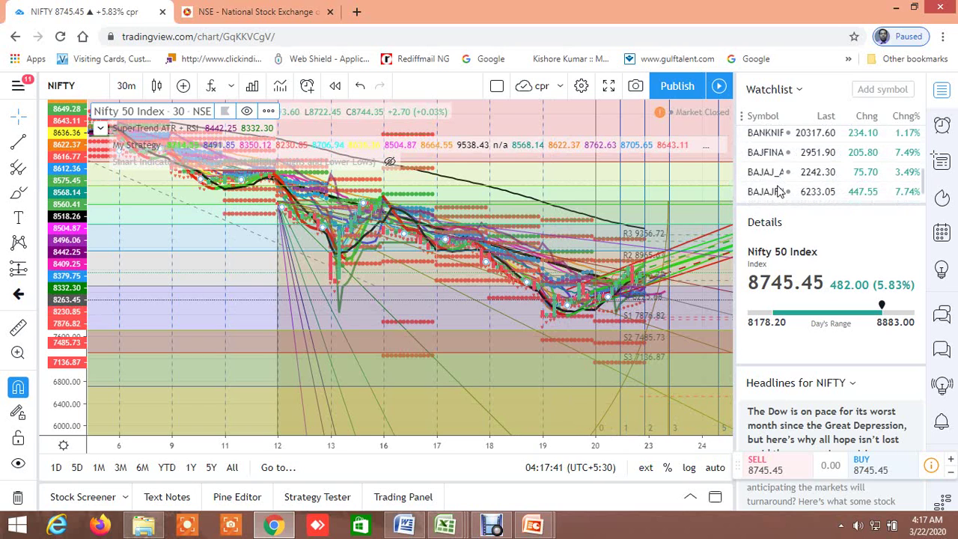
click(783, 139)
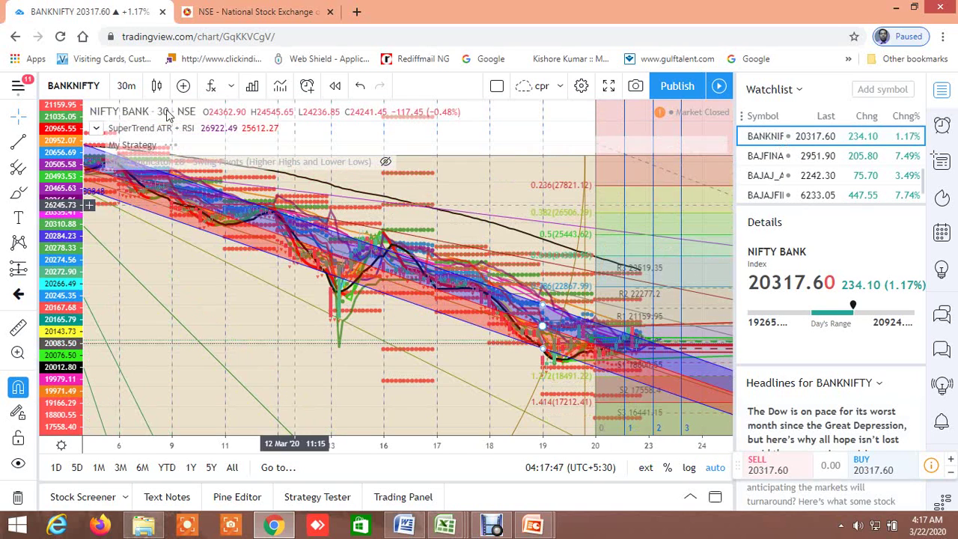
click(126, 88)
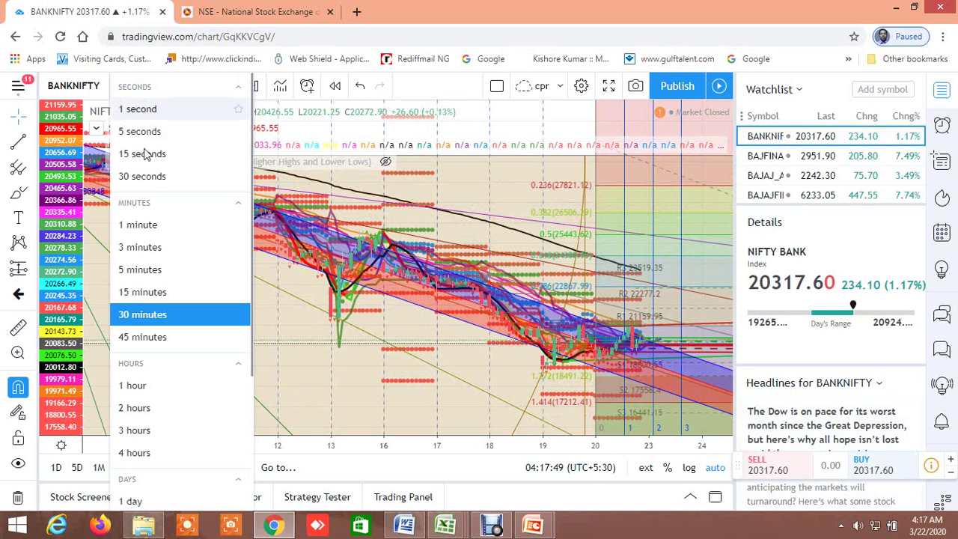
scroll(145, 448, down, 1)
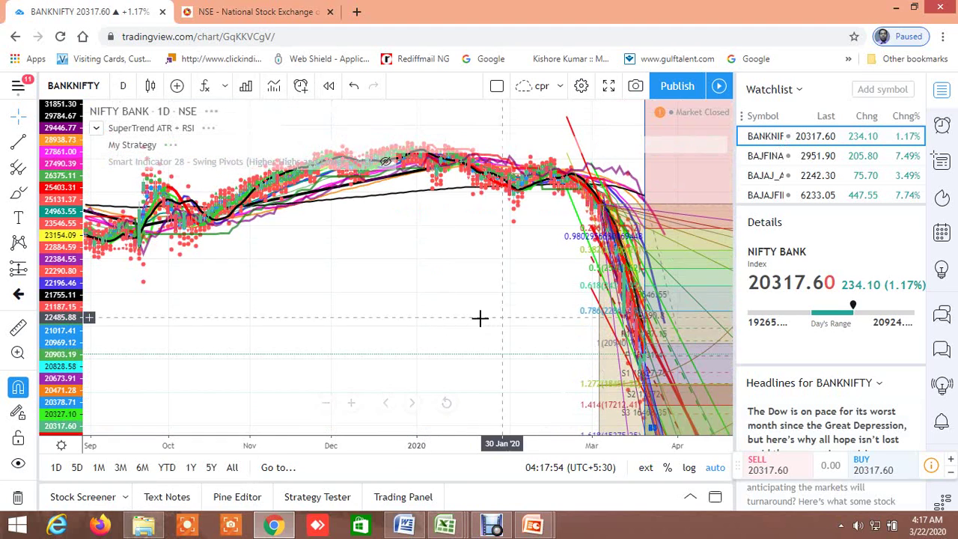
Step: Examine the daily BANKNIFTY candles of February and March 2020 against the Fibonacci and pivot levels
scroll(427, 316, up, 5)
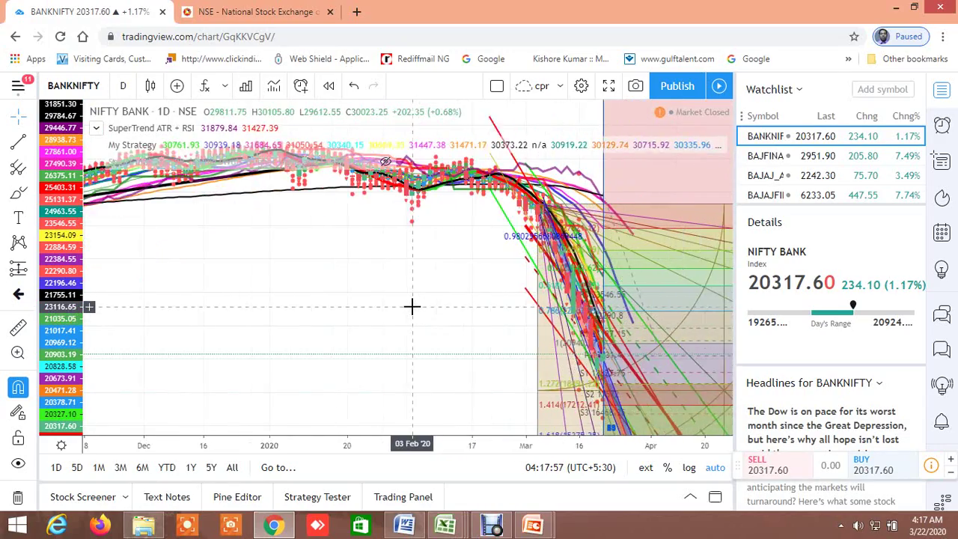
scroll(416, 307, up, 5)
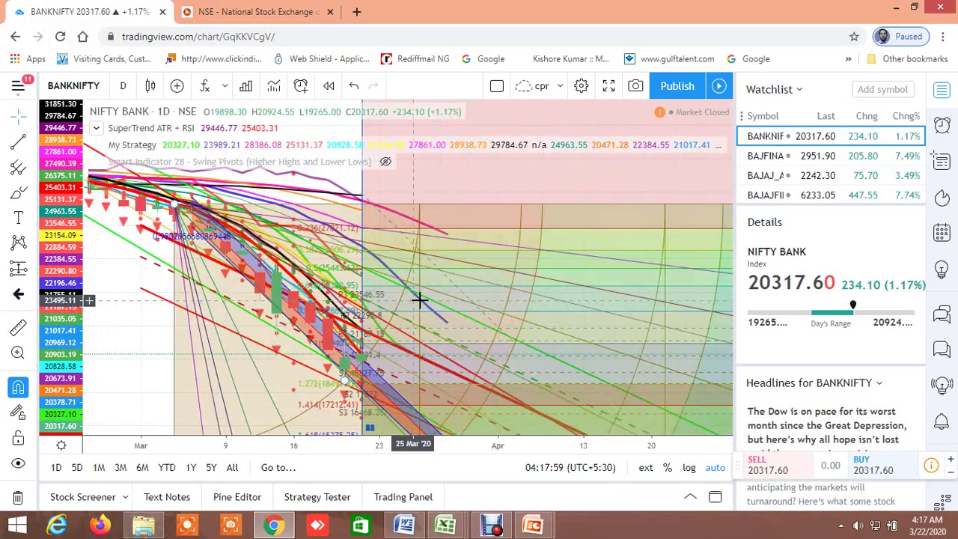
drag(398, 263, 703, 184)
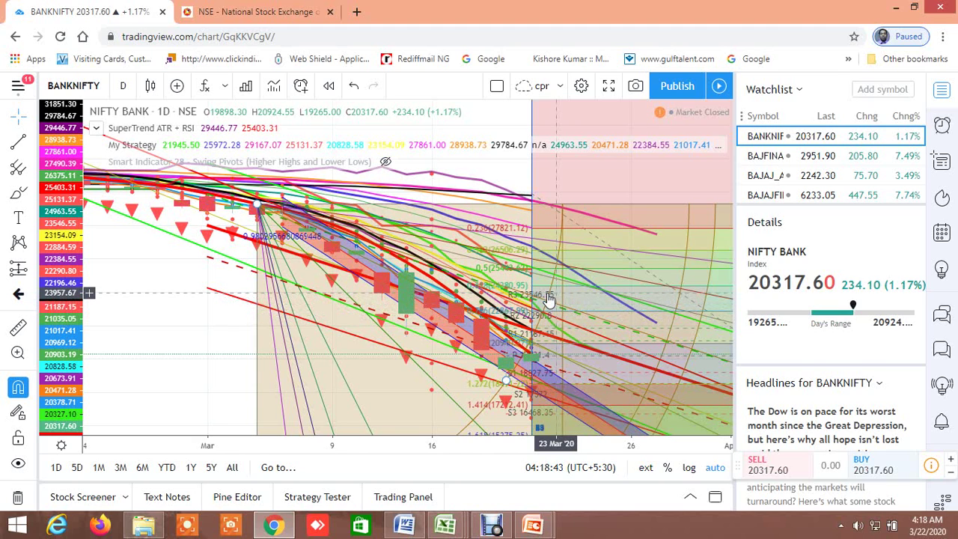
drag(214, 293, 494, 266)
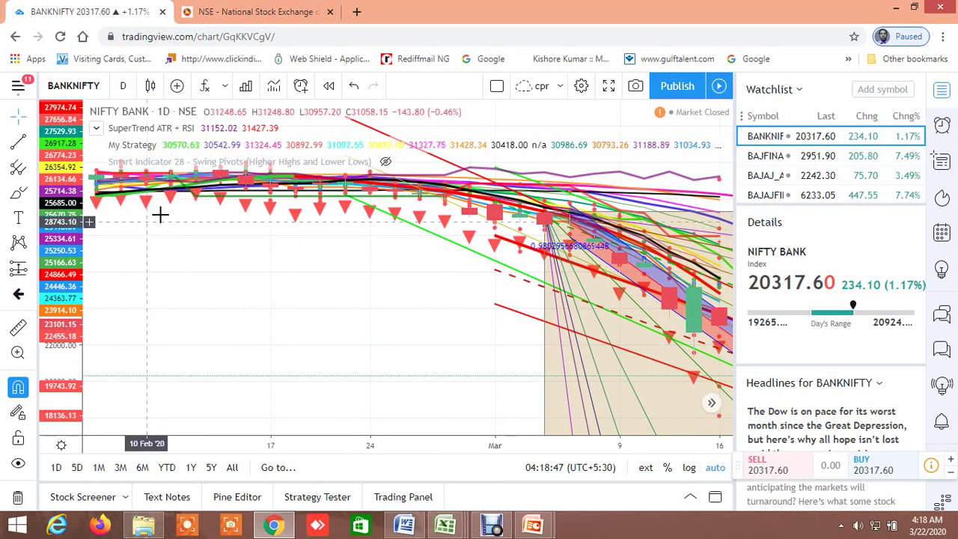
Step: Set the BANKNIFTY chart interval to 1 week and show the candles from April 2019 to March 2020
click(126, 88)
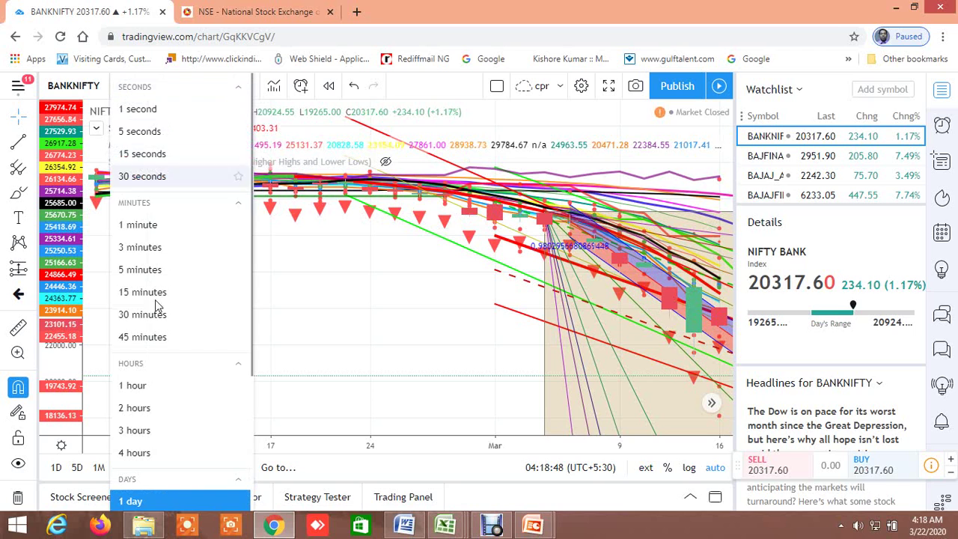
scroll(160, 374, down, 2)
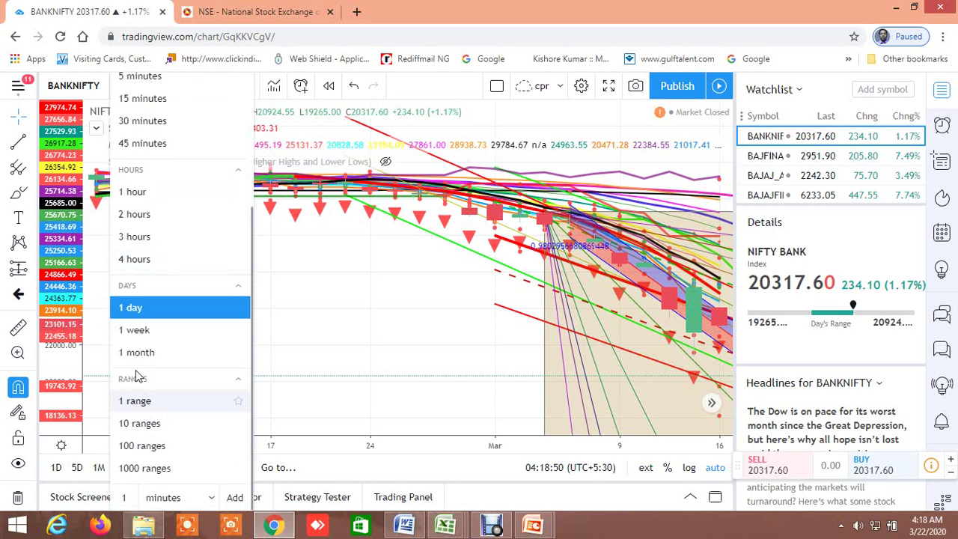
click(149, 332)
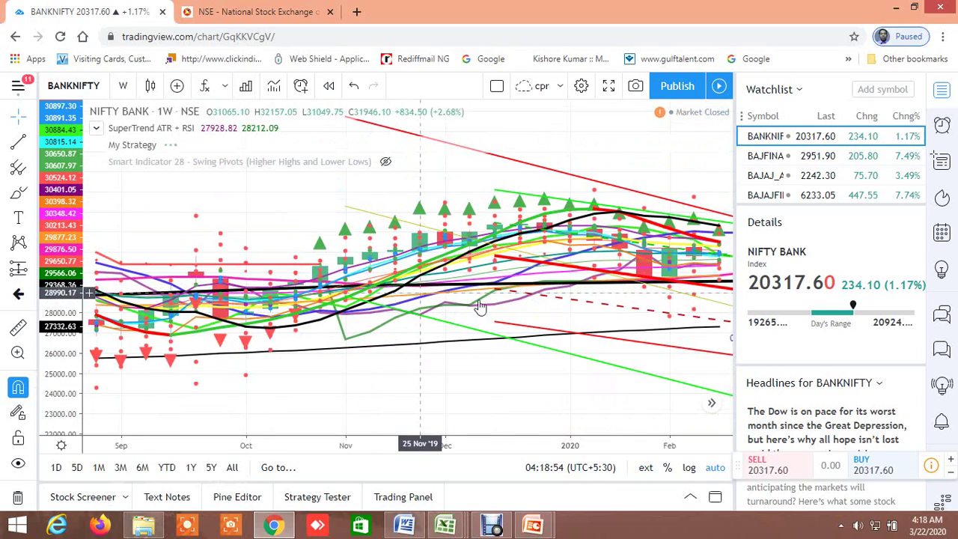
scroll(497, 314, down, 3)
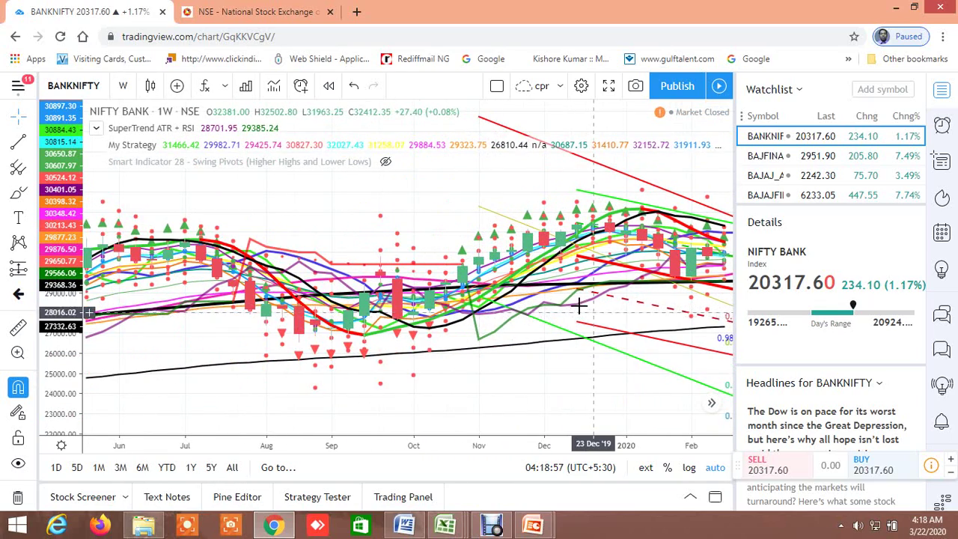
drag(508, 272, 465, 196)
scroll(458, 277, down, 4)
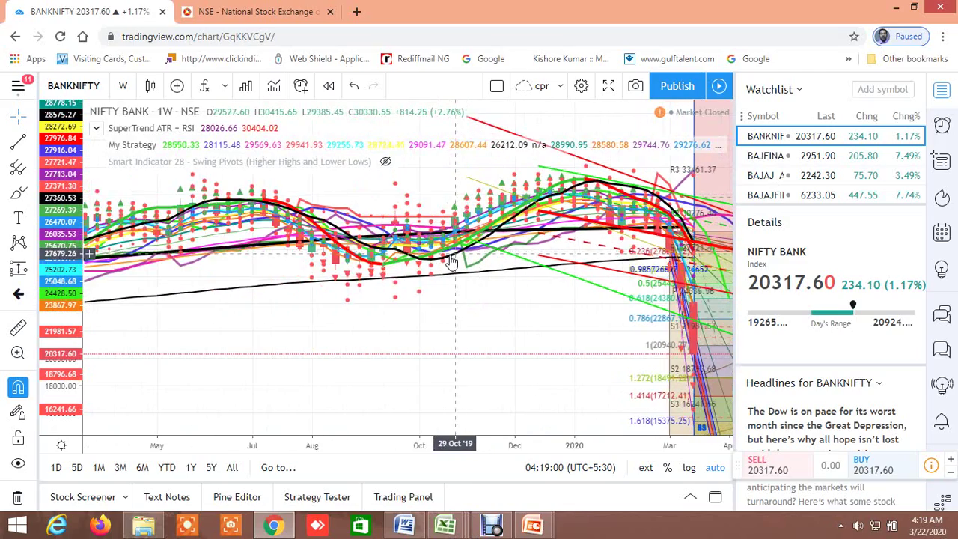
Step: Examine the weekly BANKNIFTY trend from 2016 to 2020 against the moving averages and Fibonacci levels, and look through the watchlist's remaining symbols
scroll(459, 277, down, 3)
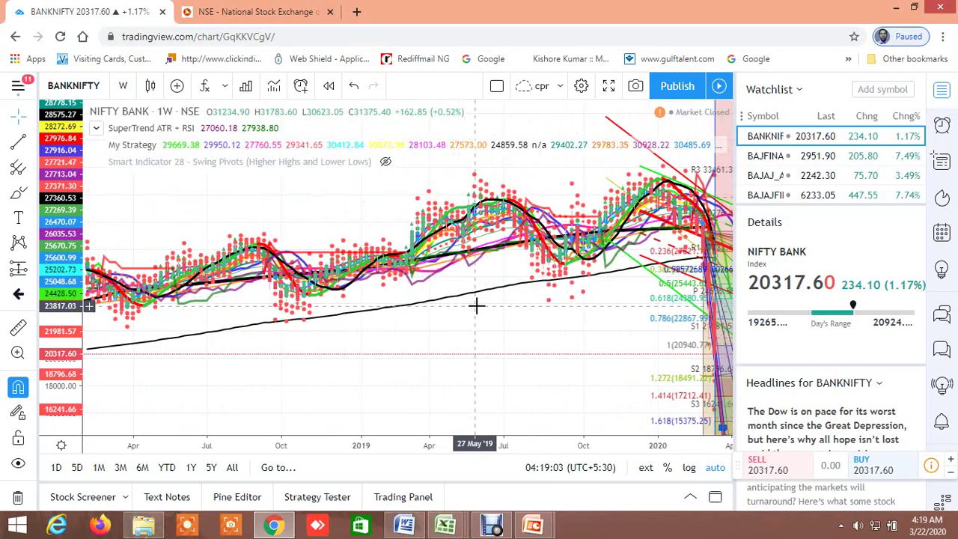
drag(477, 306, 472, 234)
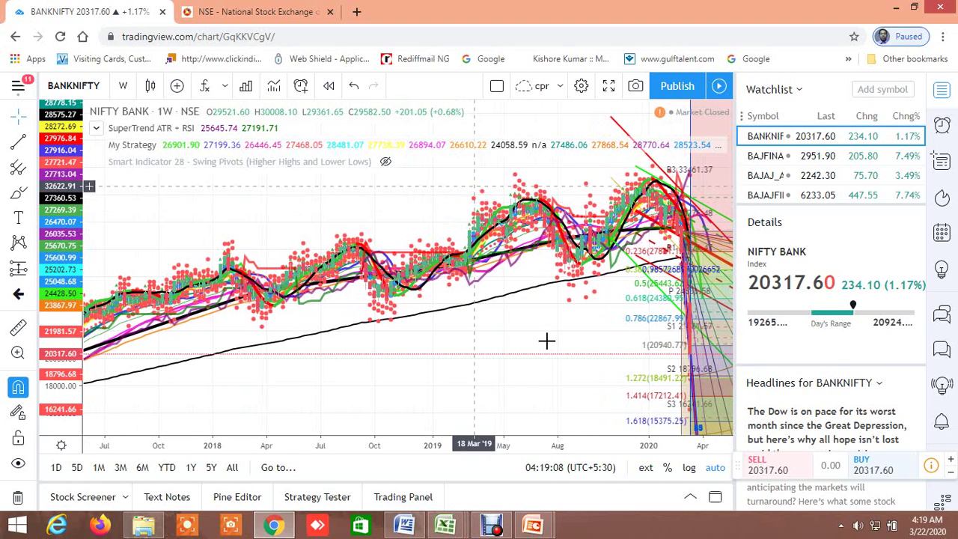
drag(526, 331, 598, 325)
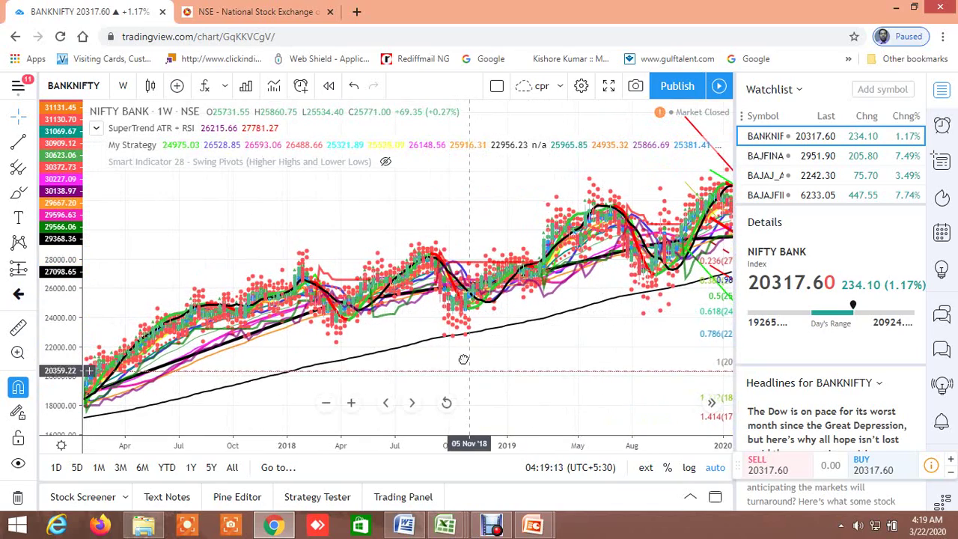
drag(462, 356, 434, 258)
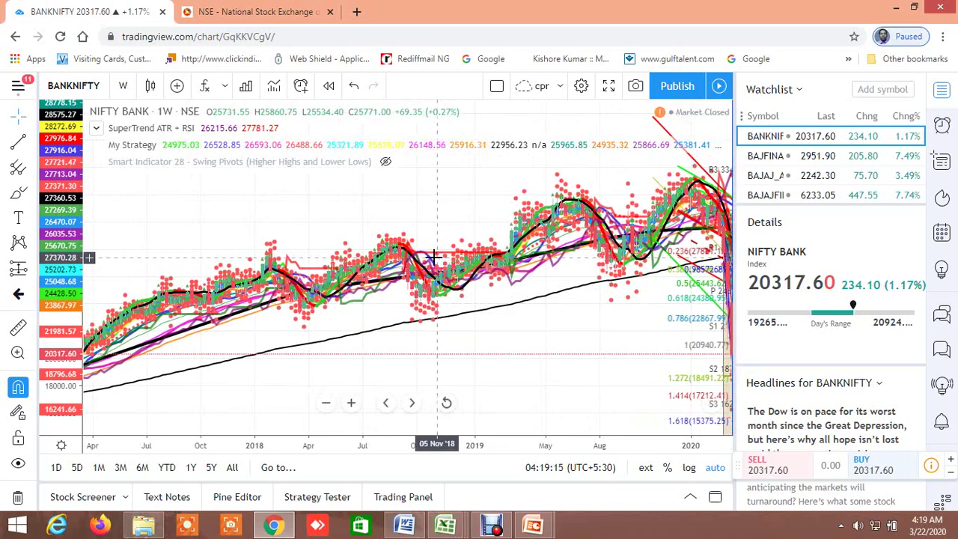
scroll(436, 269, down, 4)
scroll(435, 278, down, 2)
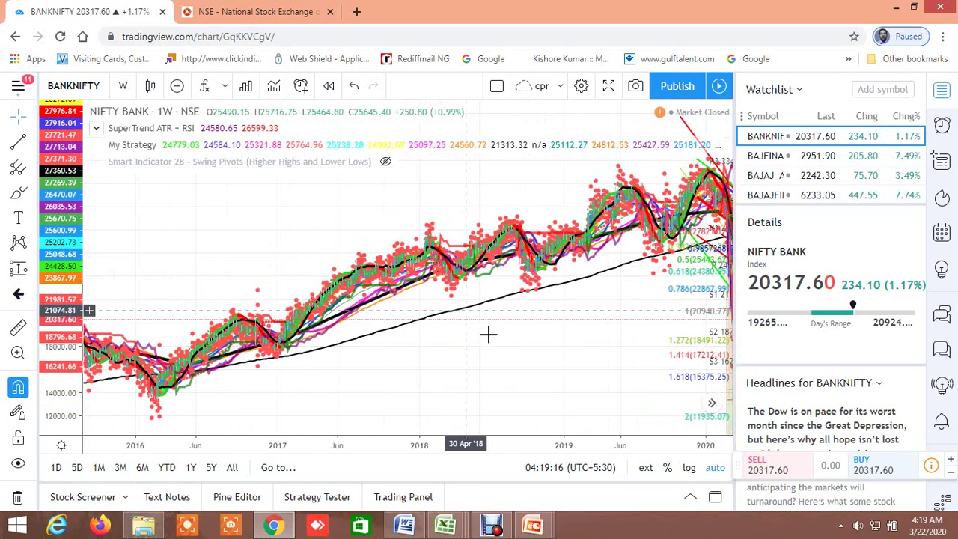
drag(487, 340, 458, 338)
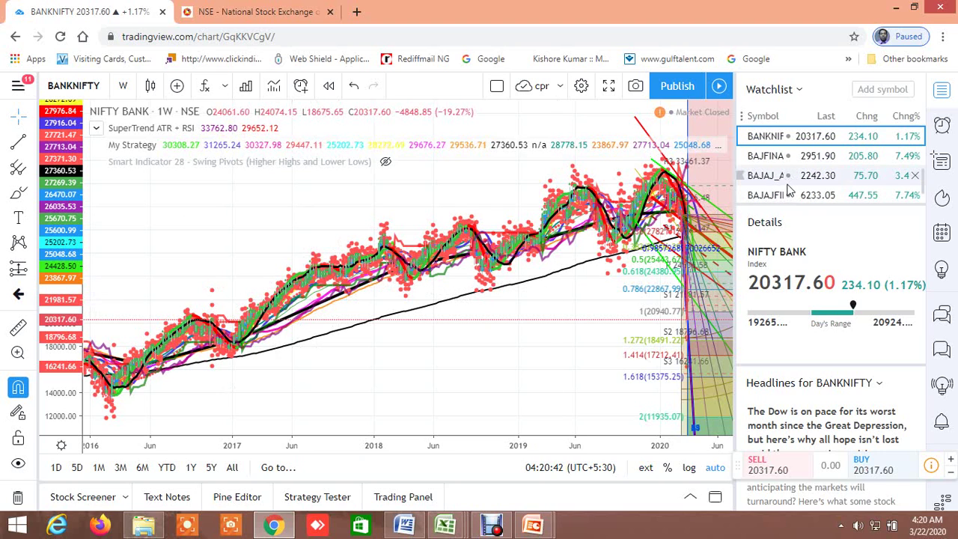
scroll(787, 190, down, 5)
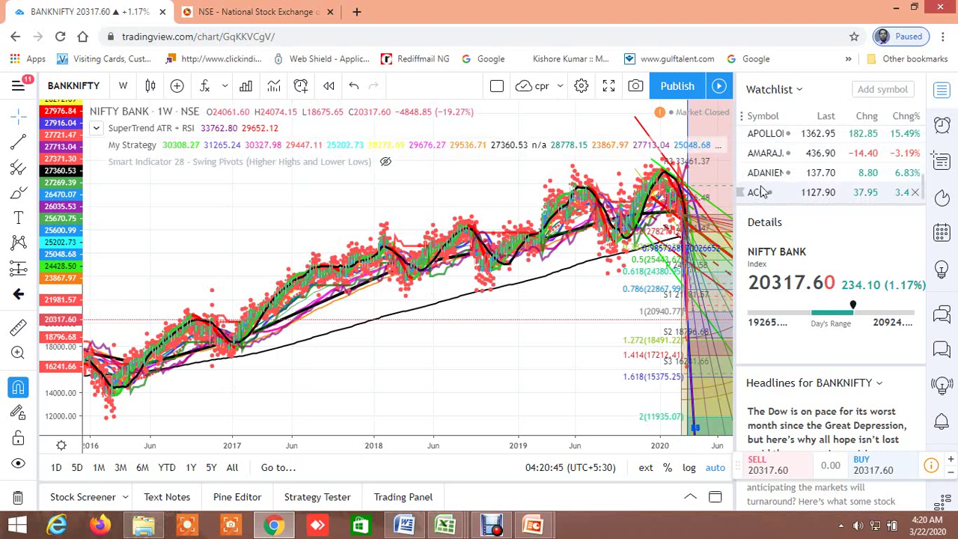
Step: Switch to the NSE option chain page and examine the NIFTY calls and puts for 26MAR2020, including the open interest totals
click(263, 14)
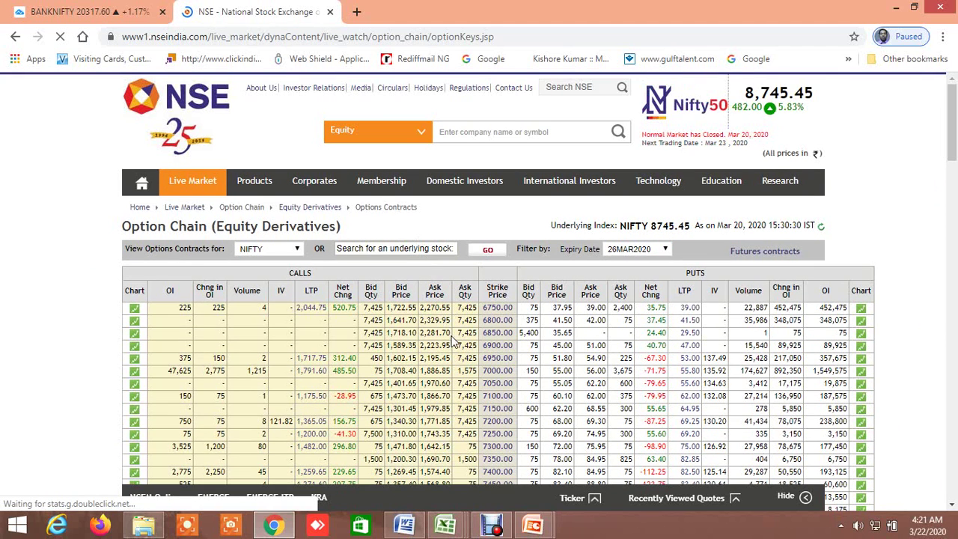
scroll(452, 340, down, 9)
scroll(452, 341, down, 15)
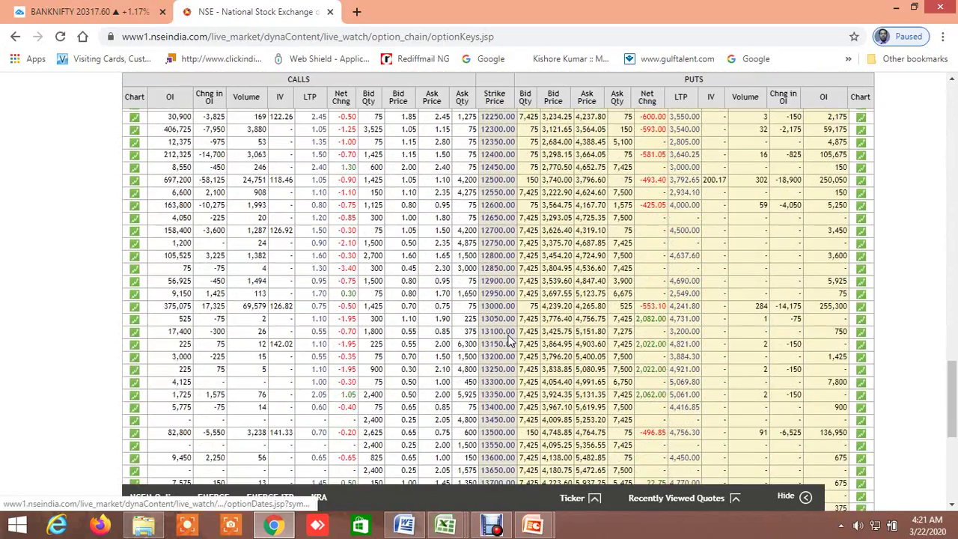
scroll(509, 340, down, 5)
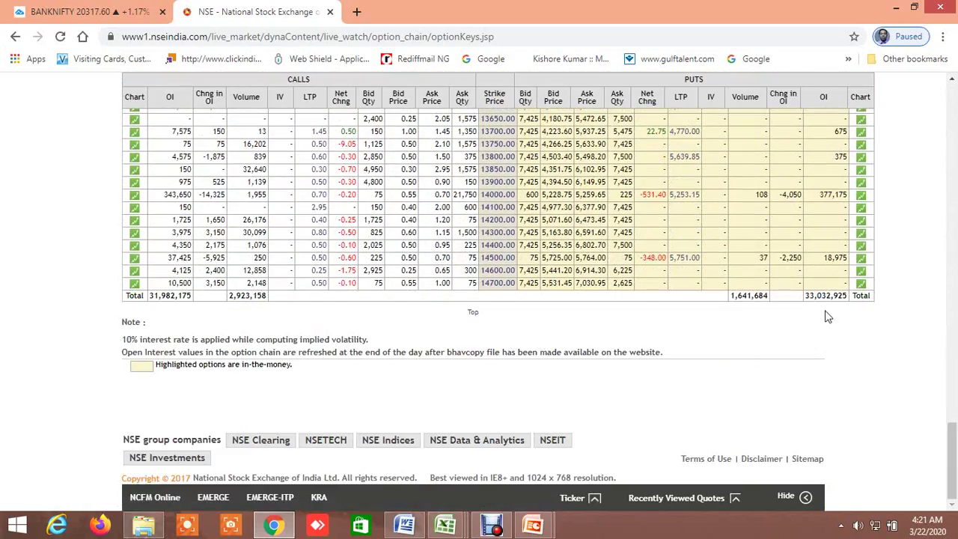
scroll(449, 303, up, 8)
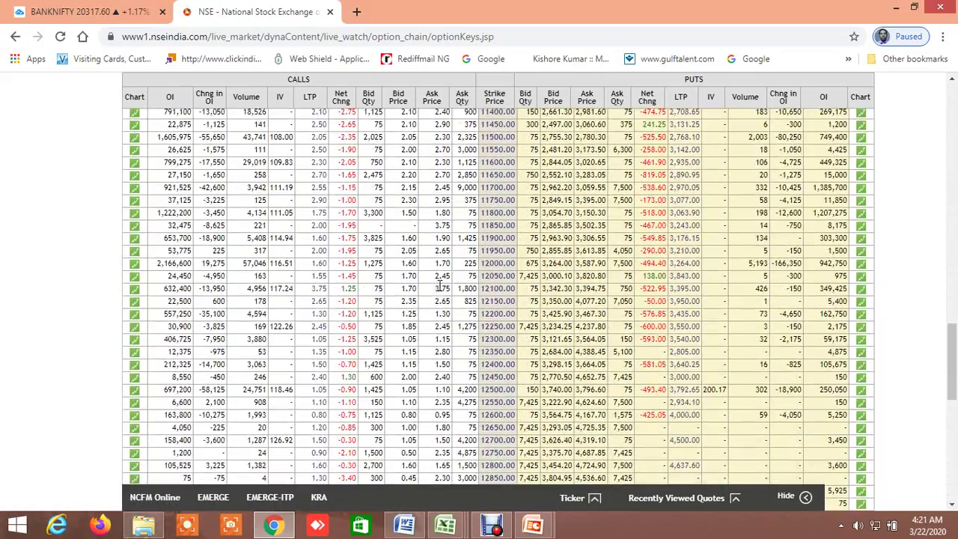
Step: Look back over the NIFTY strikes around the current index level, and switch the option chain to BANKNIFTY
scroll(442, 286, up, 7)
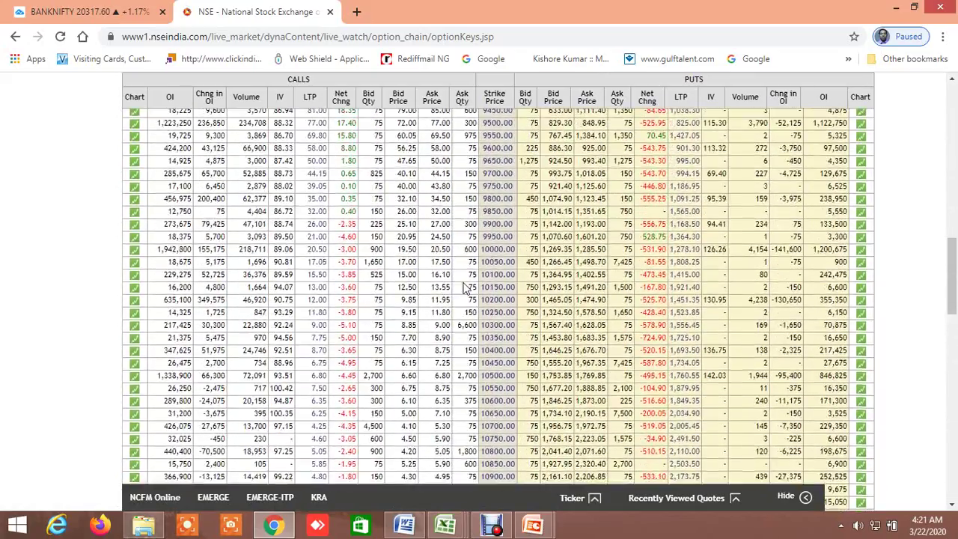
scroll(465, 286, up, 4)
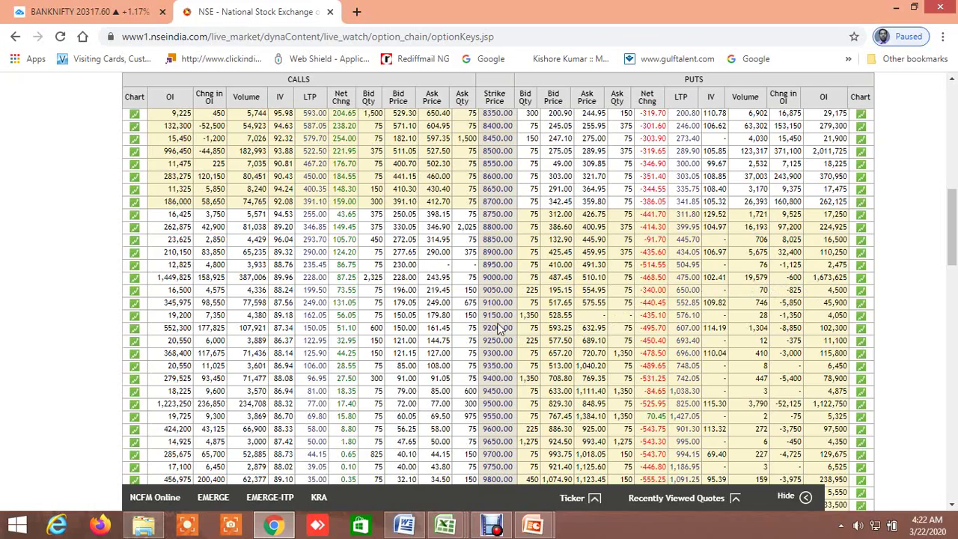
scroll(499, 330, up, 7)
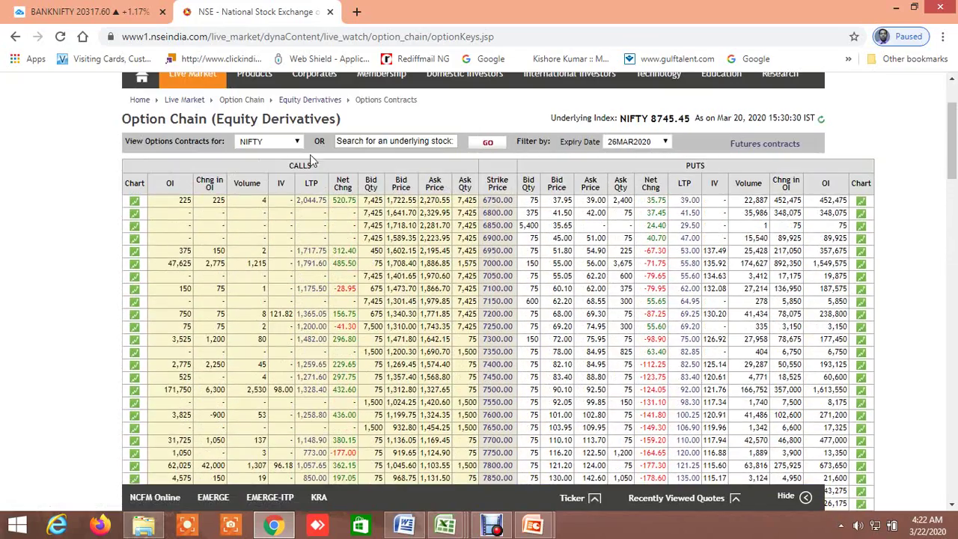
click(297, 144)
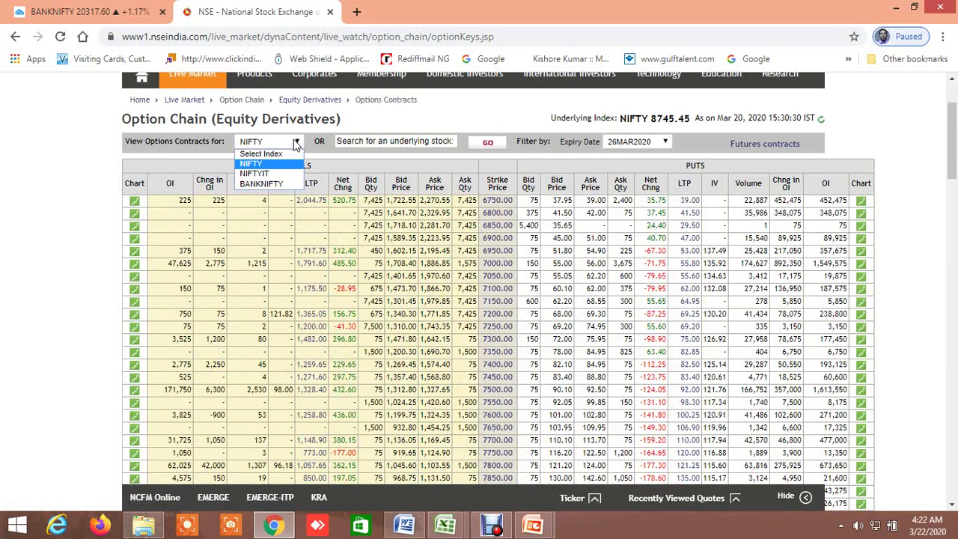
click(267, 184)
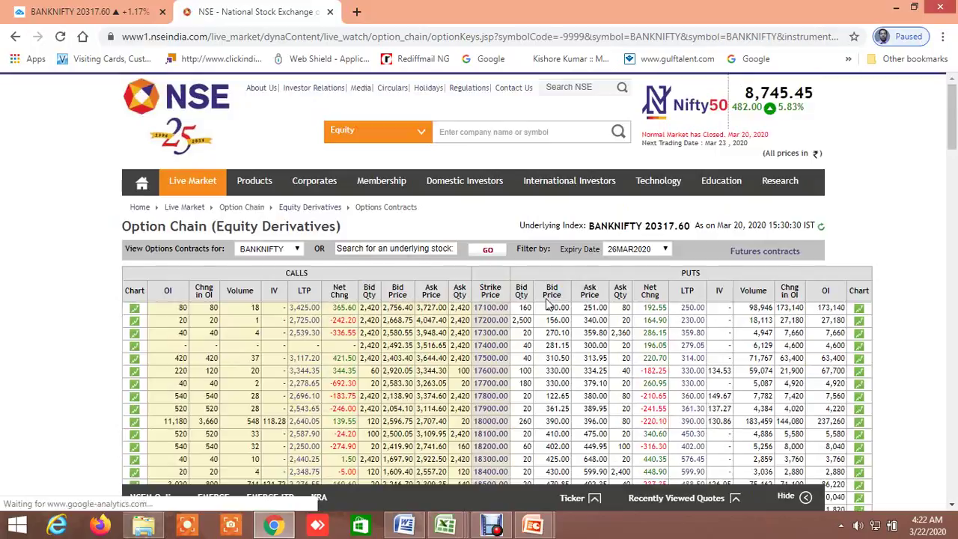
Step: Examine the BANKNIFTY calls and puts for 26MAR2020, including the open interest totals and the strikes around the current index level
scroll(546, 303, down, 8)
scroll(546, 305, down, 10)
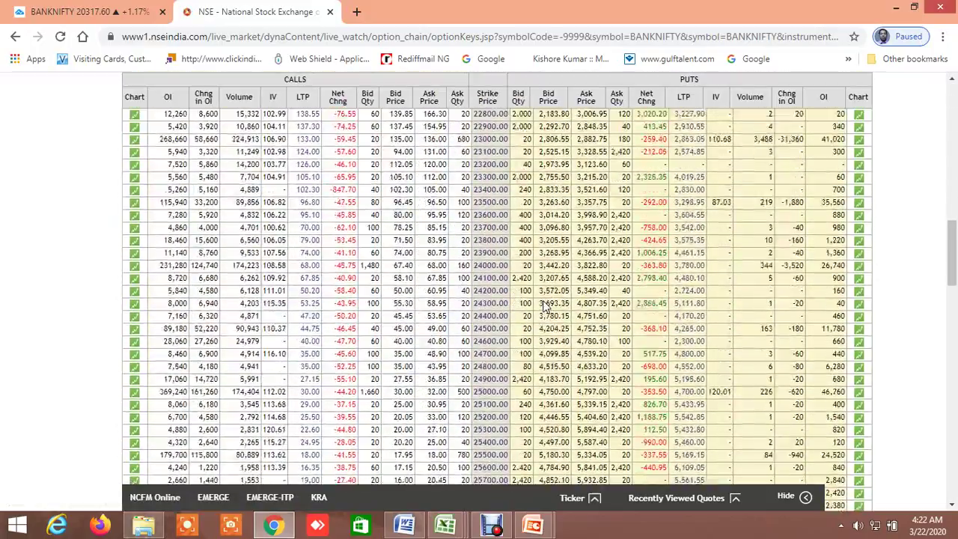
scroll(546, 303, down, 7)
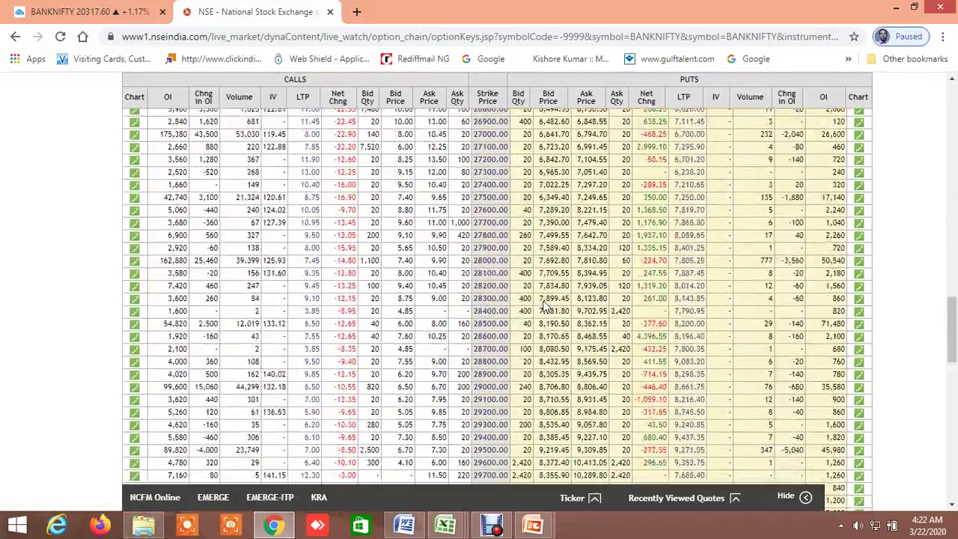
scroll(546, 303, down, 10)
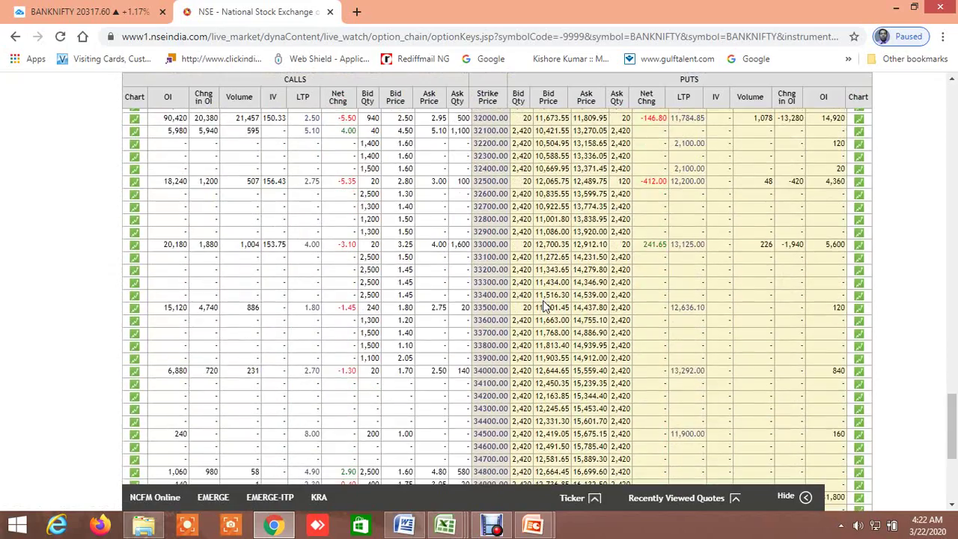
scroll(544, 306, up, 1)
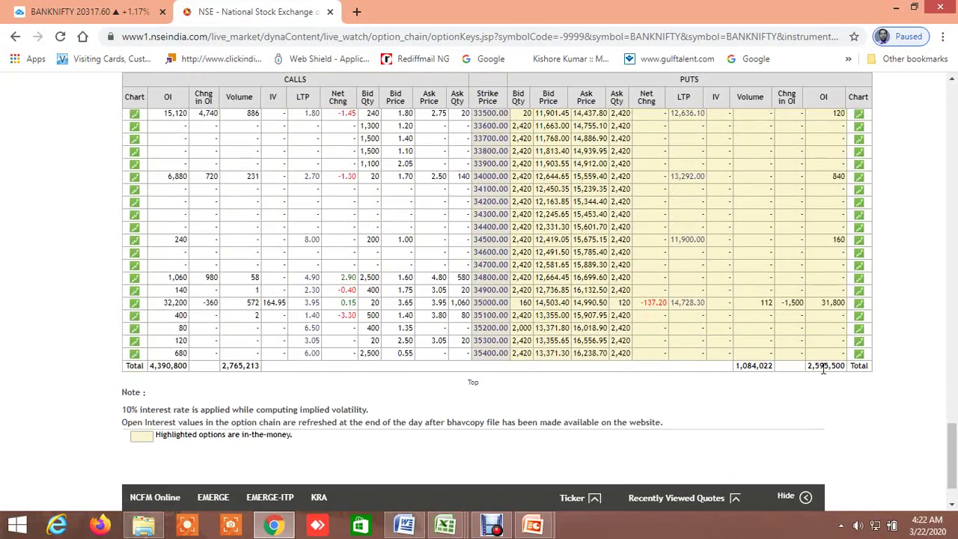
scroll(508, 318, up, 1)
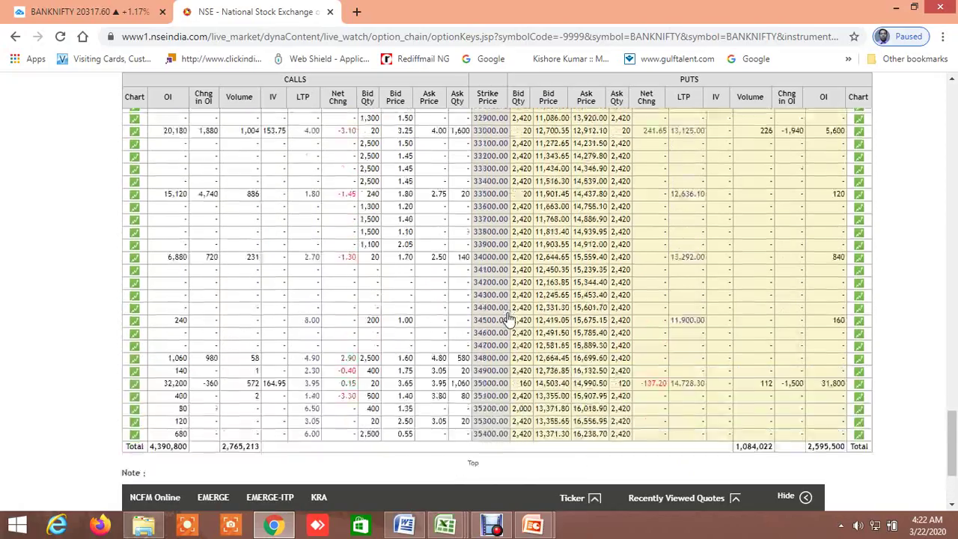
scroll(508, 318, up, 10)
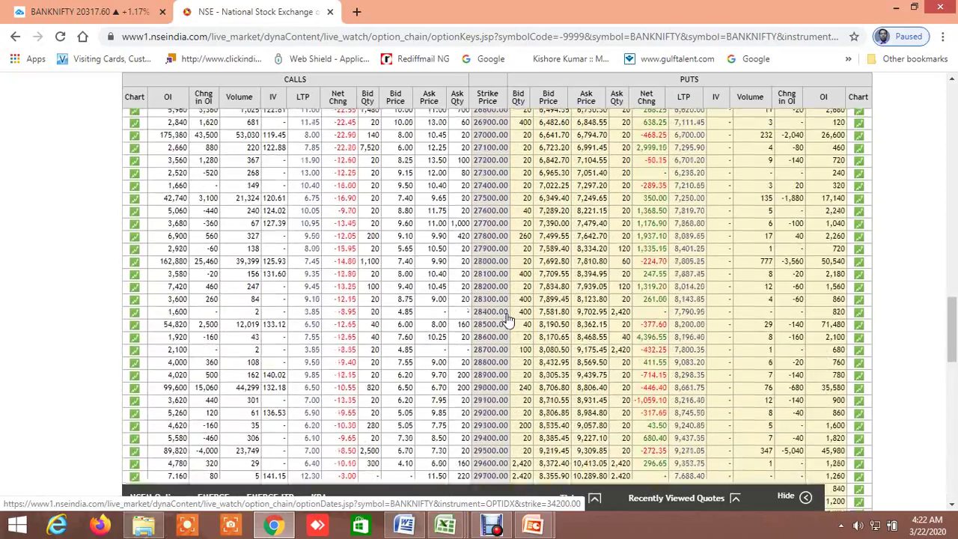
scroll(507, 318, up, 10)
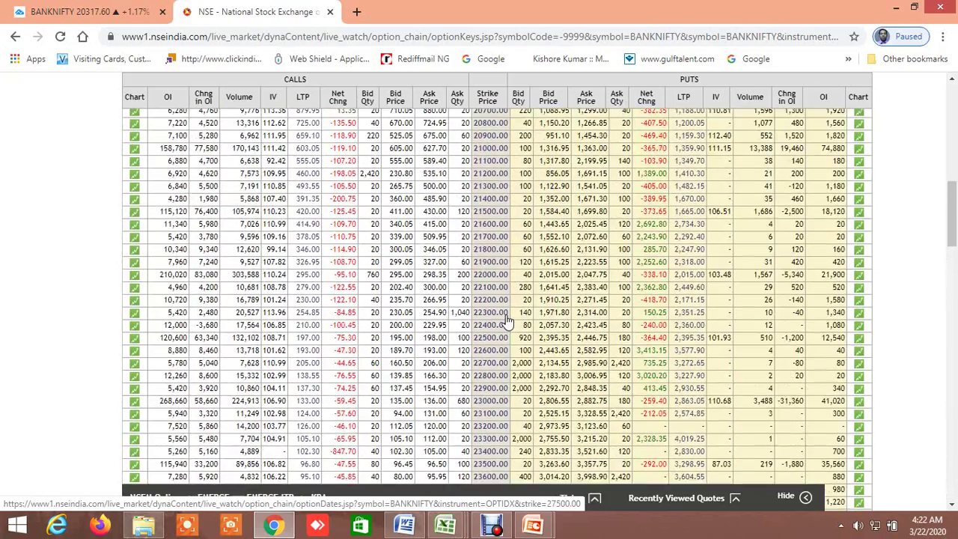
scroll(507, 318, up, 3)
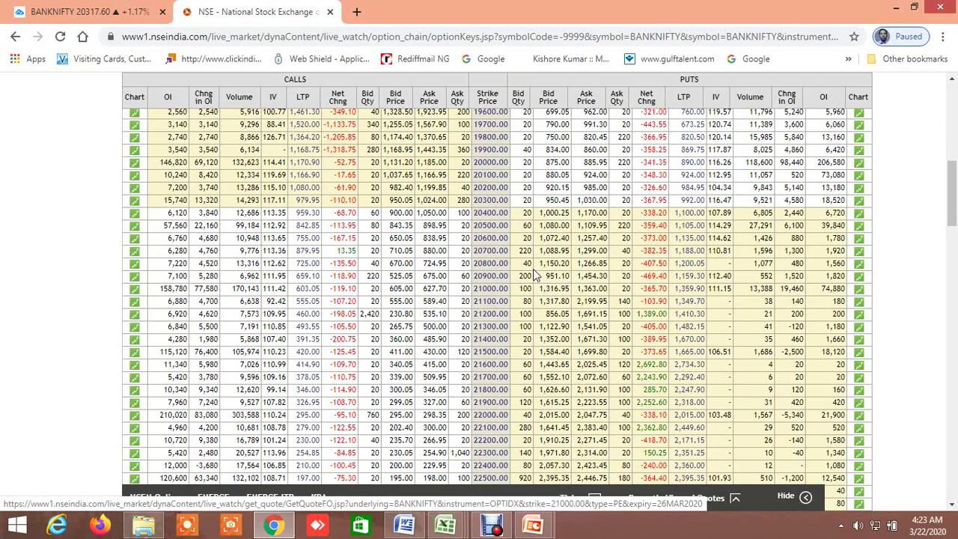
scroll(537, 276, up, 1)
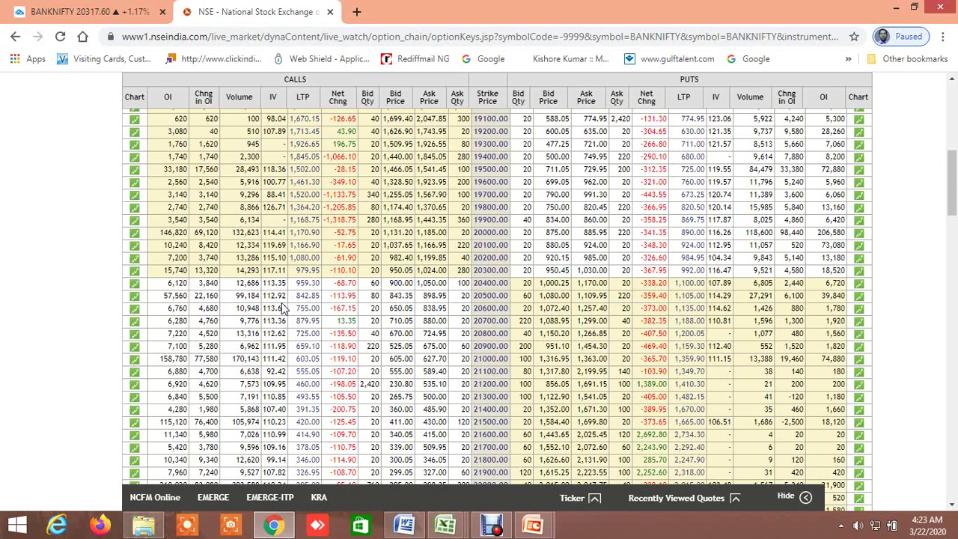
scroll(283, 307, down, 2)
Step: Switch to the WORKING FILE workbook in Excel and examine the NIFTY and BANKNIFTY target prices and winning probabilities on the OPTION CHAIN IV sheet
click(447, 526)
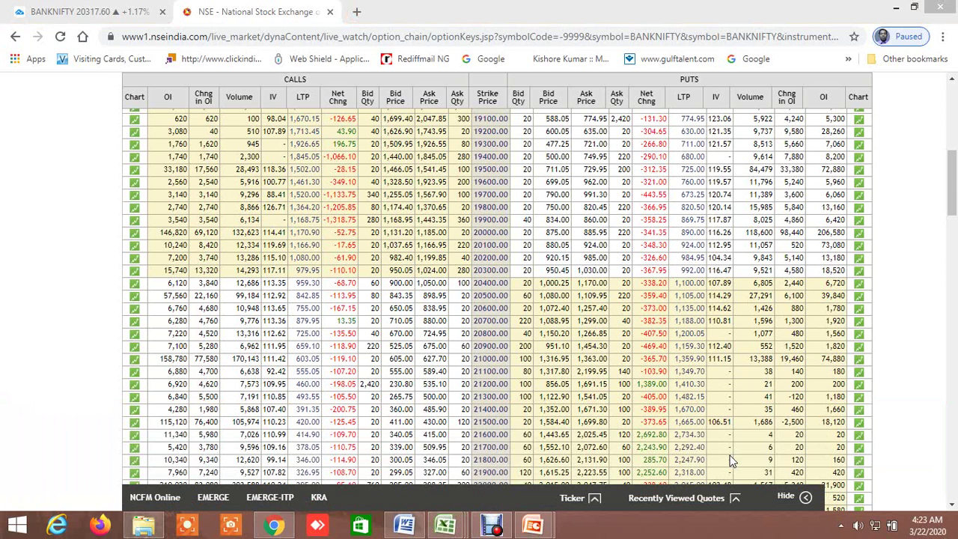
click(447, 526)
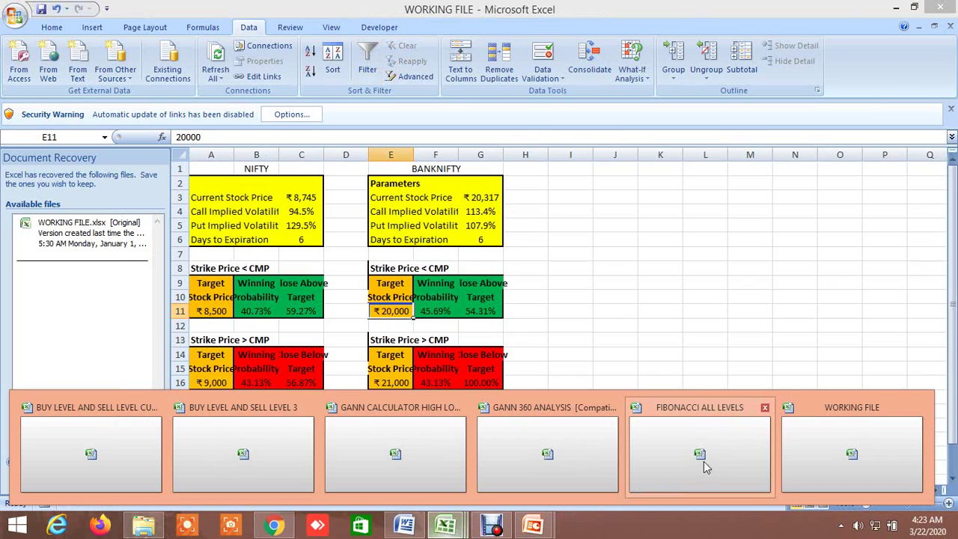
click(835, 456)
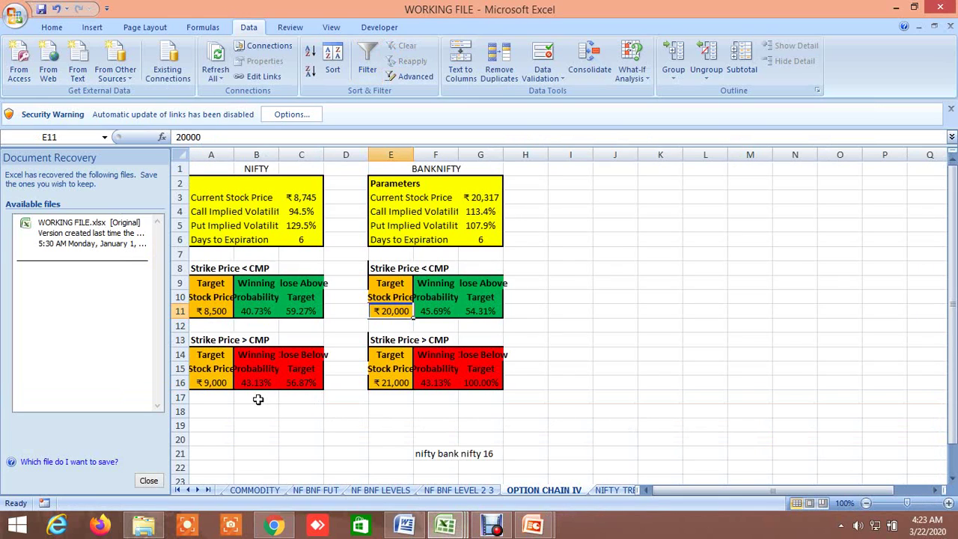
click(217, 383)
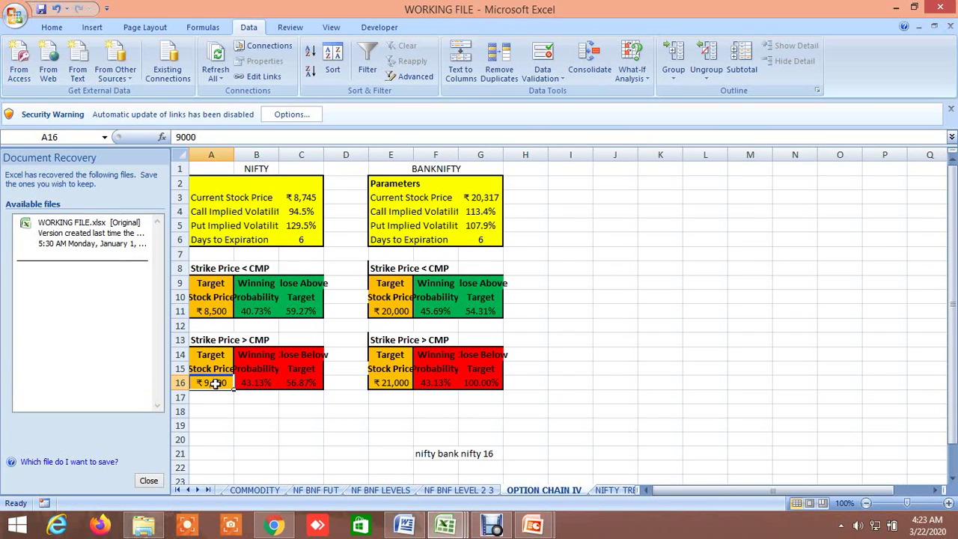
click(205, 311)
click(303, 236)
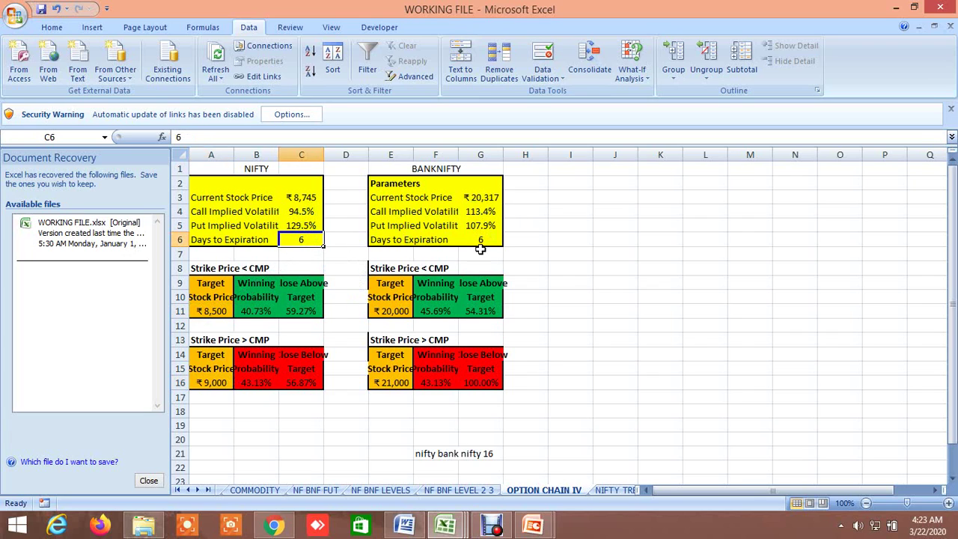
click(213, 312)
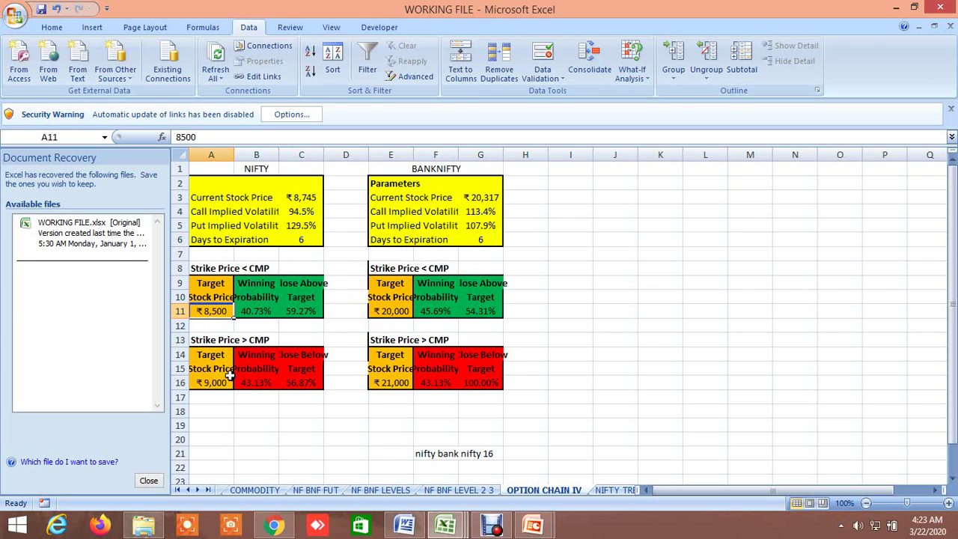
click(214, 383)
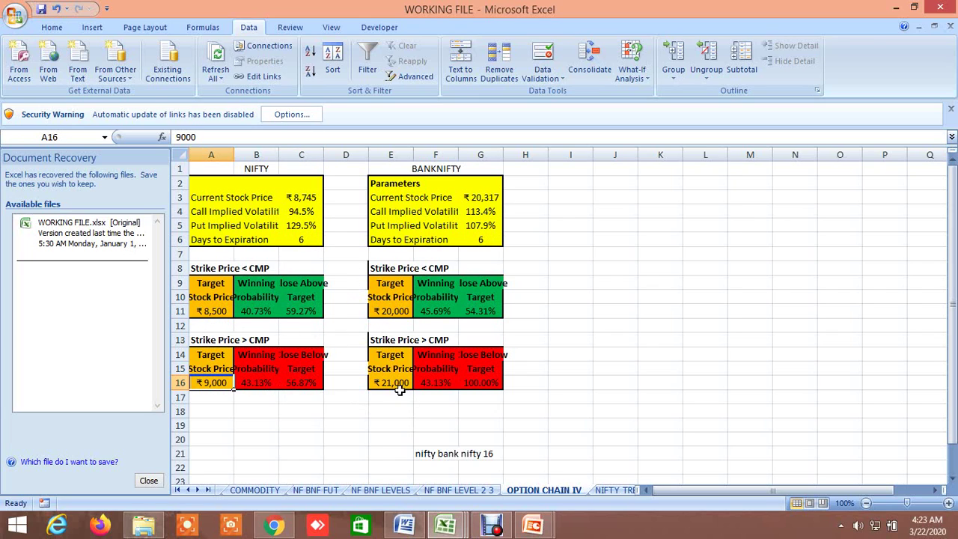
click(394, 310)
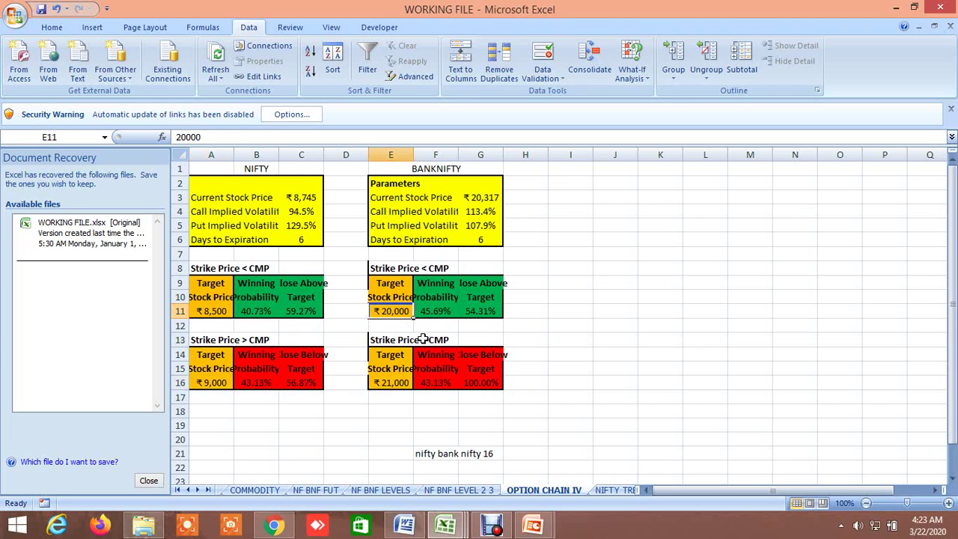
click(396, 383)
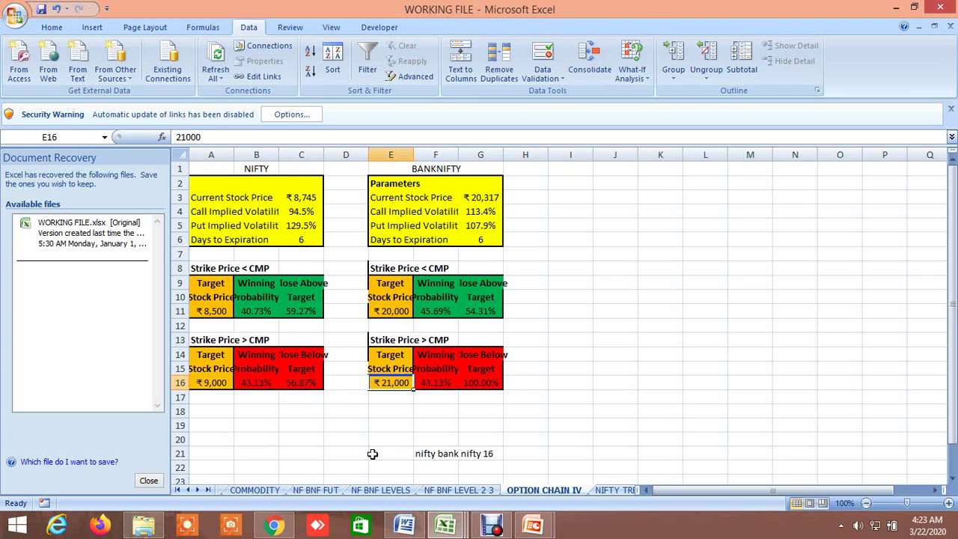
Step: Switch to the BUY LEVEL AND SELL LEVEL CUM SCREENER workbook and show the daily-volatility Fibonacci levels on the INSIDE THE BAR WITH NR7 sheet
mouse_move(451, 529)
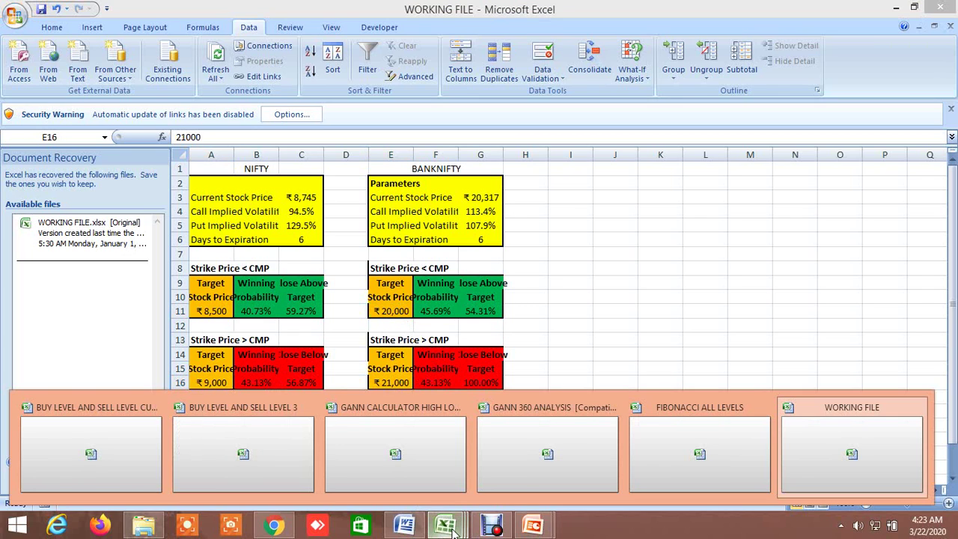
click(101, 454)
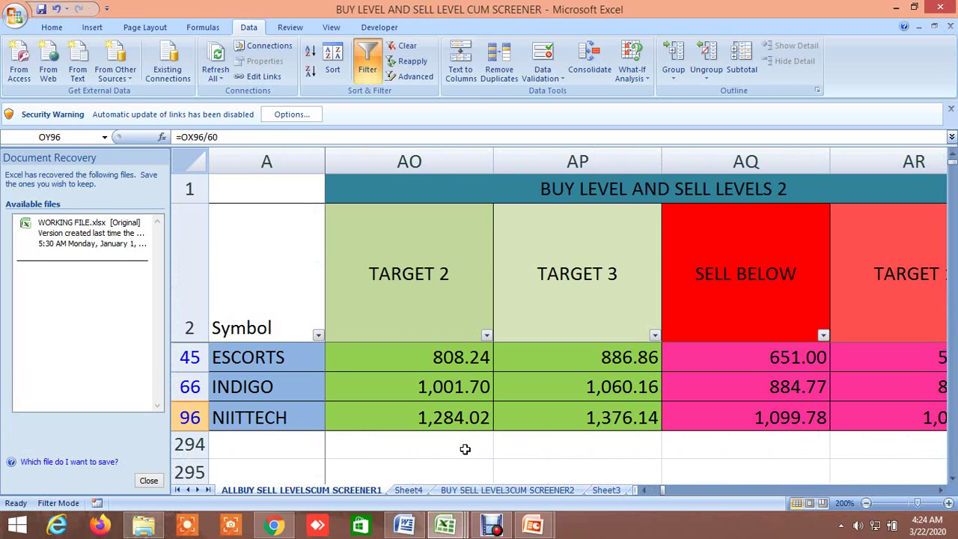
click(608, 493)
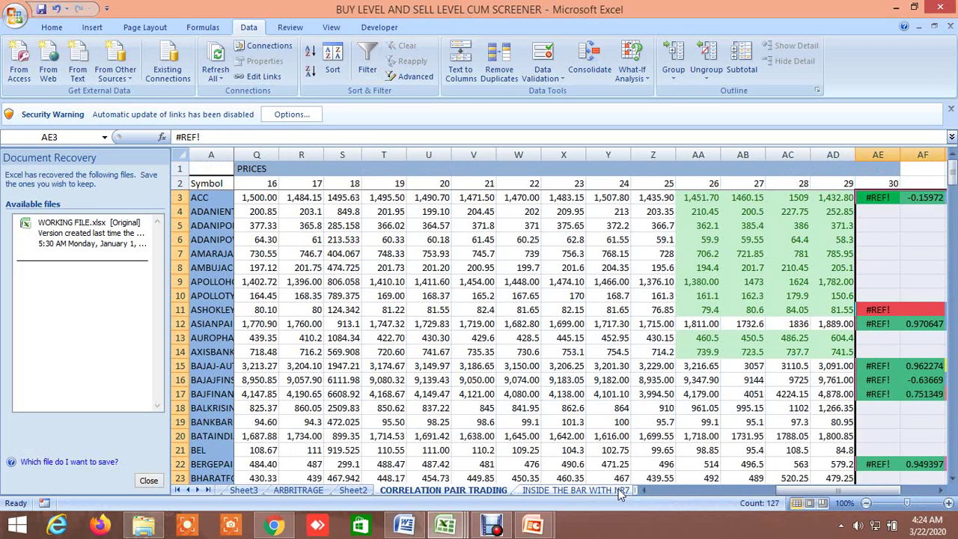
click(618, 489)
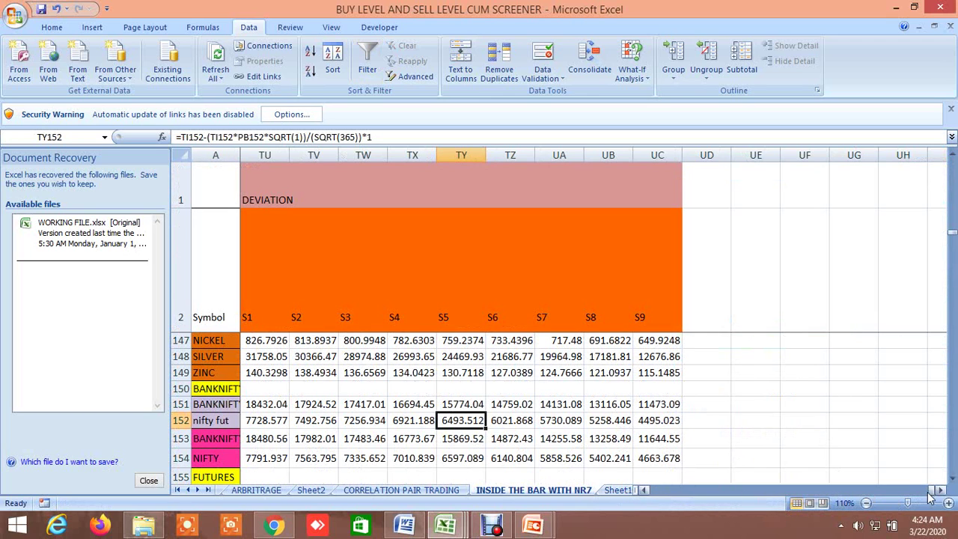
drag(933, 494, 869, 505)
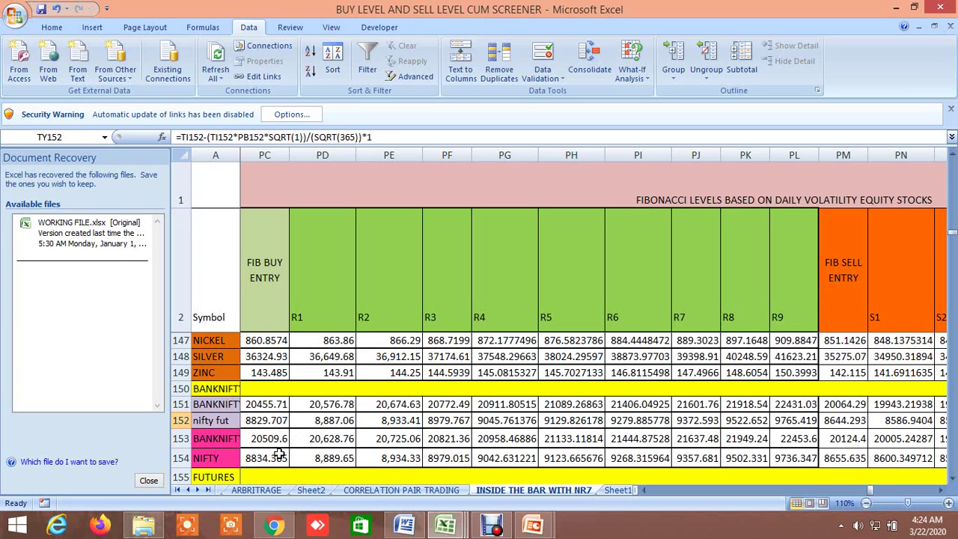
click(642, 490)
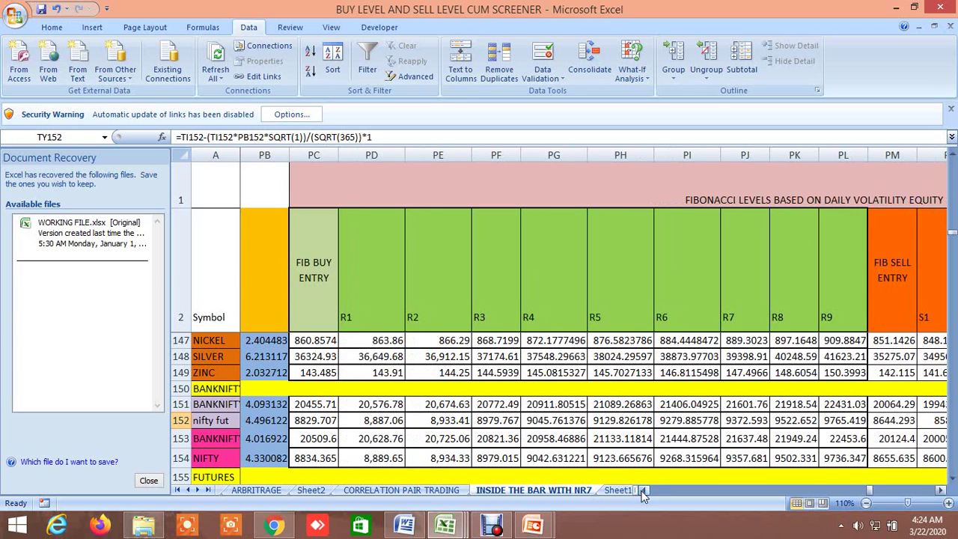
Step: Inspect the BANKNIFTY and NIFTY Fibonacci buy entries, and the NIFTY resistance levels from R1 to R4
click(321, 438)
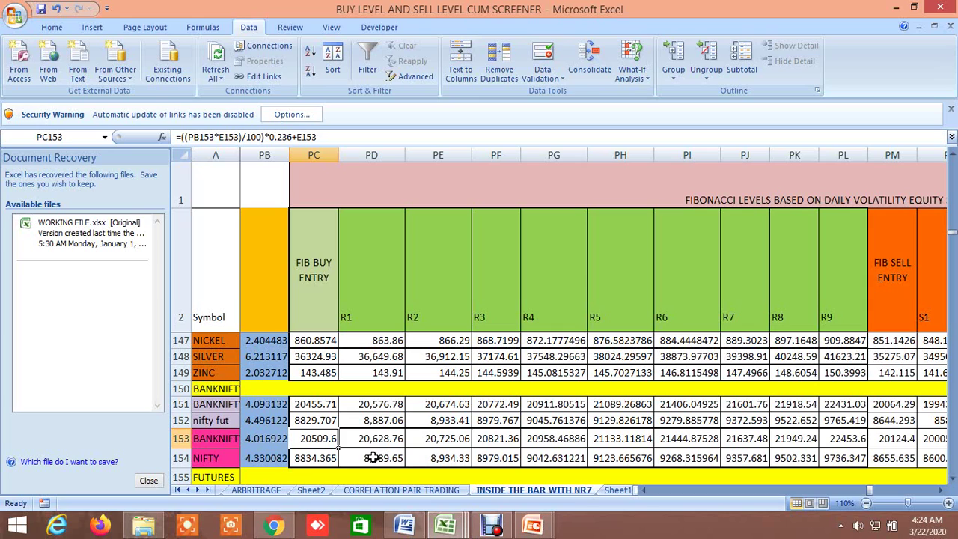
click(320, 459)
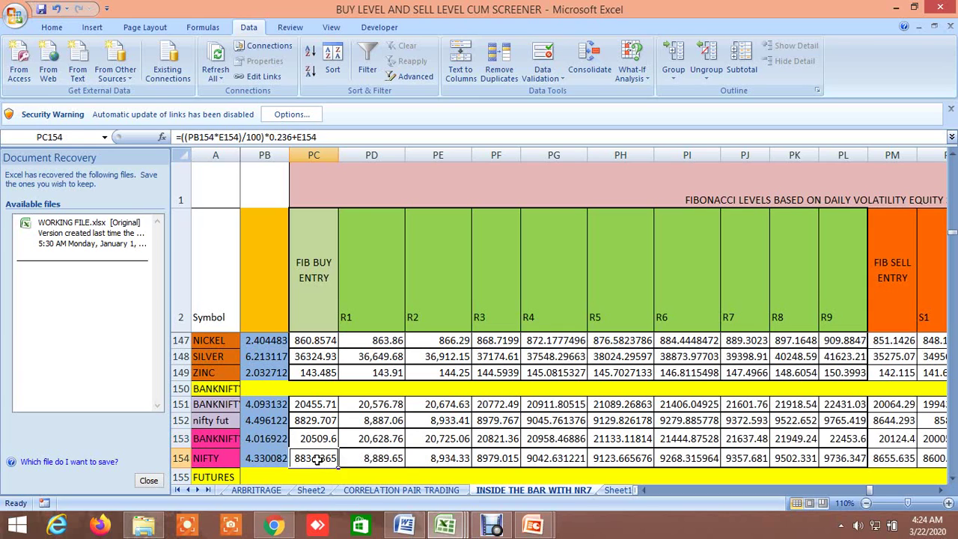
click(376, 458)
click(434, 459)
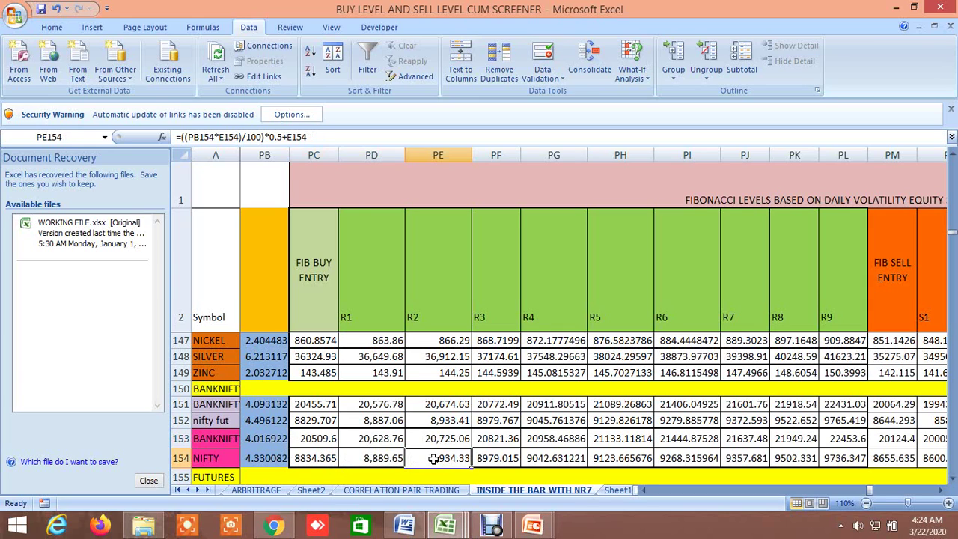
click(496, 460)
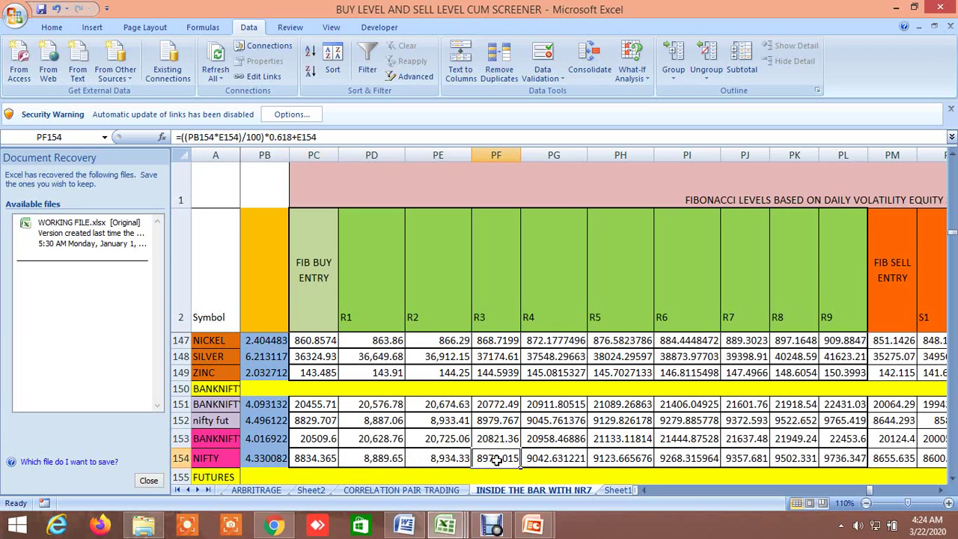
click(549, 461)
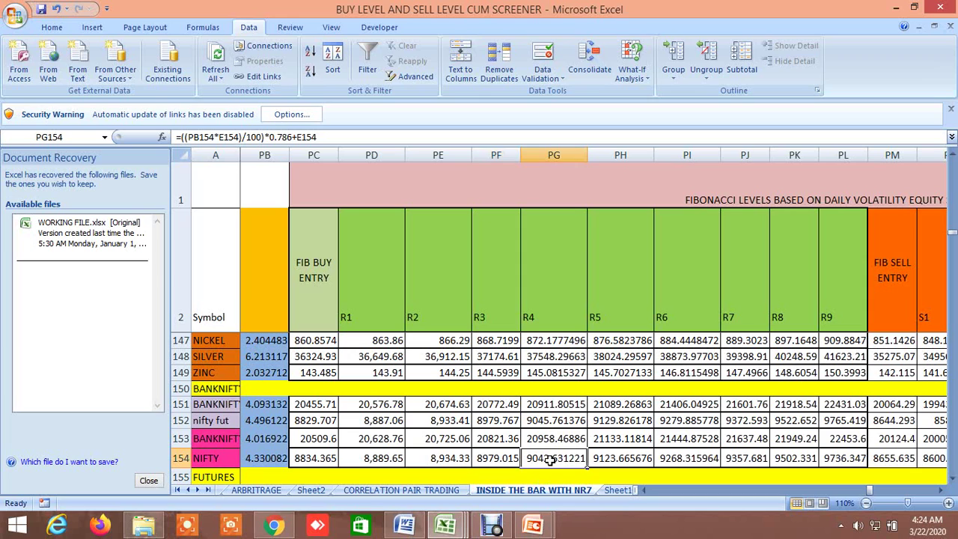
click(501, 460)
click(547, 458)
click(507, 459)
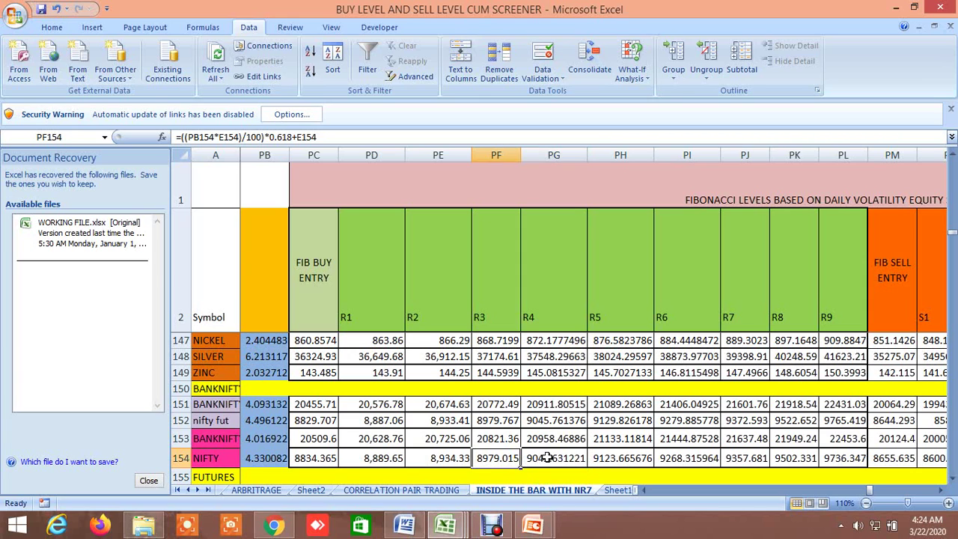
Step: Examine the NIFTY daily-volatility Fibonacci resistance levels from R3 through R6, and R9
click(547, 458)
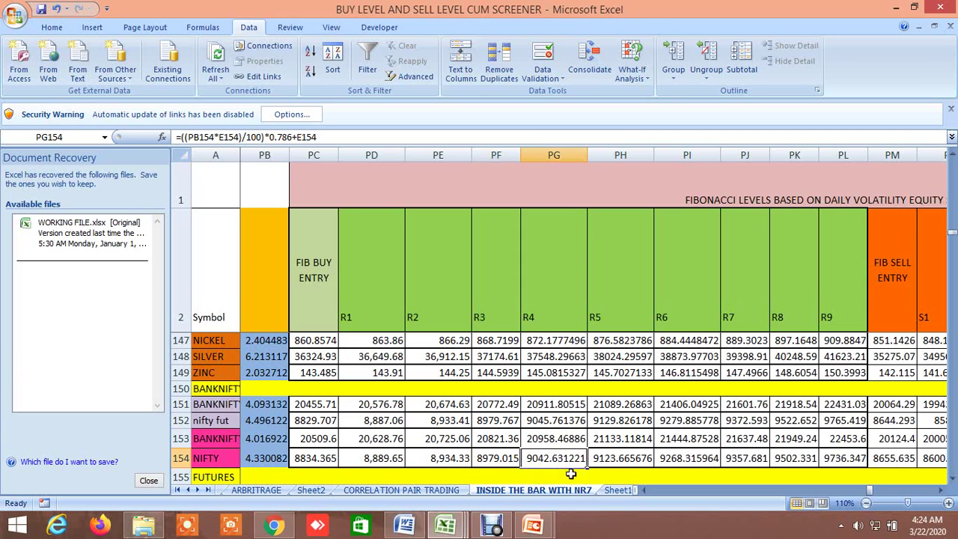
click(499, 460)
click(543, 461)
click(516, 460)
click(554, 460)
click(612, 461)
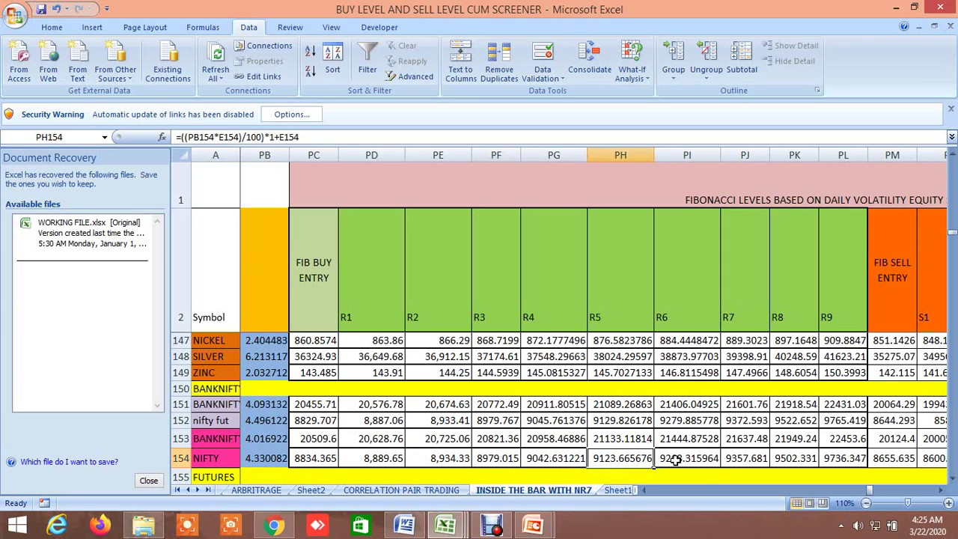
click(673, 460)
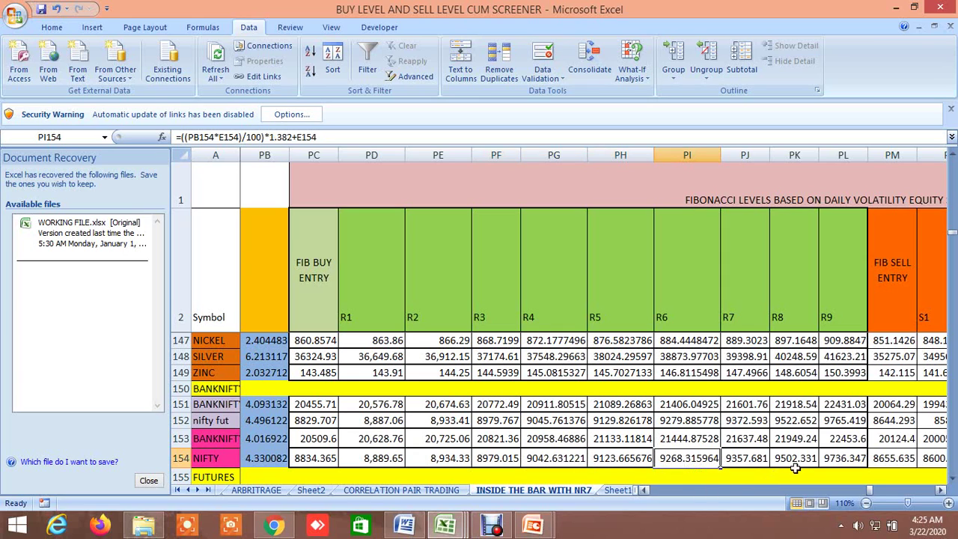
click(833, 460)
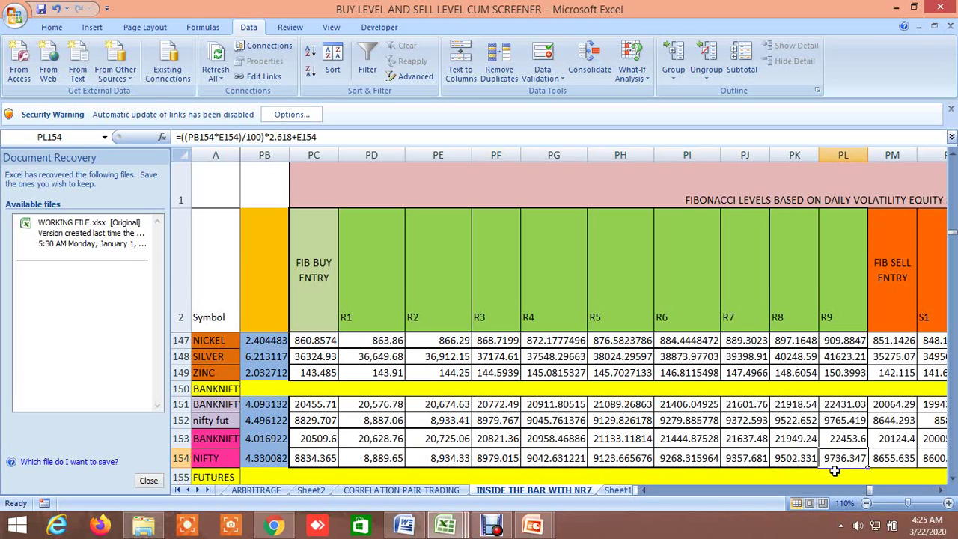
click(758, 477)
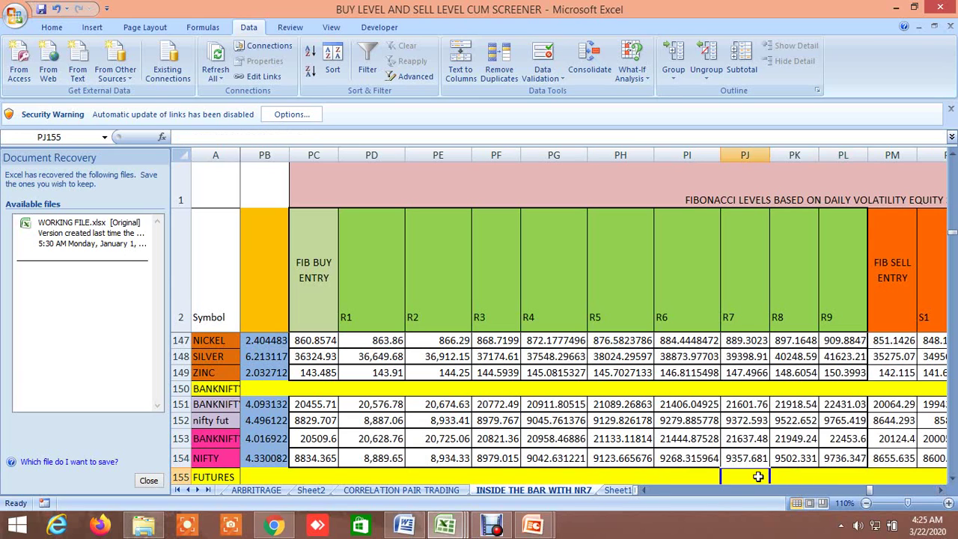
click(837, 460)
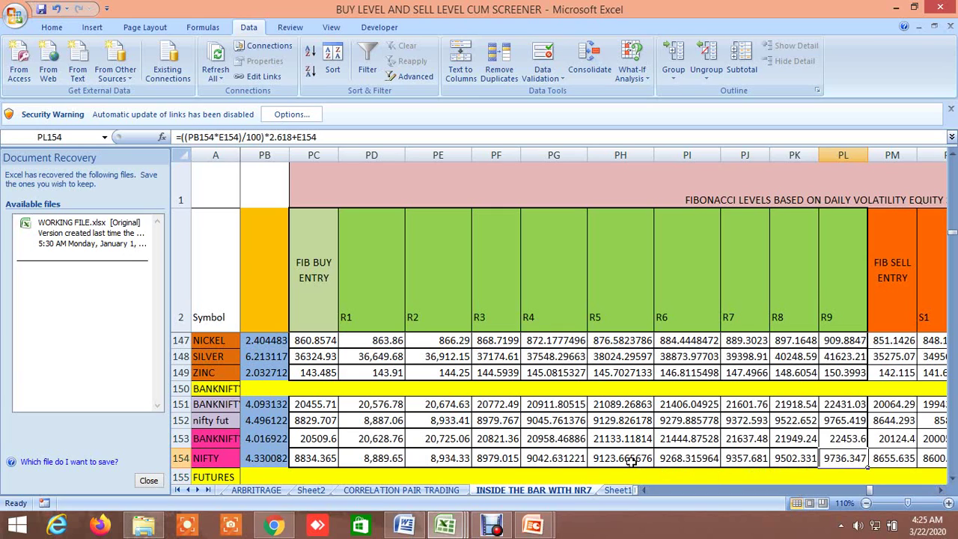
Step: Review the NIFTY Fibonacci resistances again, comparing R3 and R4 with R6 and R7
click(566, 461)
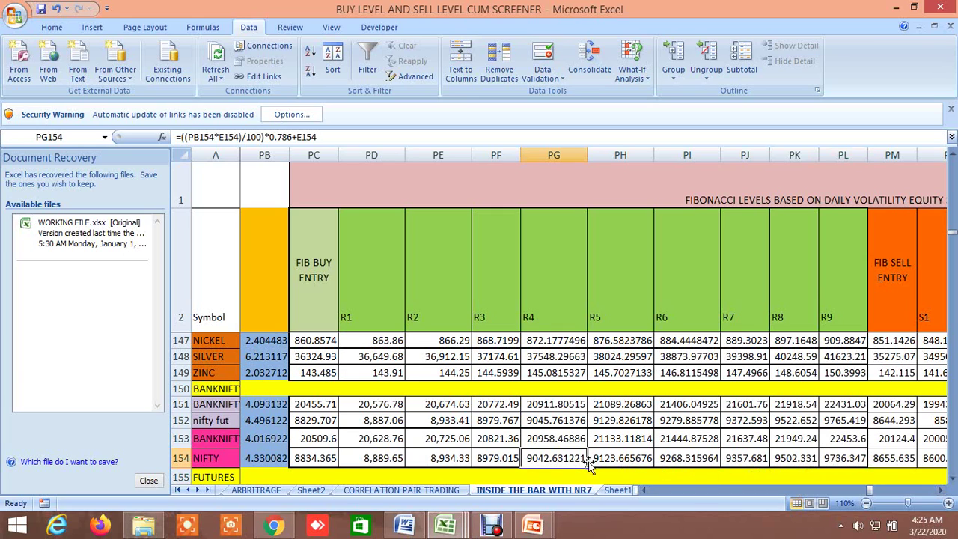
click(517, 461)
click(559, 463)
click(690, 459)
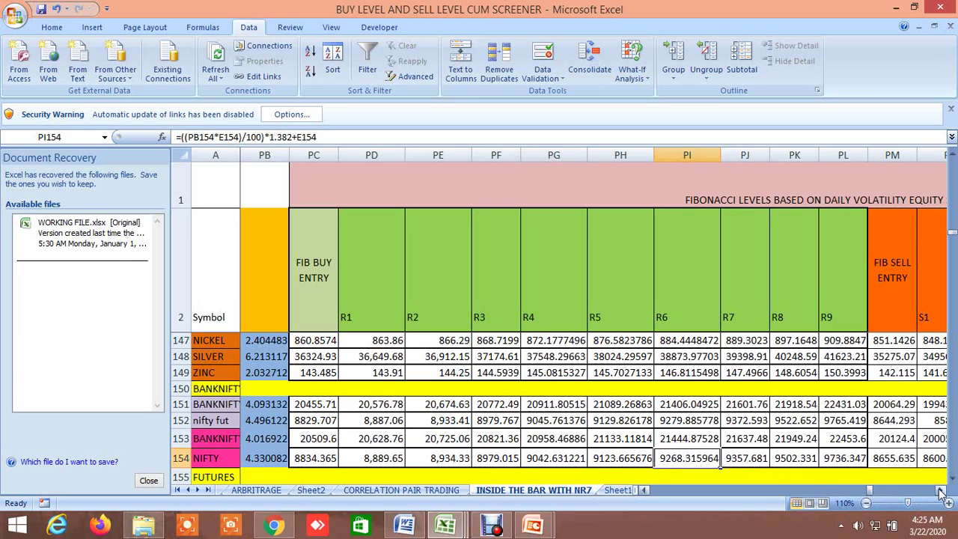
click(749, 462)
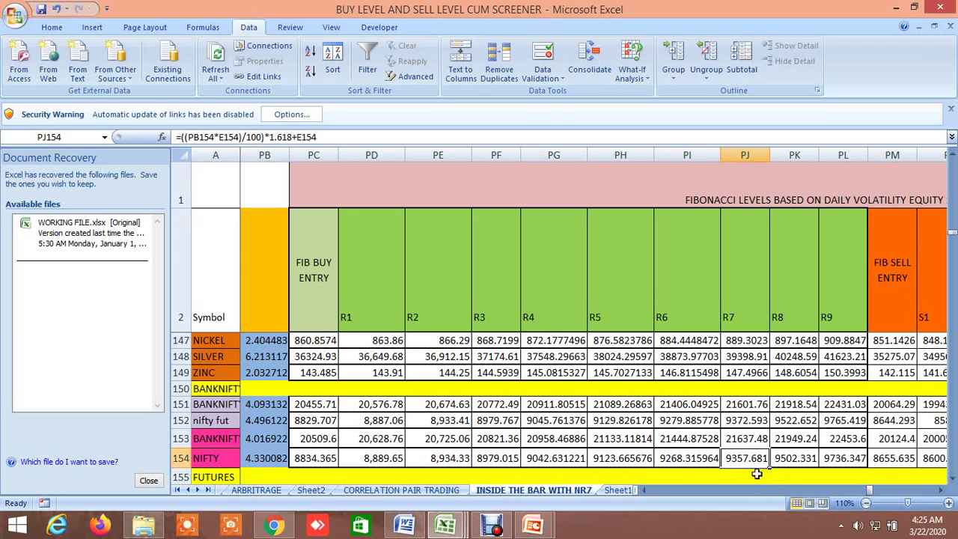
Step: Inspect the NIFTY base price and its Gann angle levels R1, R2 and buy entry R3 in the volatility-based section
click(939, 491)
click(940, 491)
click(940, 491)
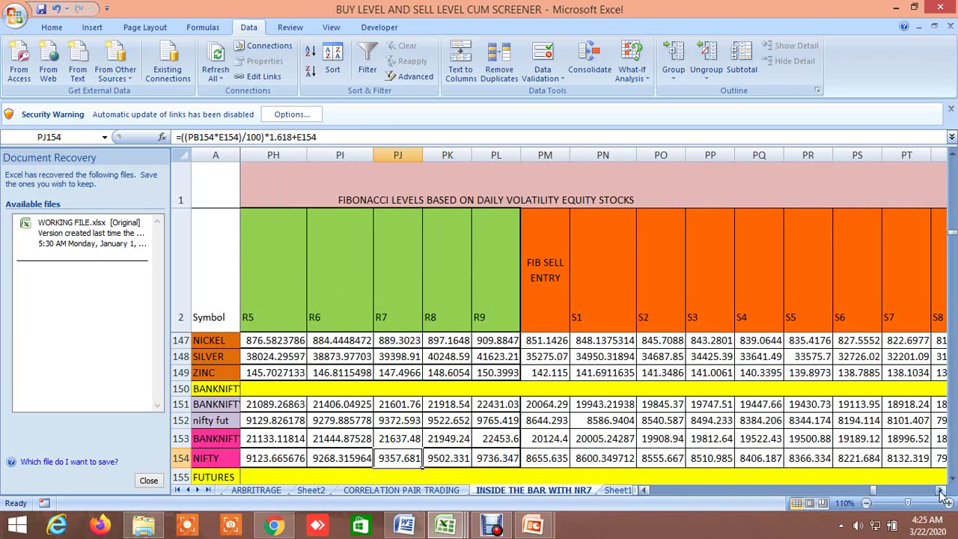
click(941, 492)
click(941, 492)
click(941, 492)
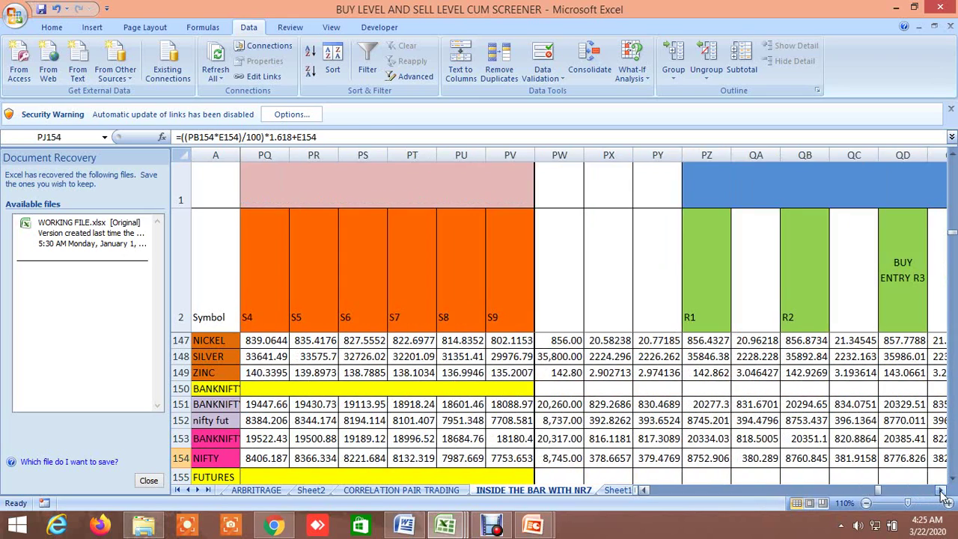
click(940, 492)
click(940, 492)
click(941, 491)
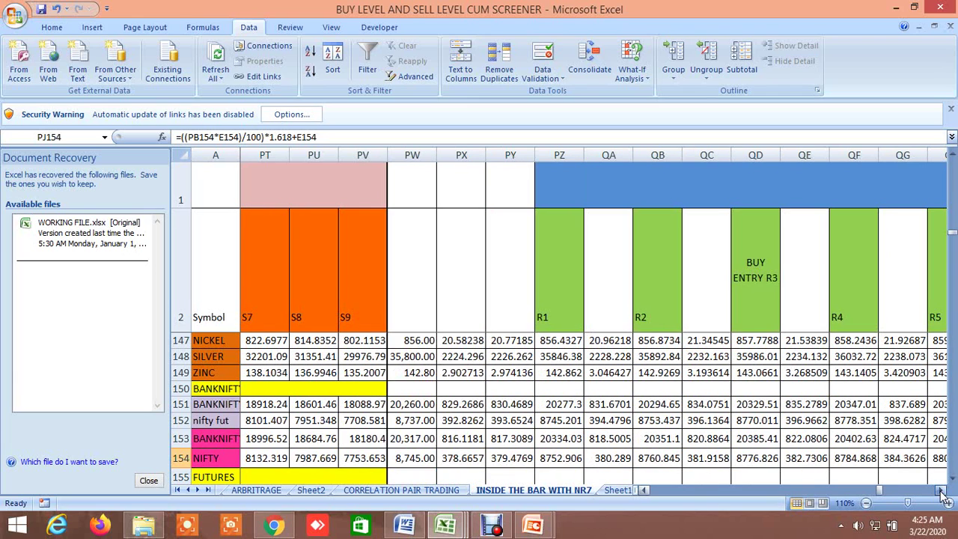
click(940, 491)
click(941, 492)
click(940, 492)
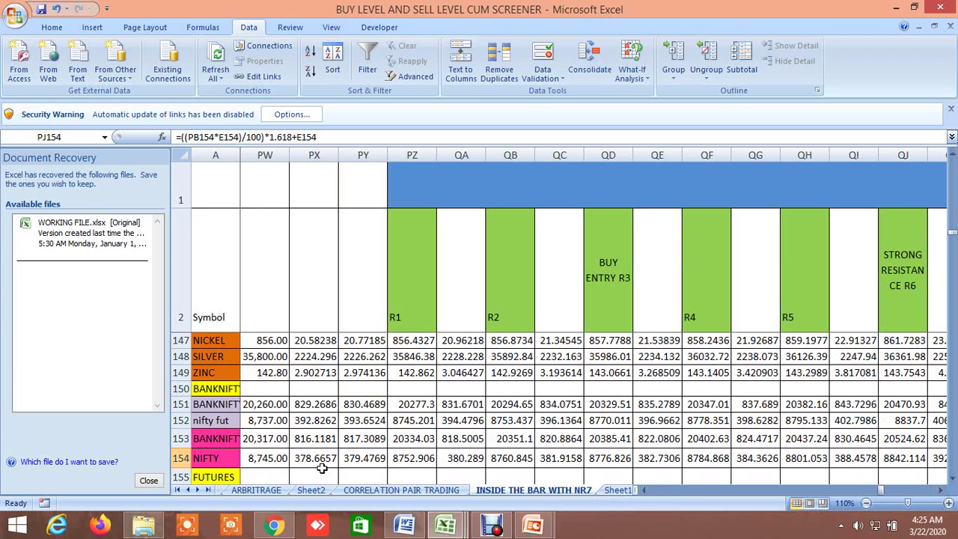
click(280, 463)
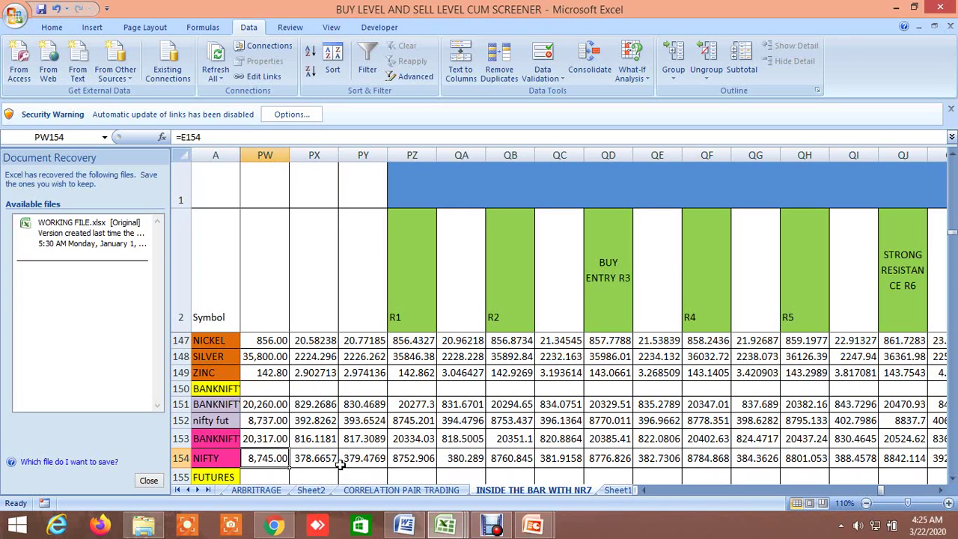
click(405, 461)
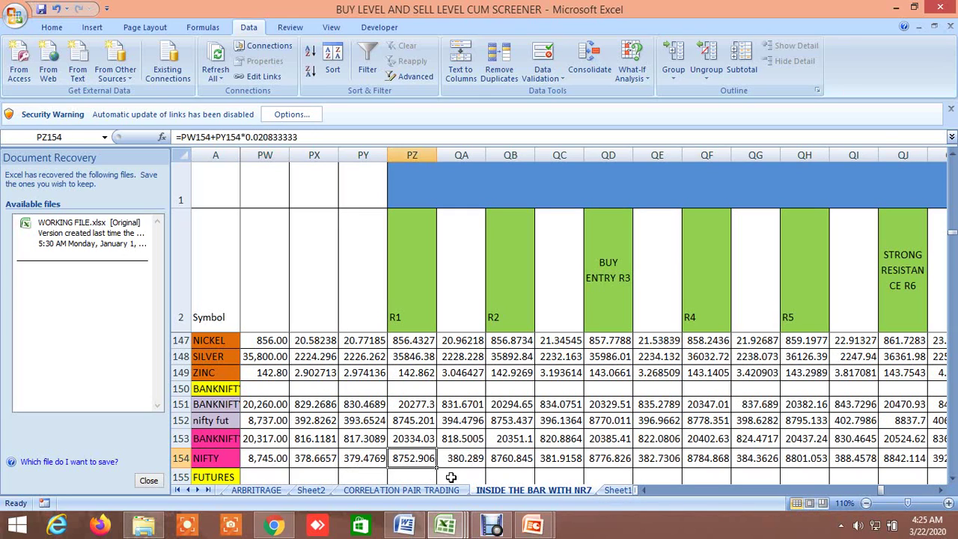
click(519, 462)
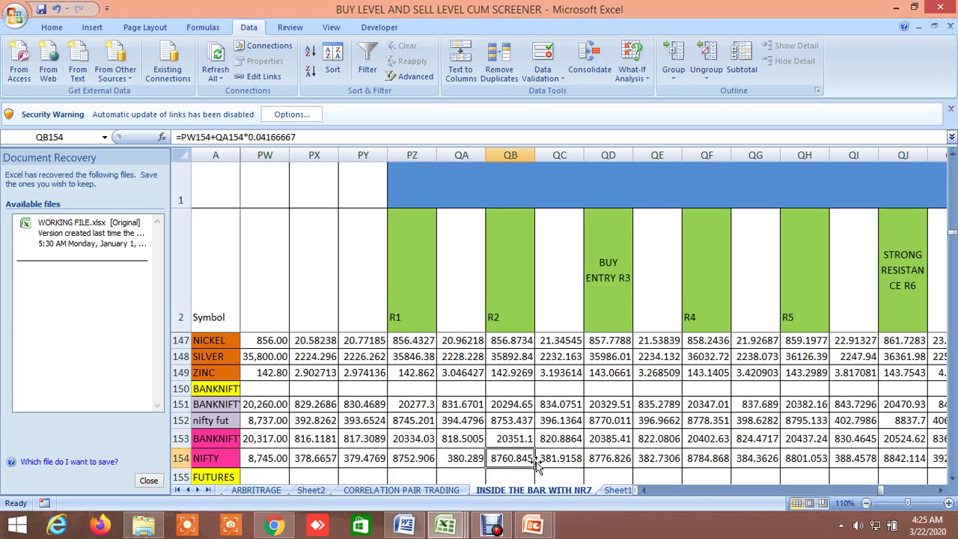
click(608, 458)
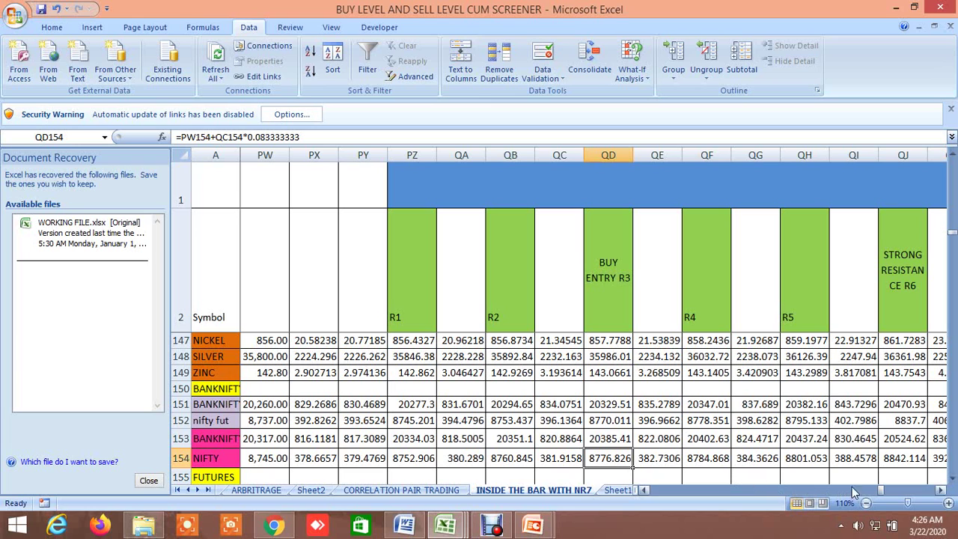
Step: Inspect the NIFTY Gann angle levels at strong resistance R6 and at R11
click(898, 462)
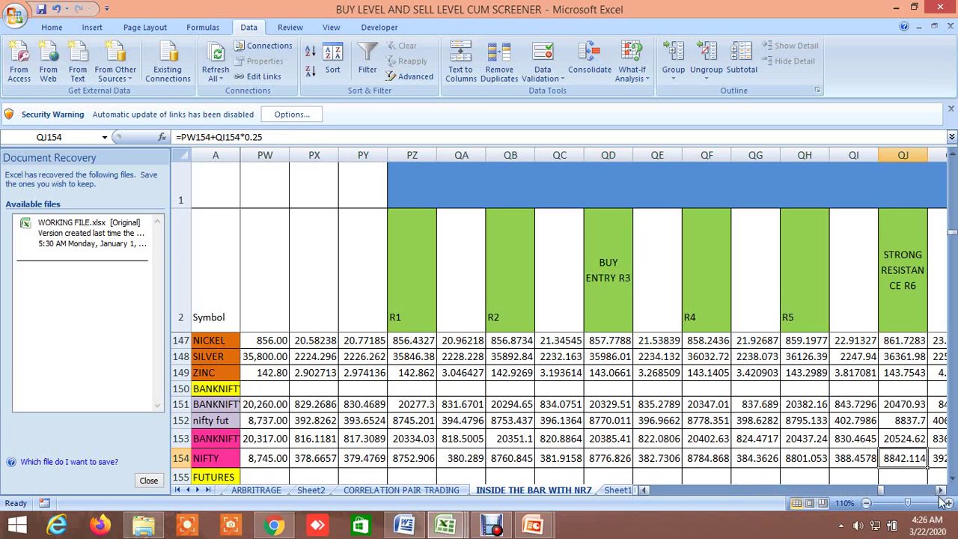
drag(941, 494, 941, 494)
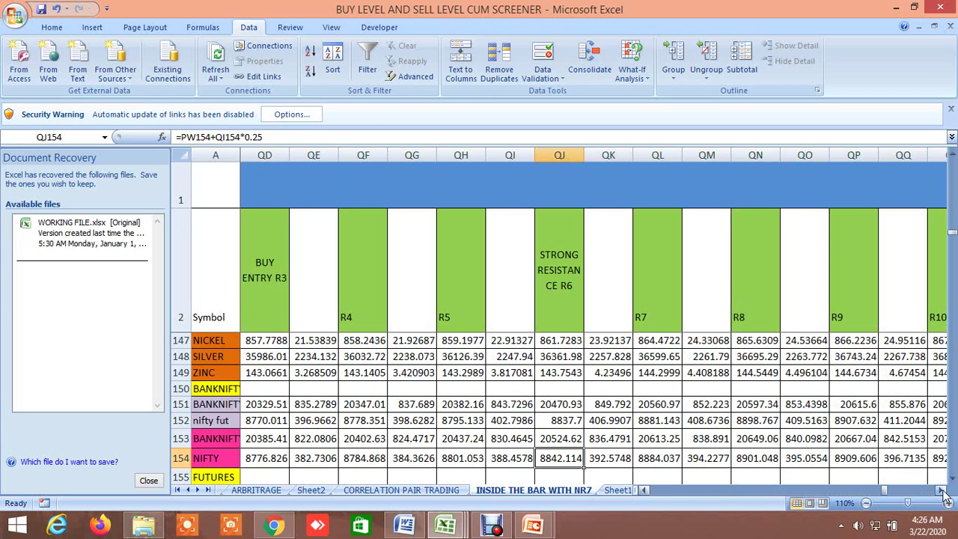
drag(941, 494, 942, 494)
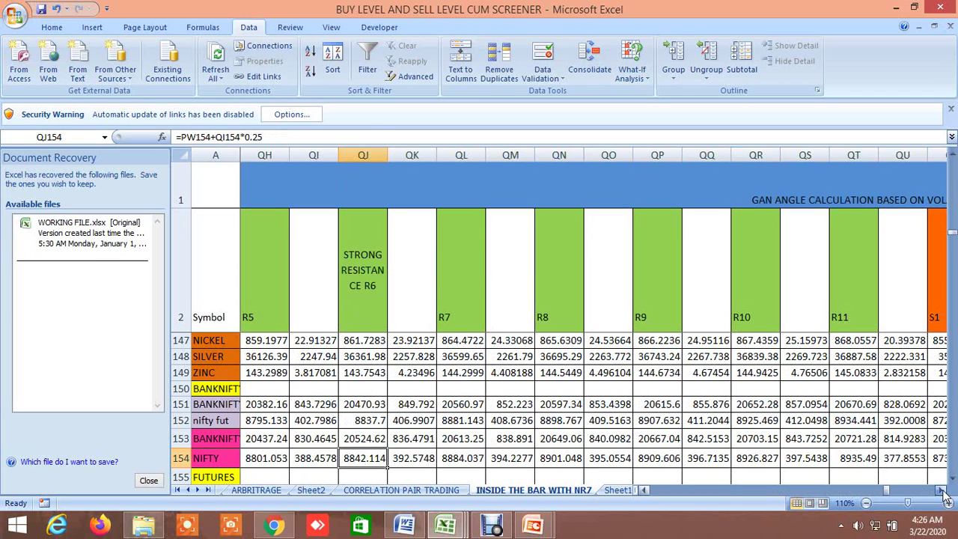
click(859, 461)
Step: Examine the NIFTY upside levels at 90, 180 and 225 degrees in the Gann degree section
drag(940, 490, 941, 494)
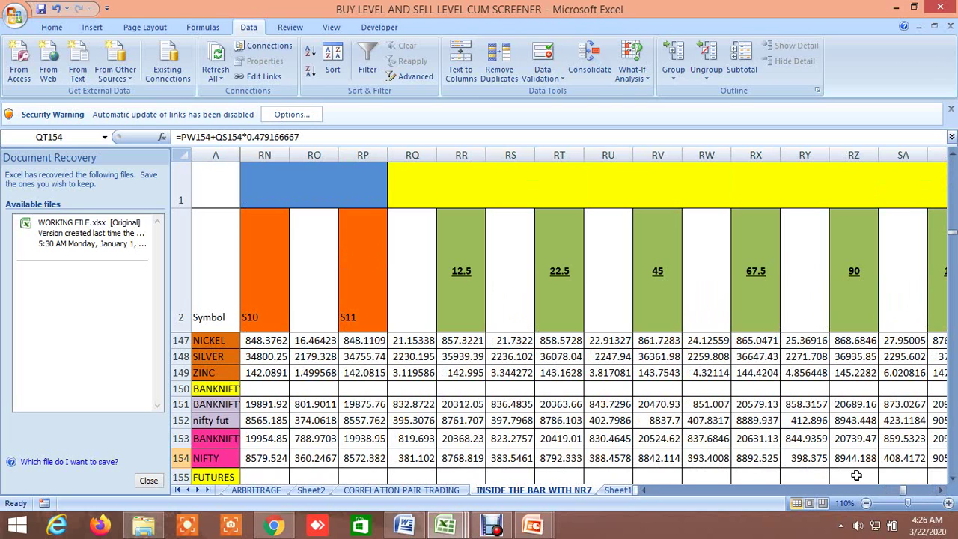
drag(940, 491, 939, 493)
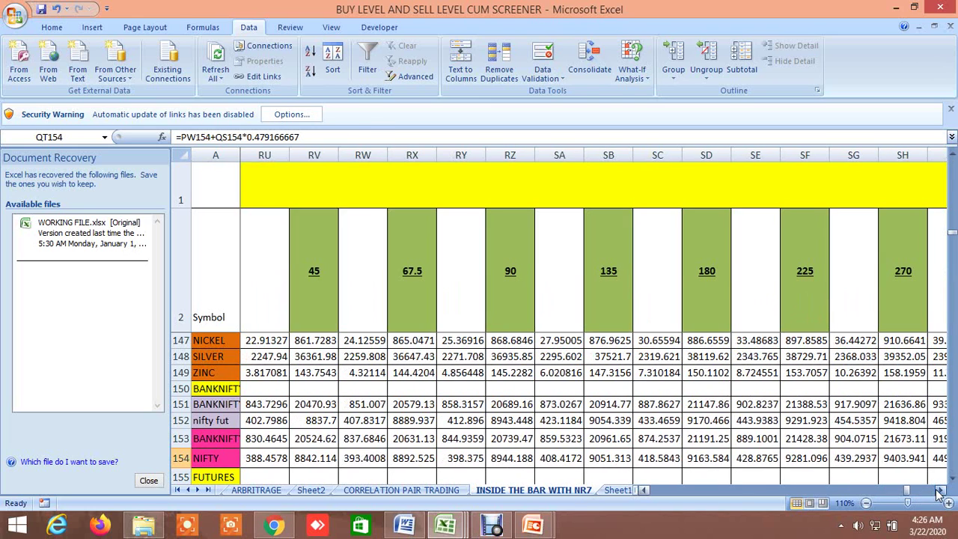
click(514, 459)
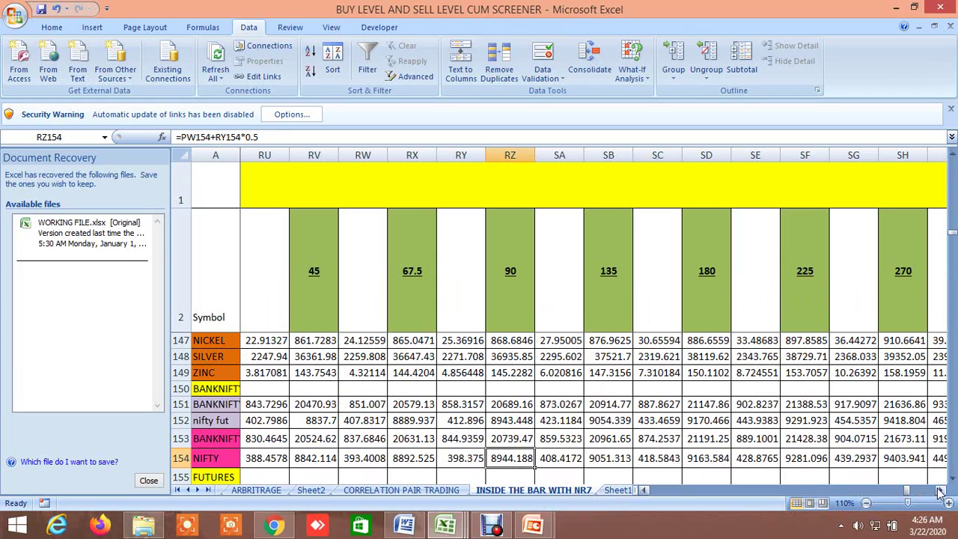
click(815, 458)
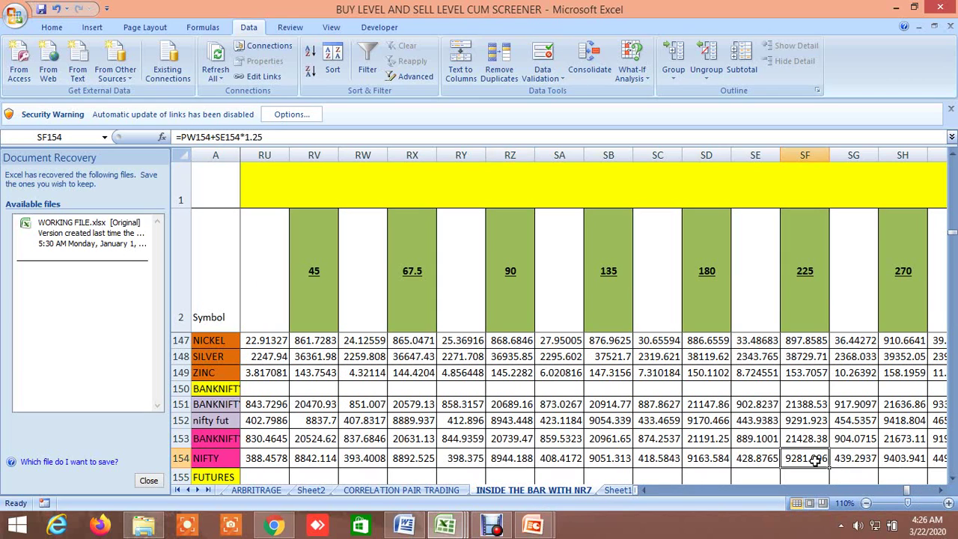
click(707, 461)
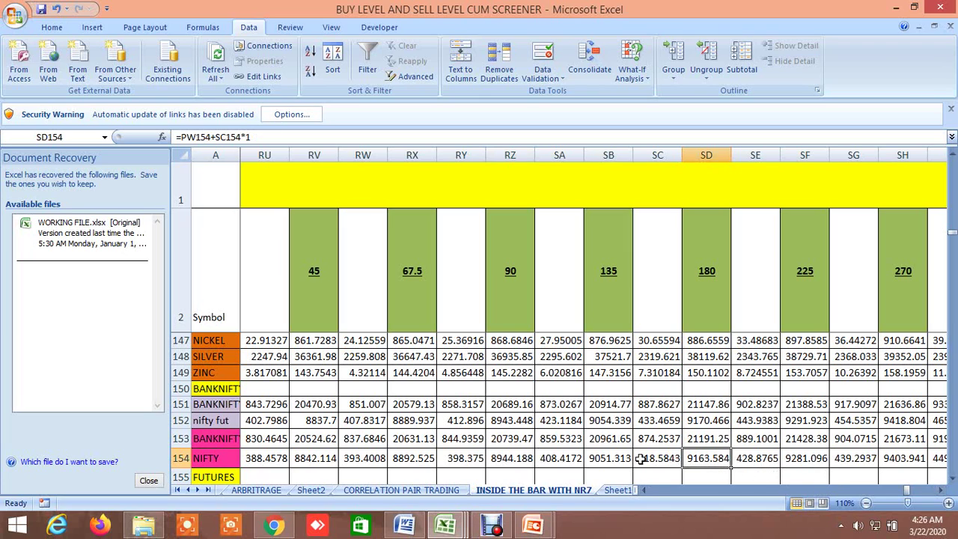
click(516, 462)
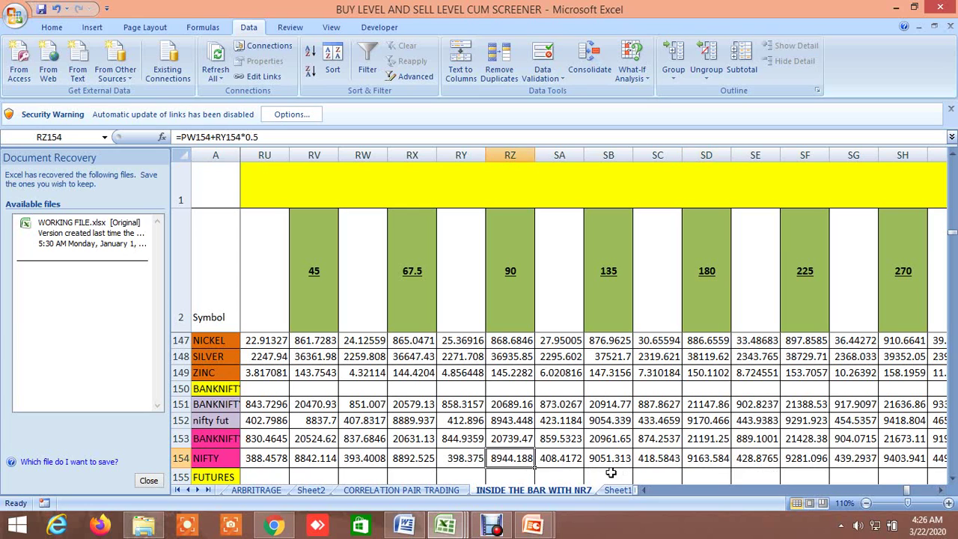
click(705, 460)
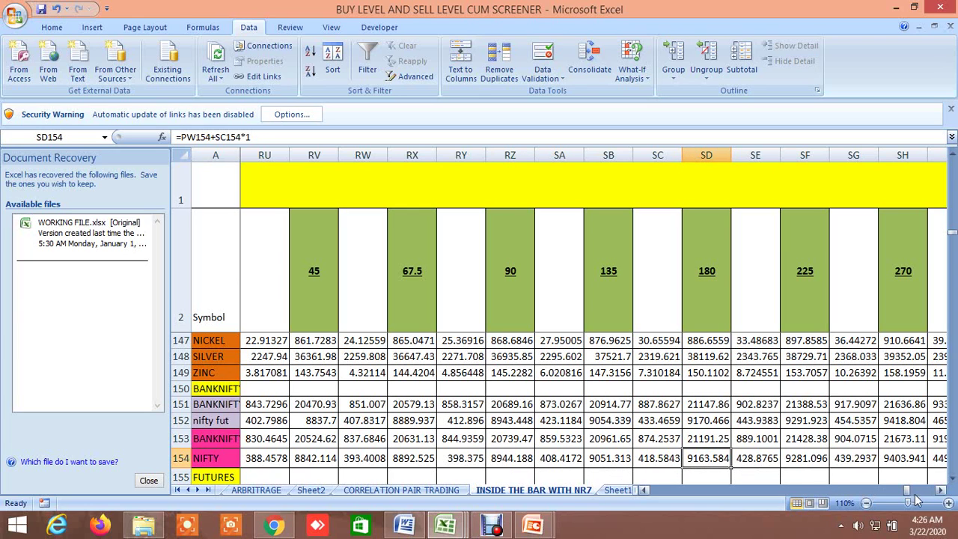
Step: Inspect the NIFTY midpoint, Fibonacci buy entry and R1 in the section of Fibonacci levels based on 1 standard deviation
click(941, 490)
click(941, 490)
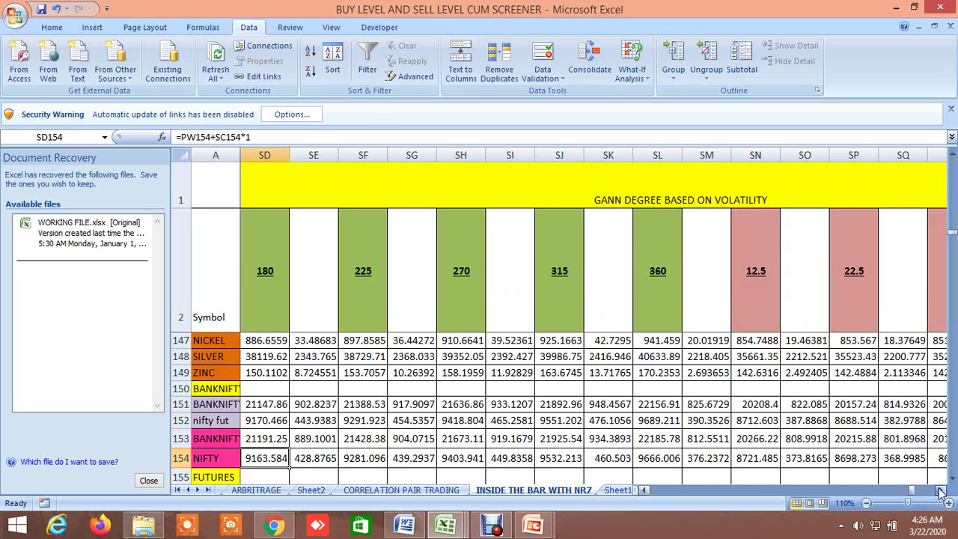
click(941, 490)
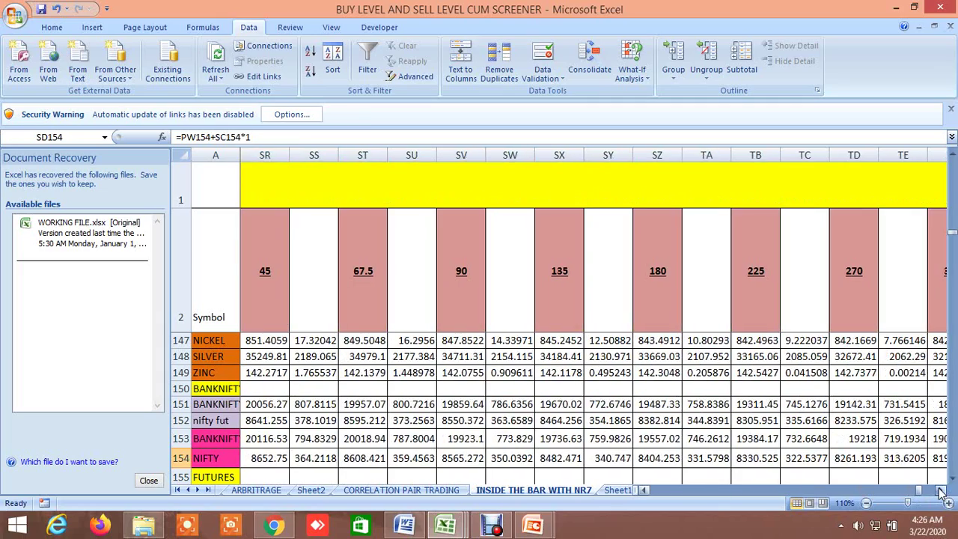
click(941, 490)
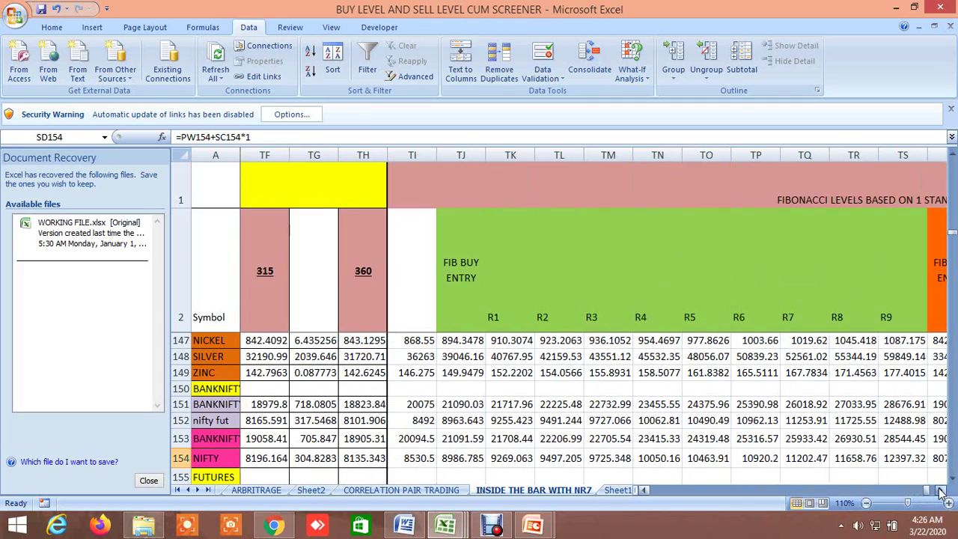
click(942, 490)
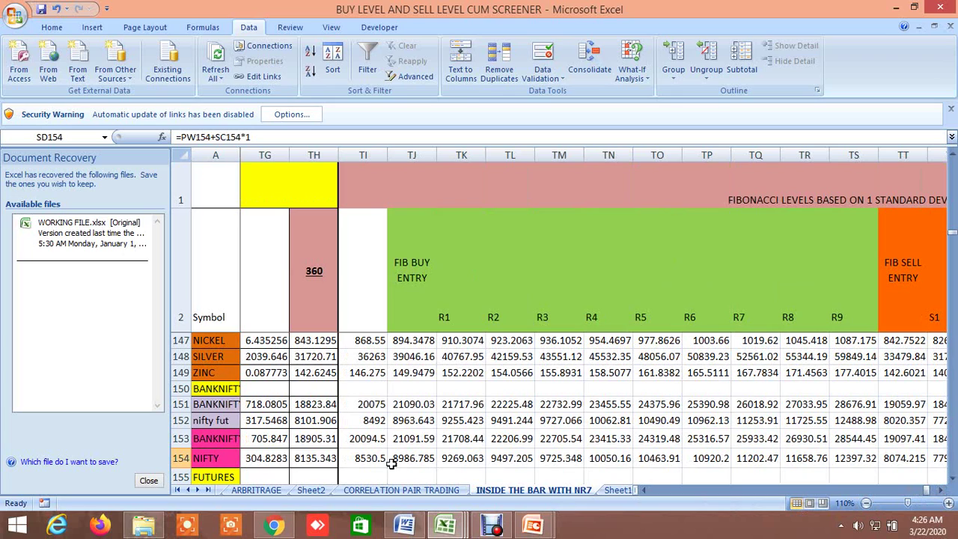
click(377, 459)
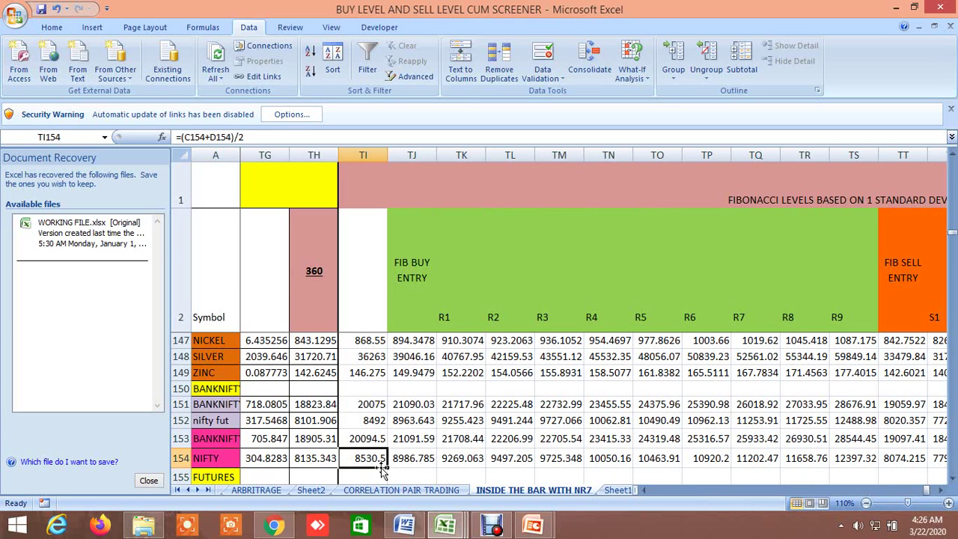
click(416, 461)
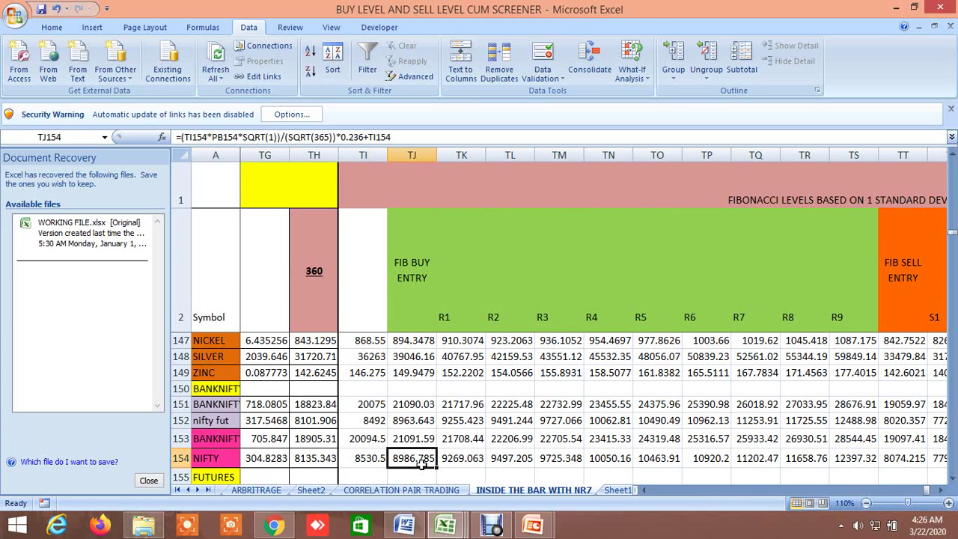
click(376, 459)
click(418, 463)
click(483, 481)
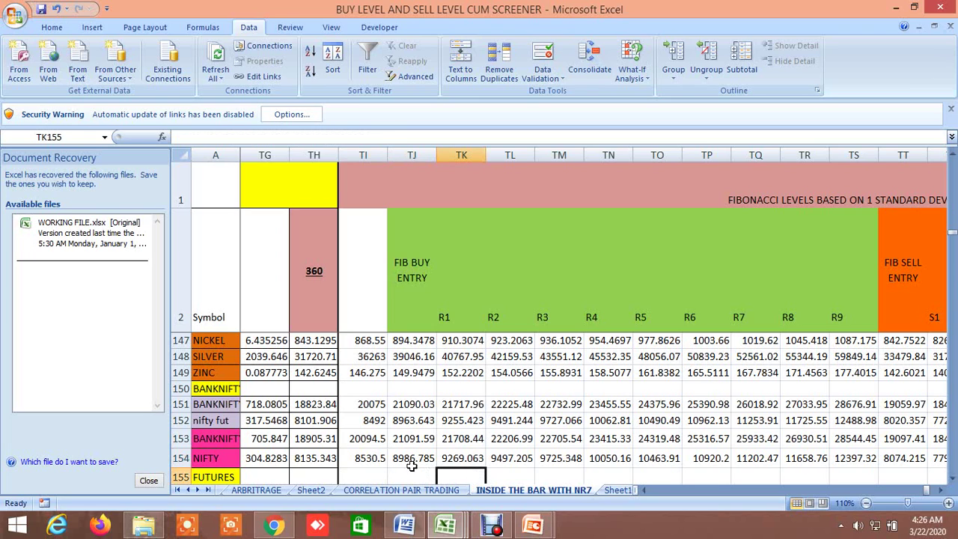
click(460, 459)
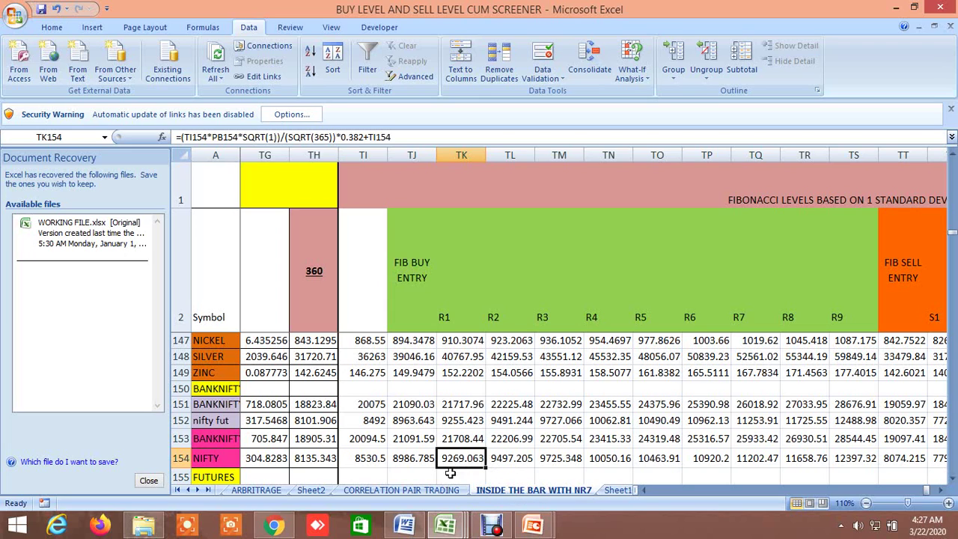
Step: Inspect the NIFTY Fibonacci resistances R2 and R3, and the support levels S1 to S9 based on 1 standard deviation
click(500, 459)
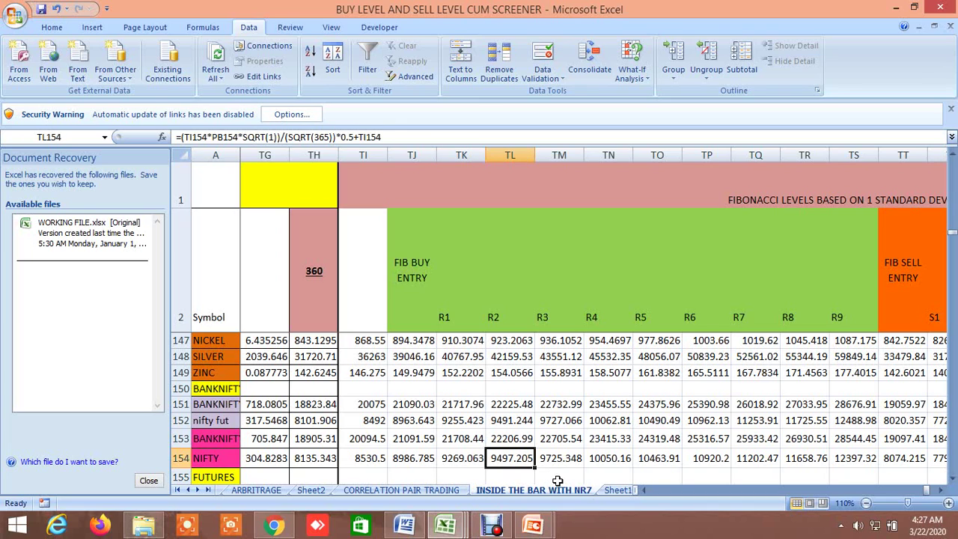
click(562, 458)
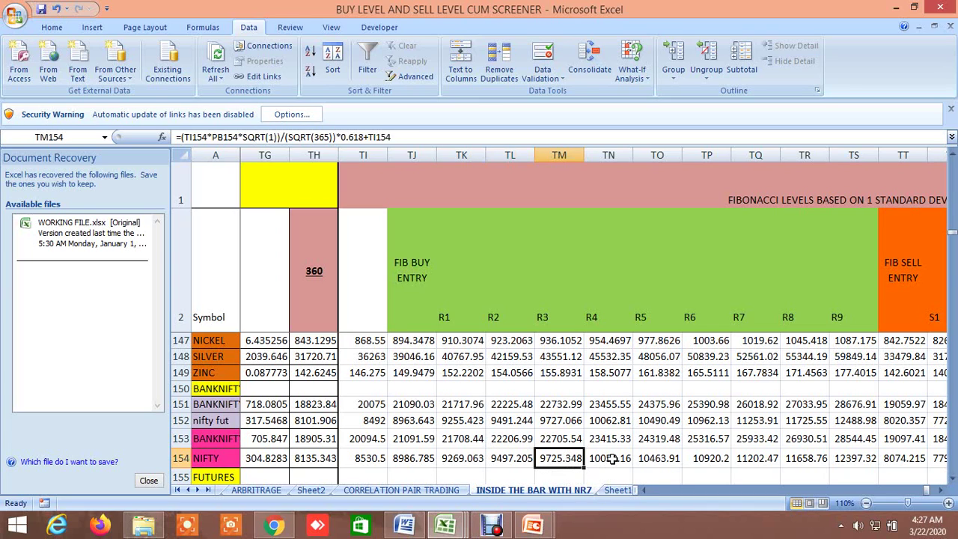
click(942, 490)
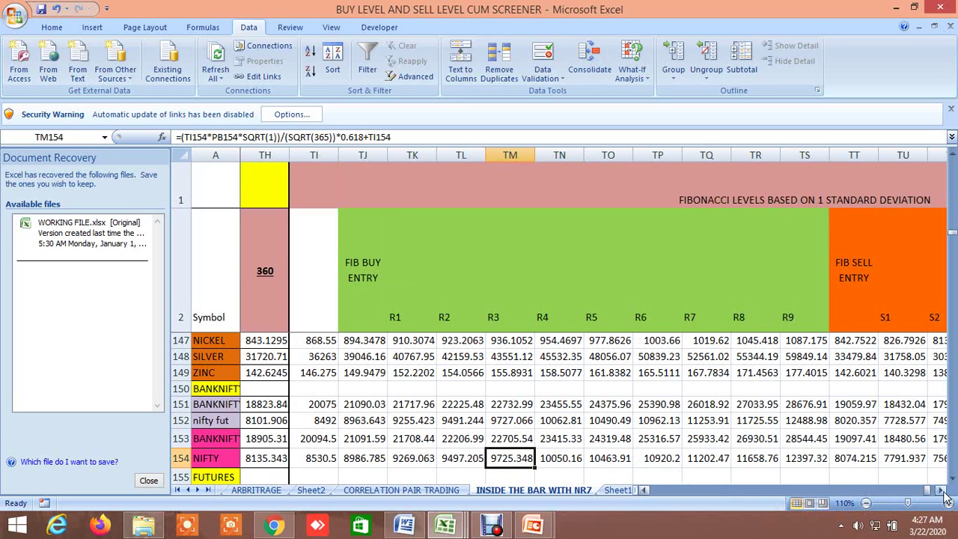
drag(942, 490, 944, 494)
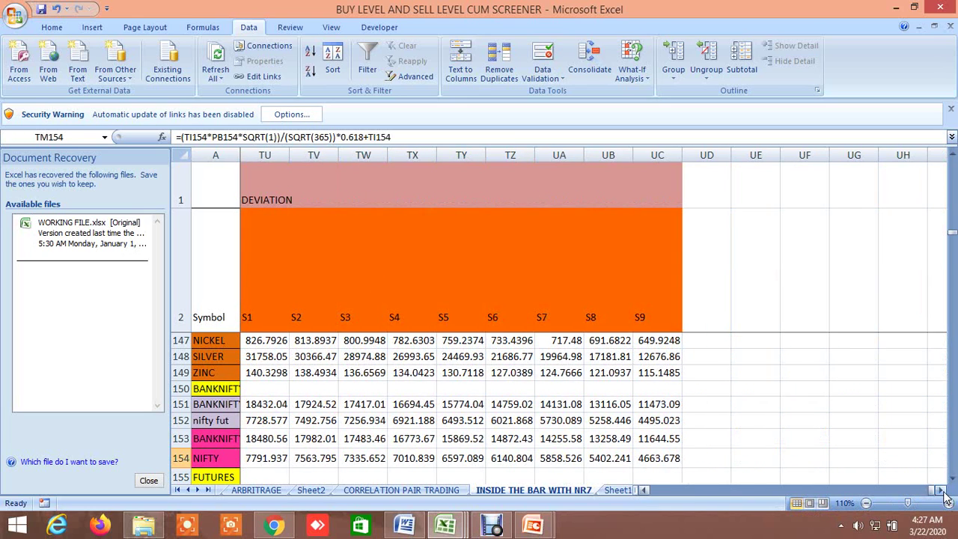
Step: Switch to the GANN CALCULATOR HIGH LOW PIVOT POINT workbook and inspect the NIFTY low and close prices
click(443, 527)
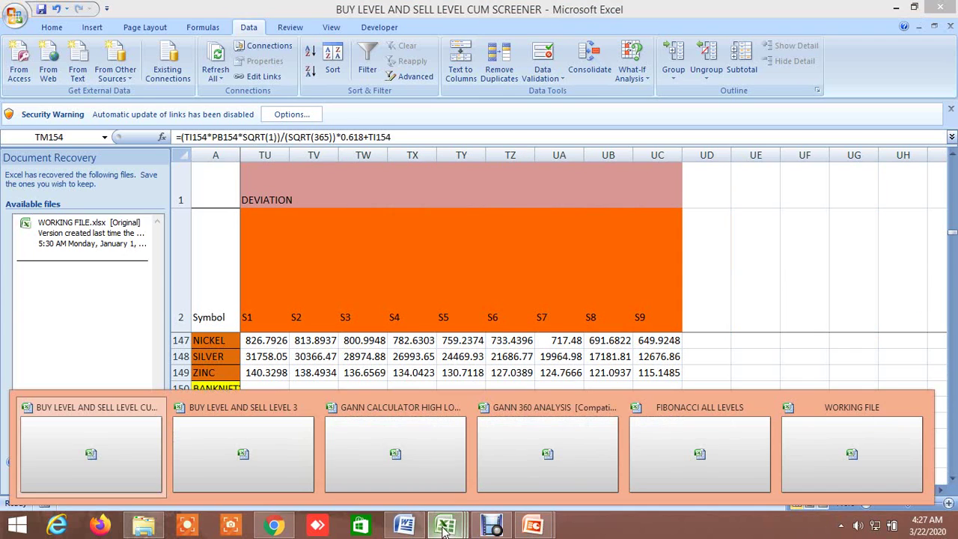
click(397, 473)
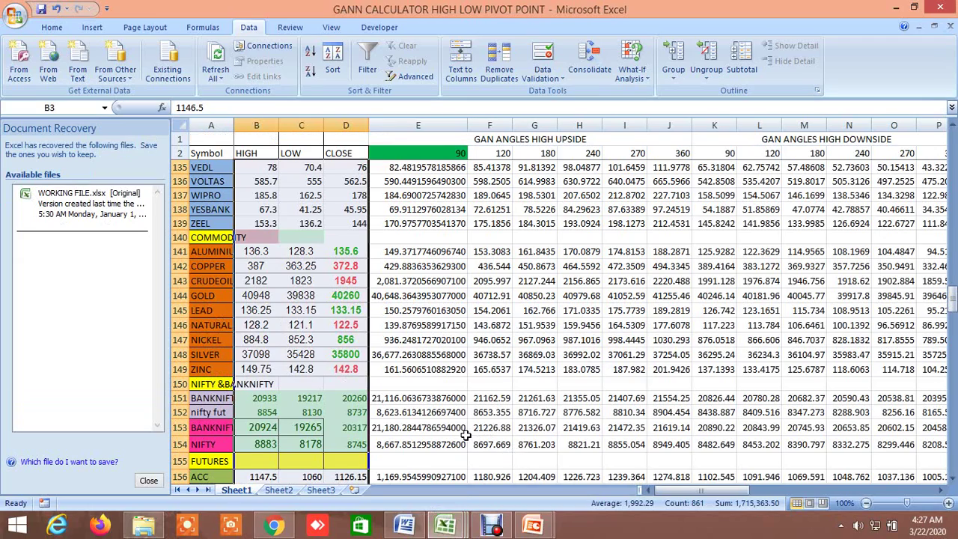
scroll(446, 427, down, 2)
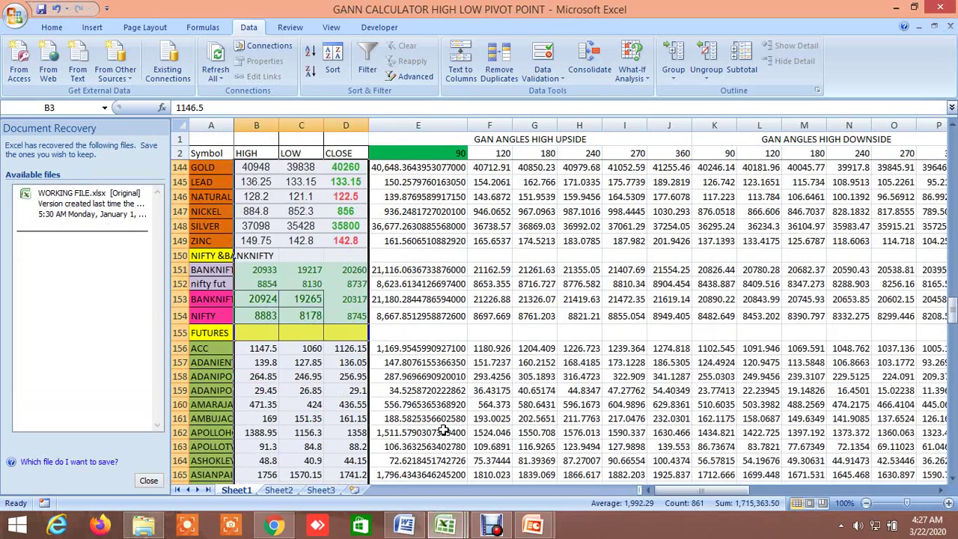
scroll(443, 431, up, 1)
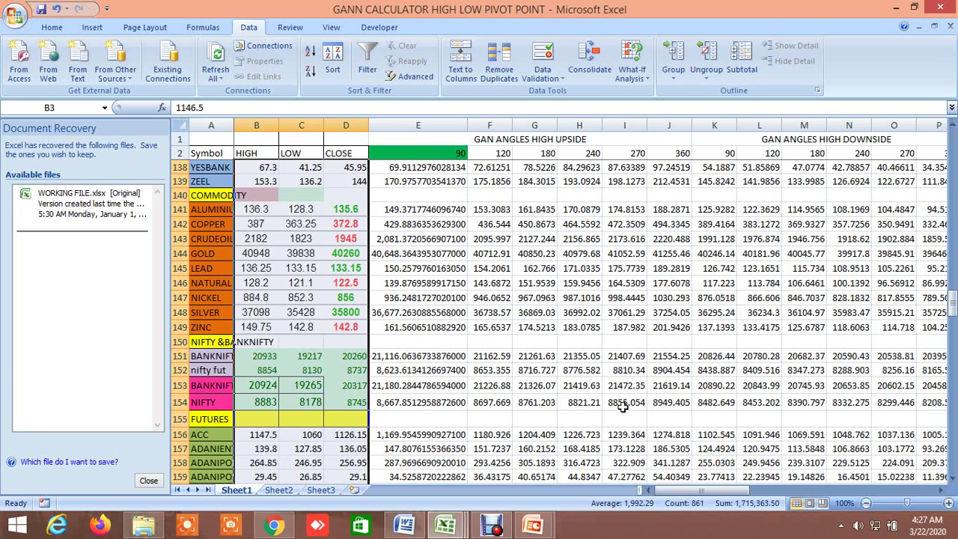
click(312, 402)
click(346, 402)
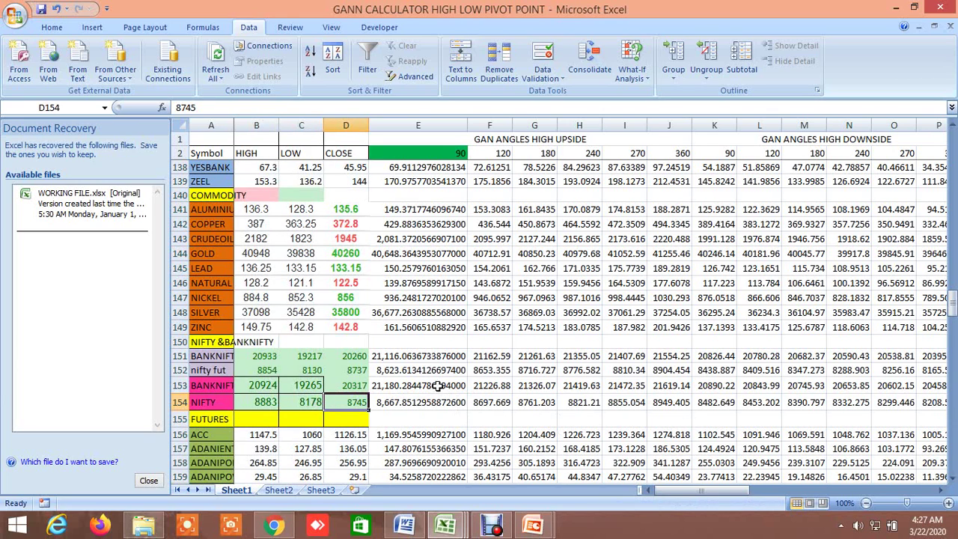
Step: Examine the NIFTY Gann angle levels in the high downside and low upside sections
click(942, 490)
click(942, 490)
click(942, 490)
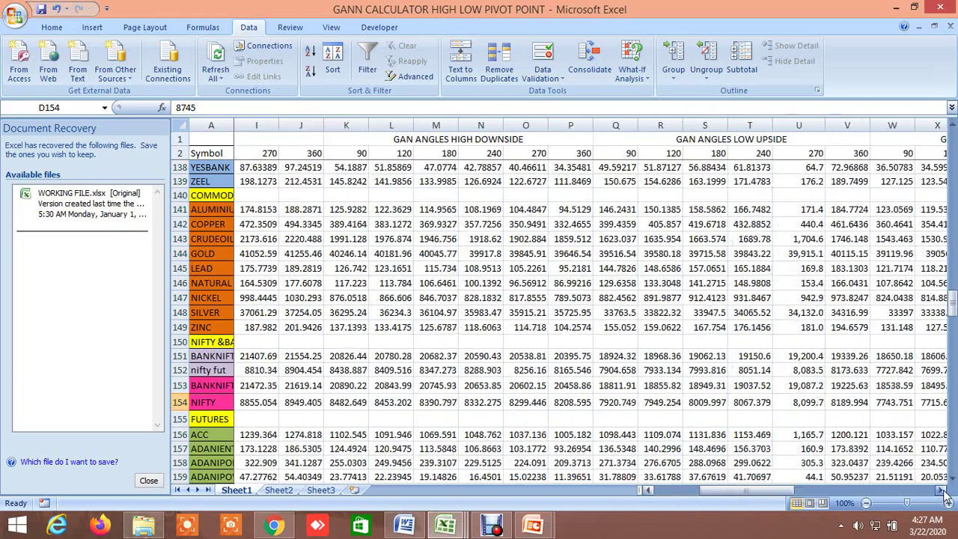
click(941, 490)
click(942, 490)
click(942, 490)
click(942, 490)
click(942, 490)
click(942, 490)
click(942, 490)
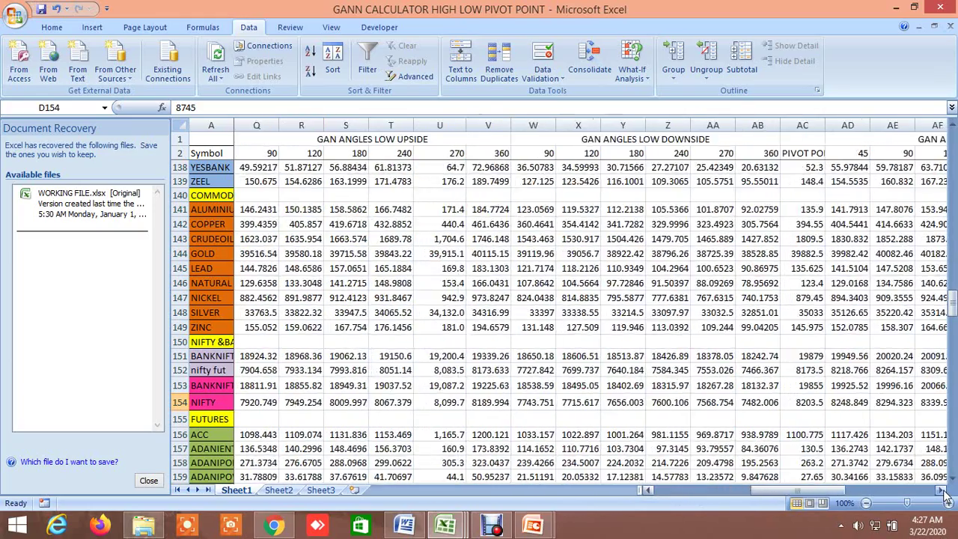
Step: Examine the NIFTY Gann angle levels for low downside and for pivot point upside and downside
click(942, 490)
click(942, 490)
click(942, 490)
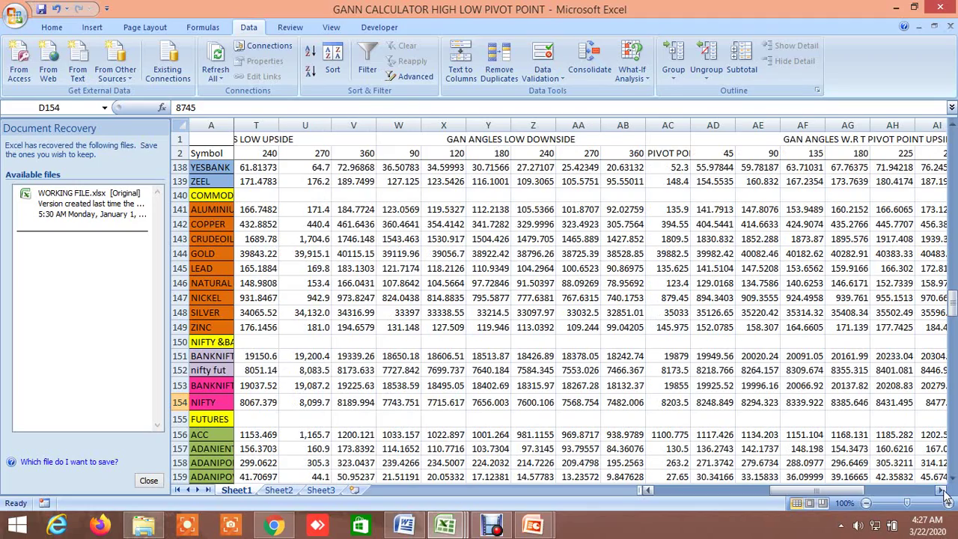
click(942, 490)
click(942, 490)
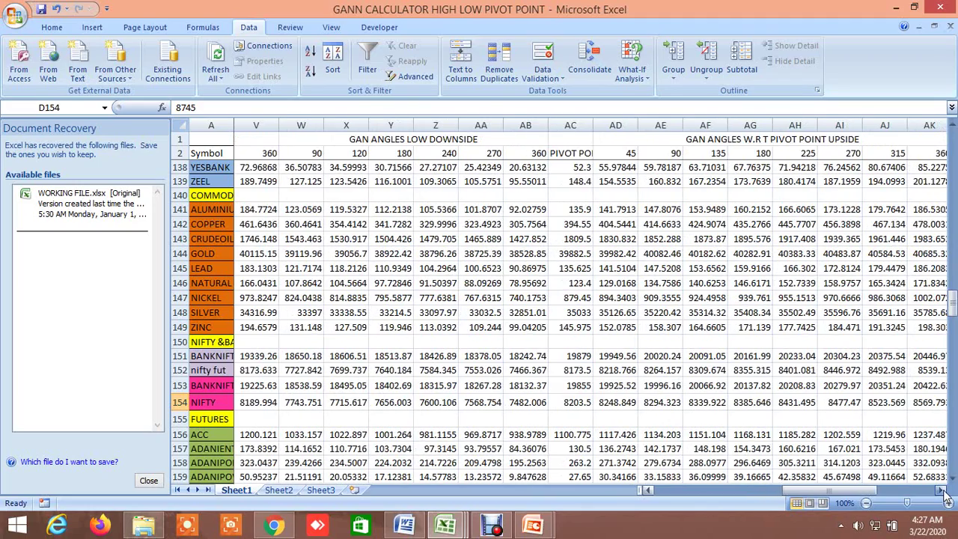
click(942, 490)
click(942, 490)
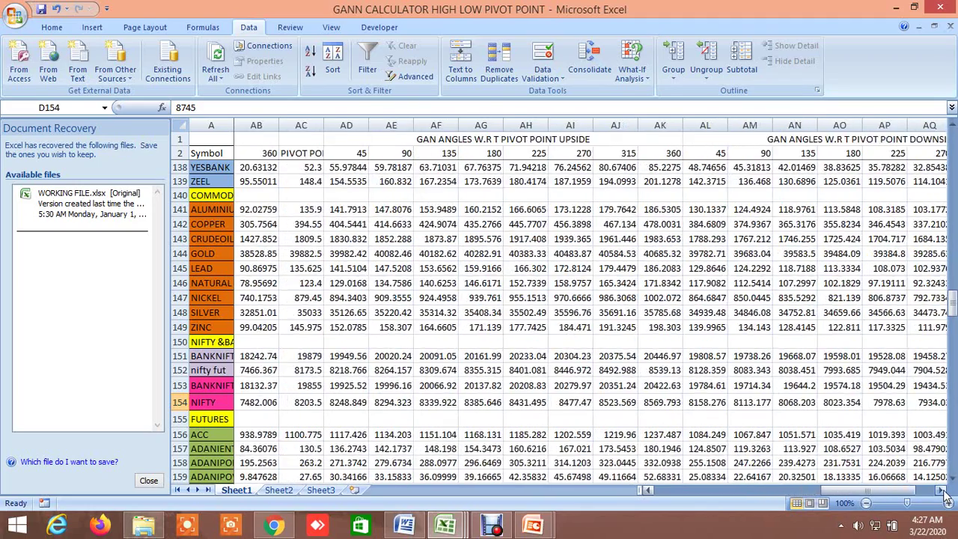
click(942, 490)
click(942, 490)
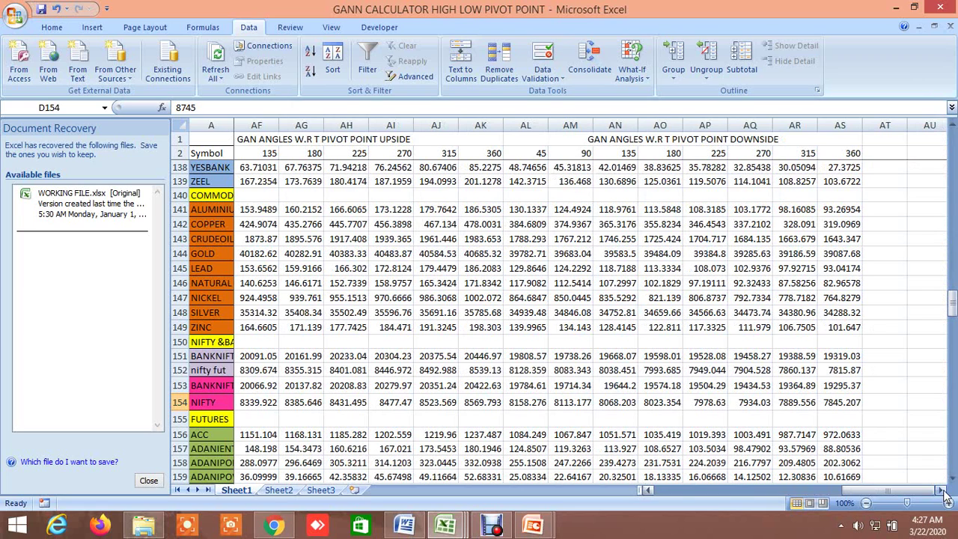
Step: Switch to the GANN 360 ANALYSIS workbook and examine the degree price levels across all three circles
click(444, 527)
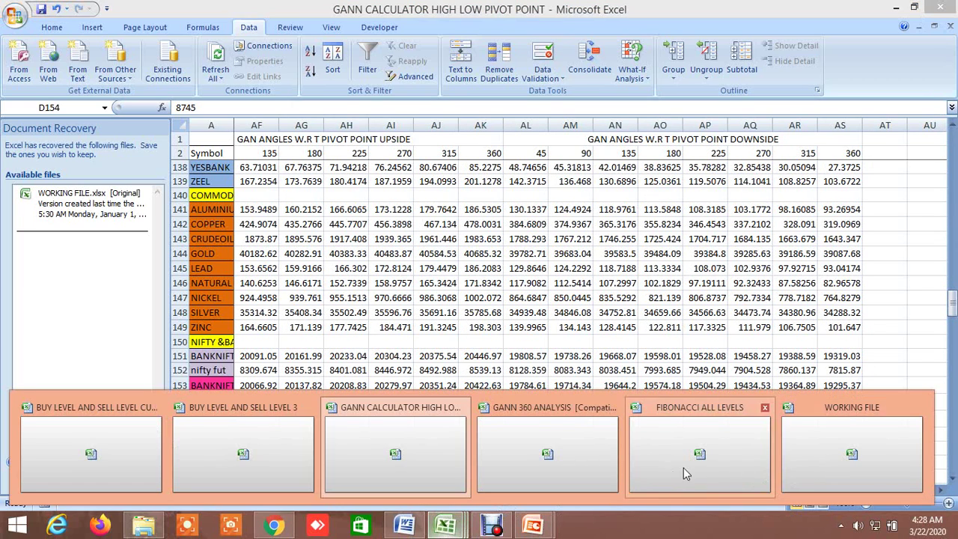
click(572, 469)
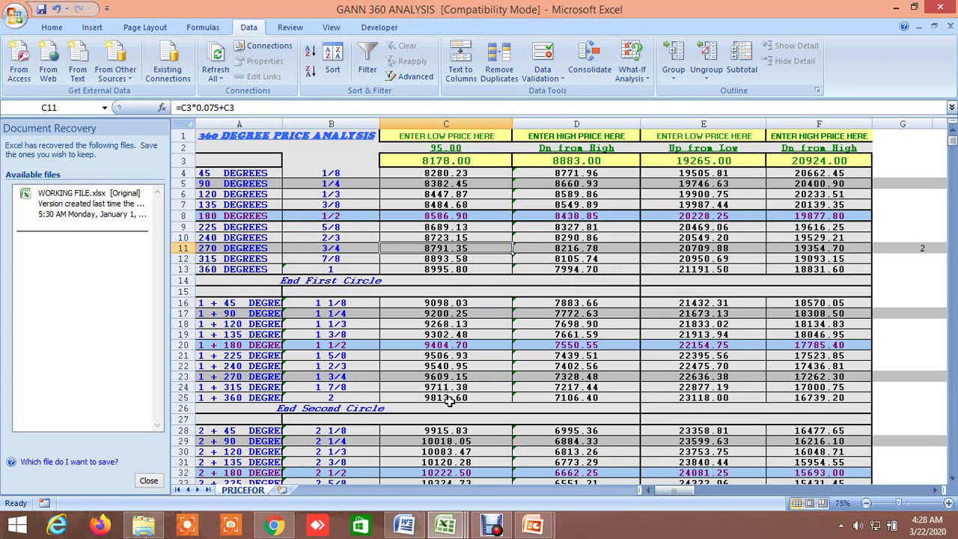
scroll(449, 402, down, 1)
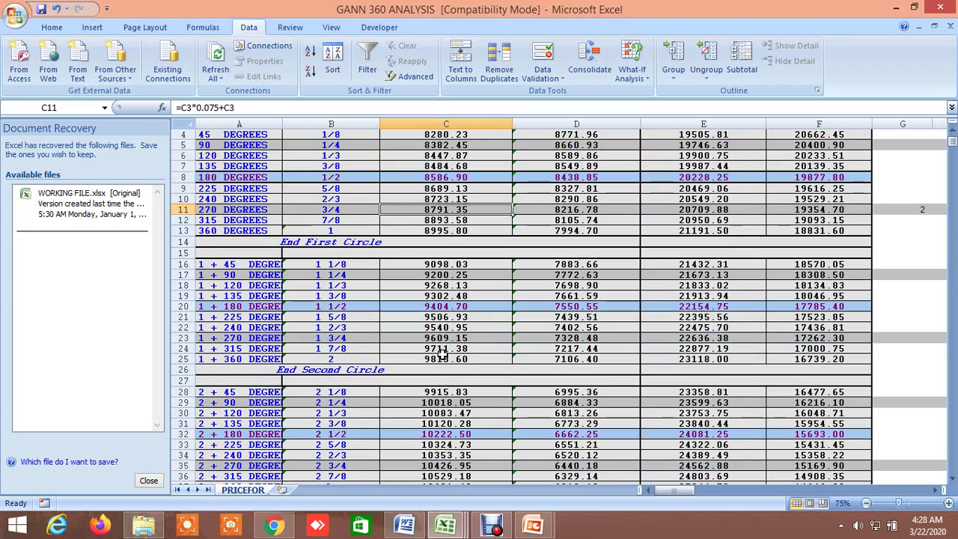
scroll(446, 374, down, 2)
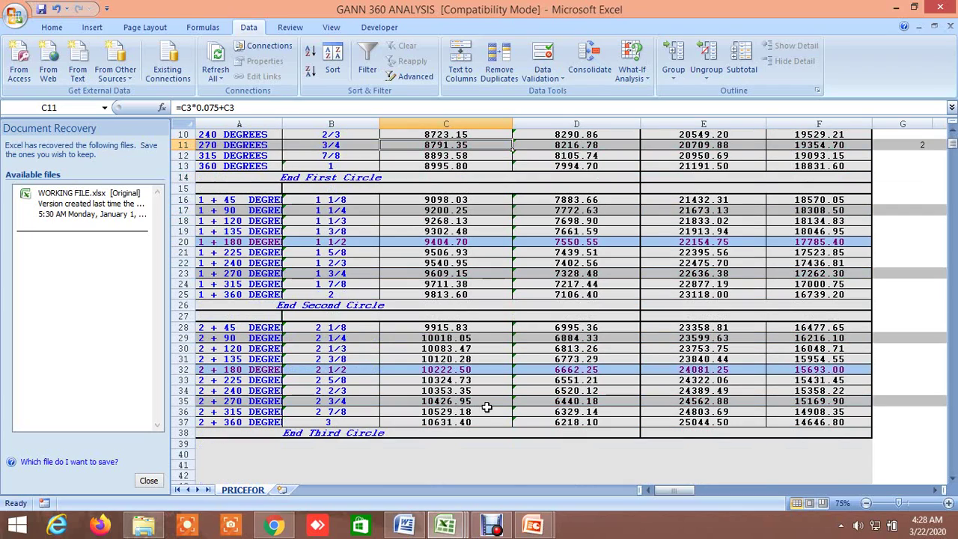
scroll(487, 406, up, 3)
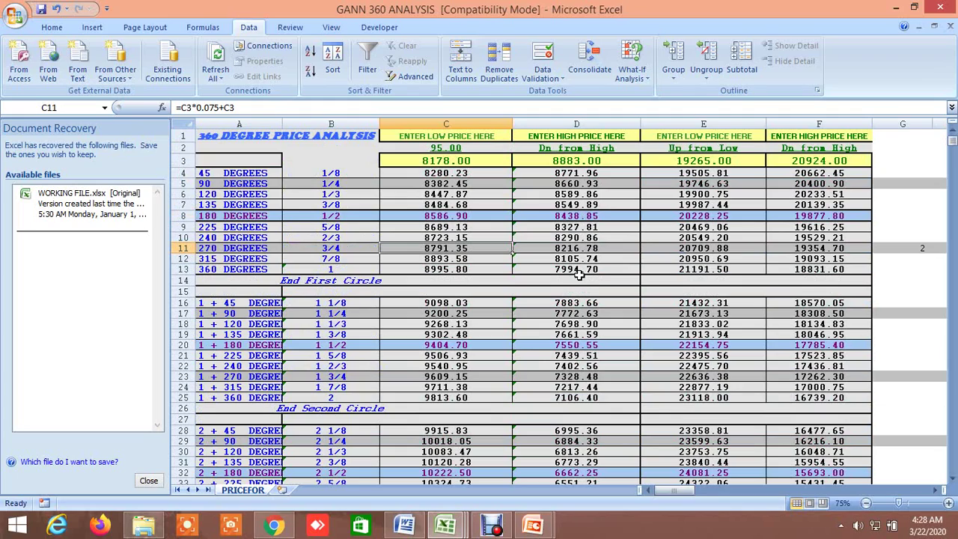
scroll(570, 284, down, 4)
scroll(570, 300, up, 4)
click(273, 526)
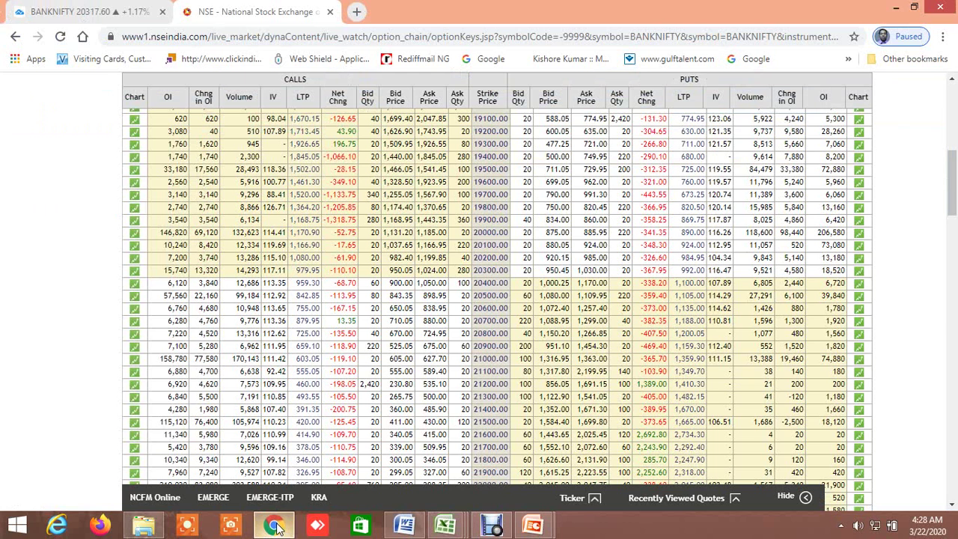
click(87, 16)
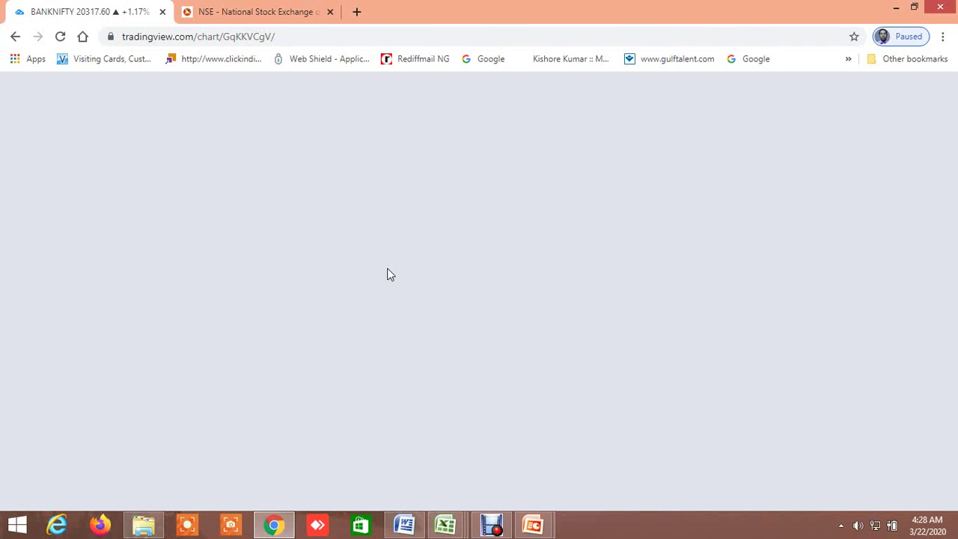
click(491, 524)
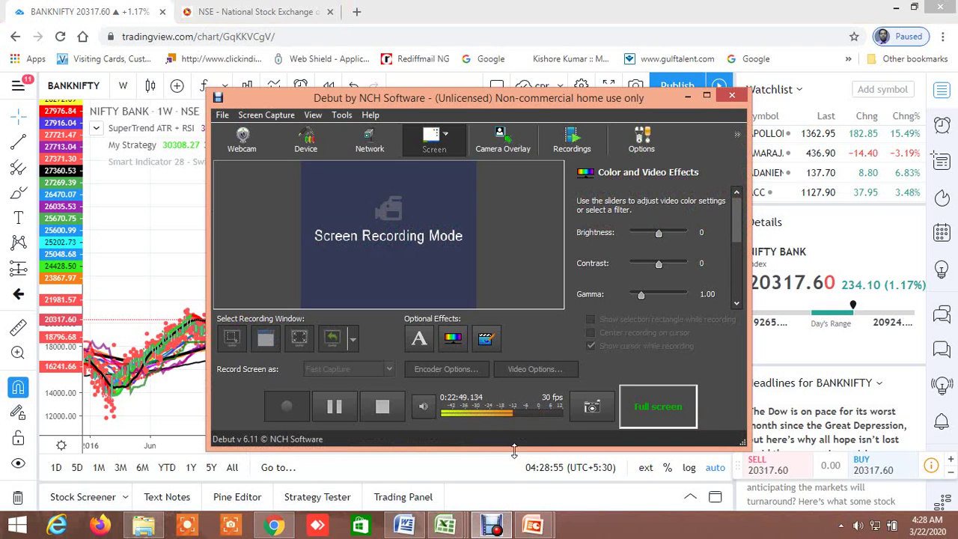
click(446, 527)
click(580, 462)
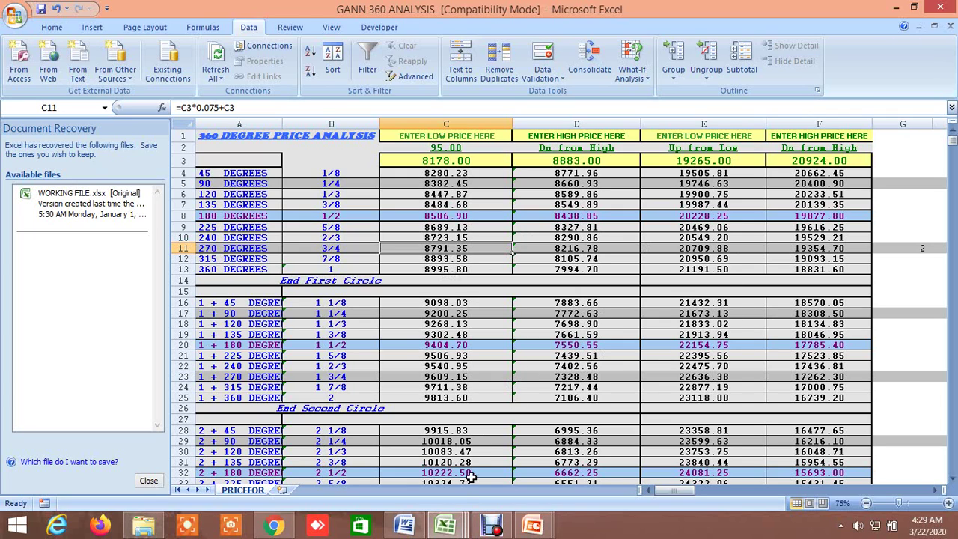
Step: Switch to the BUY LEVEL AND SELL LEVEL CUM SCREENER workbook and open the ALLBUY SELL LEVELSCUM SCREENER1 sheet
click(452, 528)
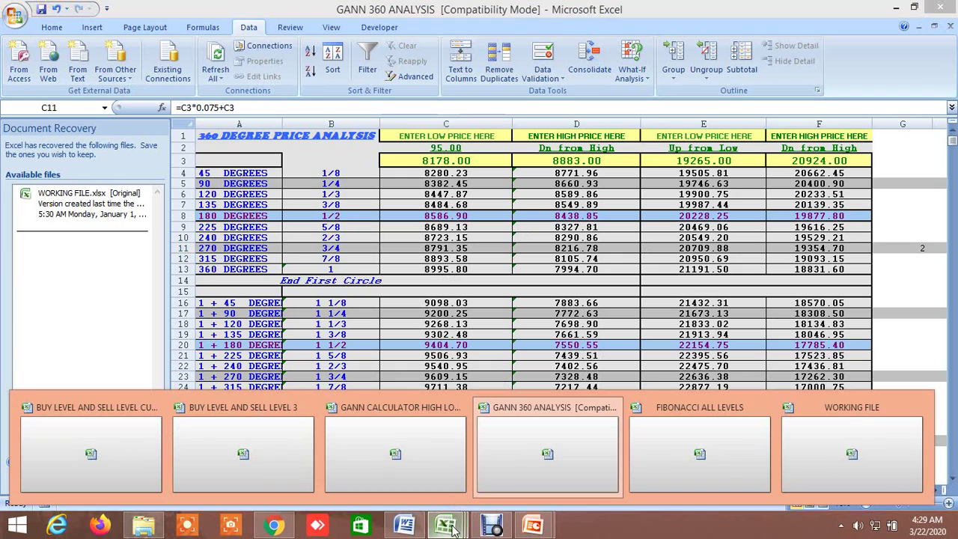
click(101, 453)
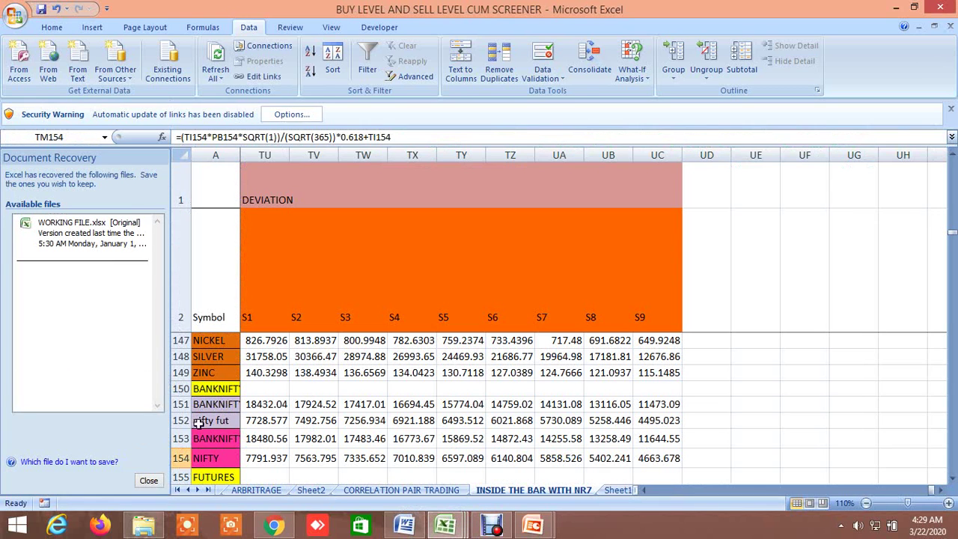
click(187, 490)
click(188, 490)
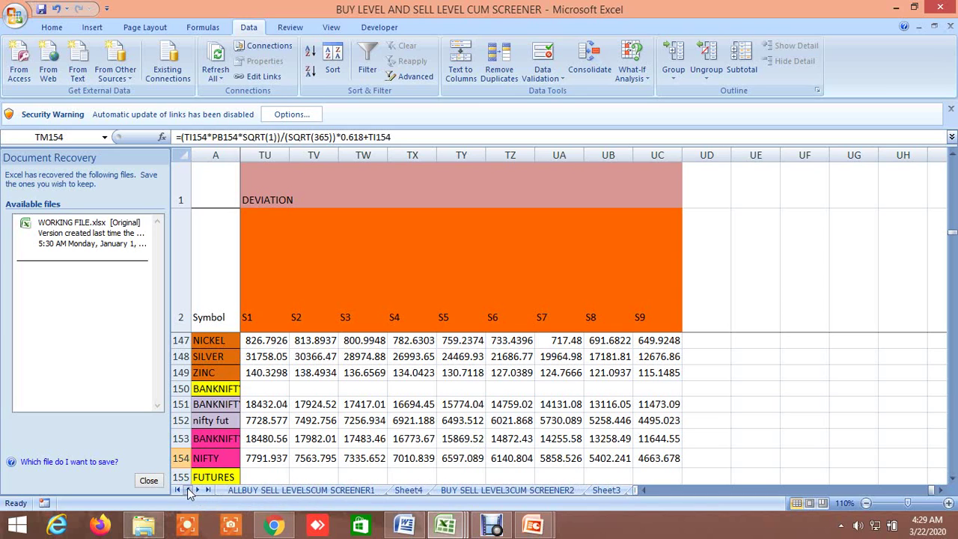
click(275, 492)
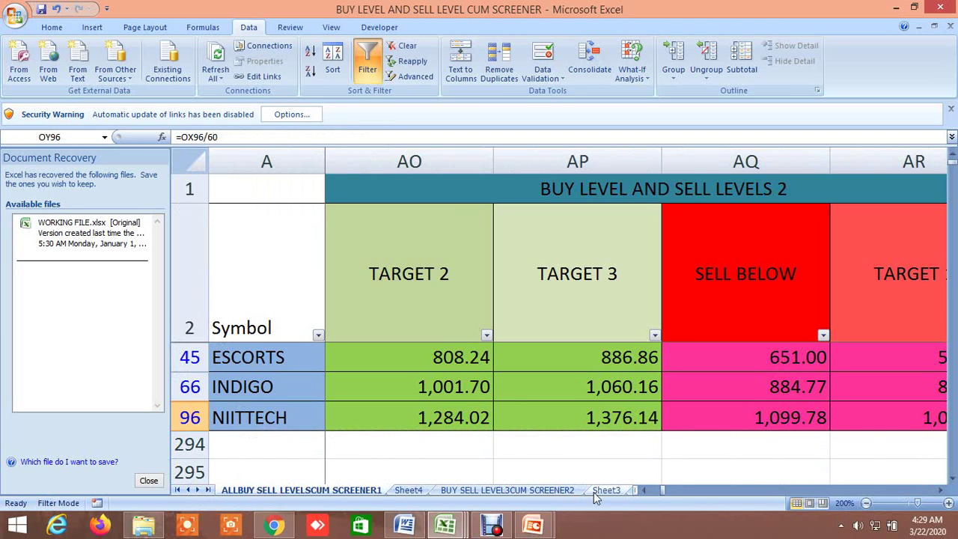
Step: Examine the filtered stocks' prices, buy levels and targets, along with their volatility, delivery percentage, change in open interest and typical price
drag(652, 491, 642, 496)
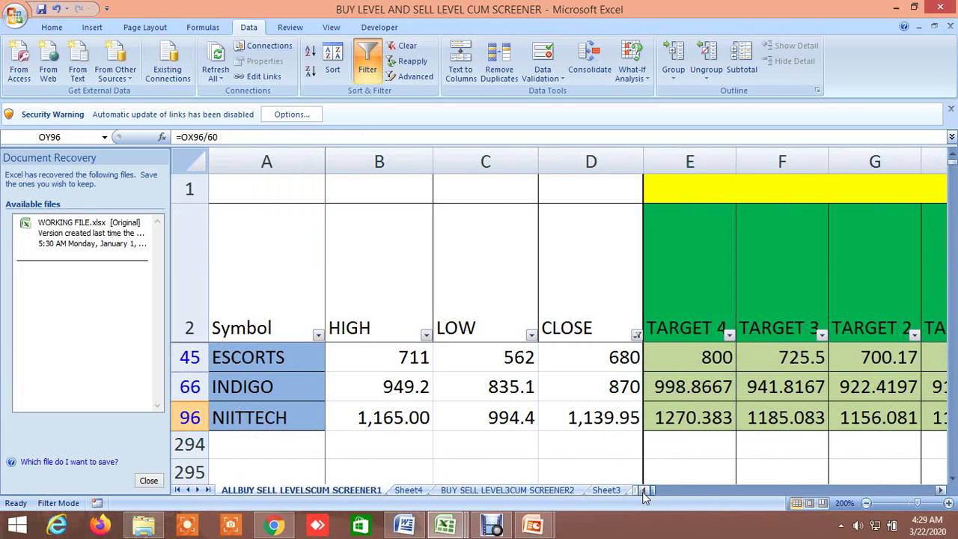
click(942, 490)
click(941, 491)
click(941, 490)
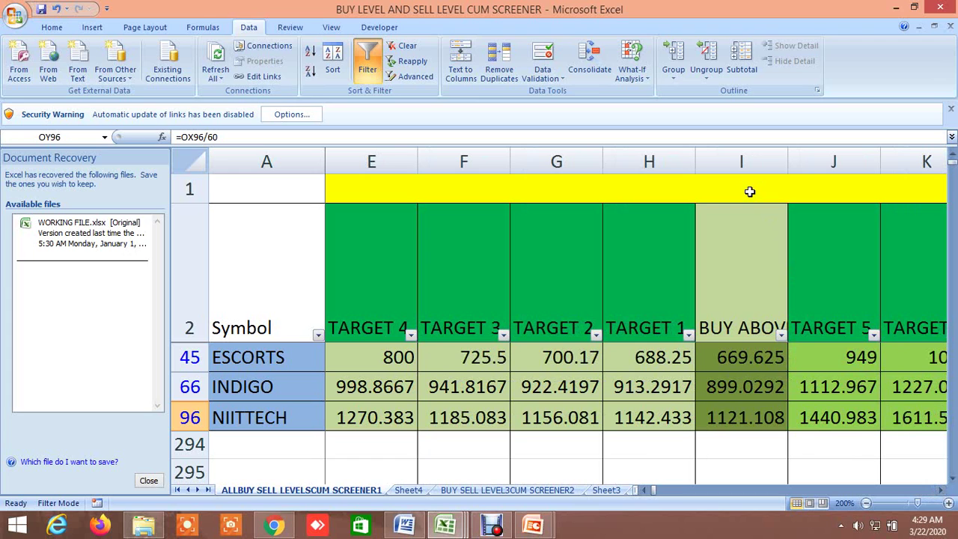
click(941, 491)
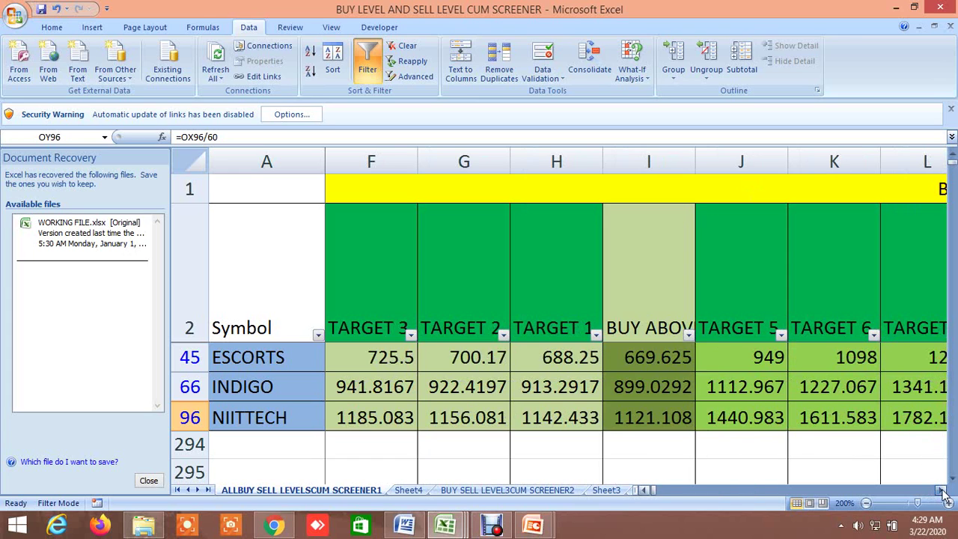
drag(941, 491, 941, 490)
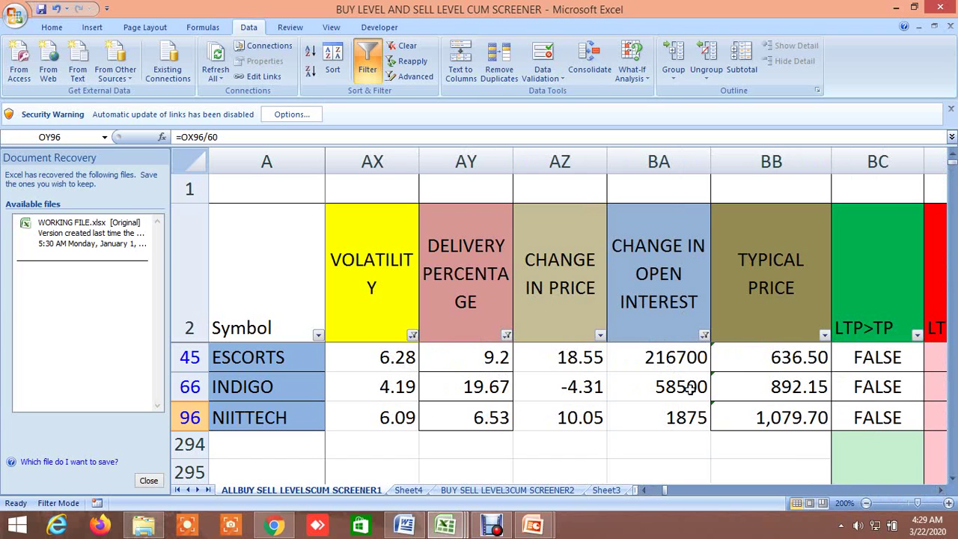
click(942, 490)
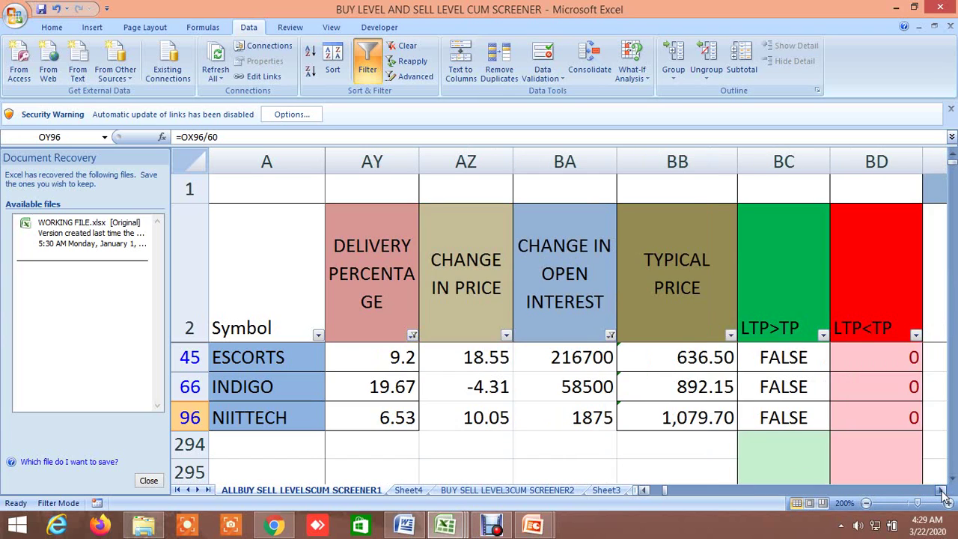
Step: Examine the filtered stocks' previous breakout, 5-30 MA cross and 12-26-9 EMA cross signals
drag(941, 491, 942, 490)
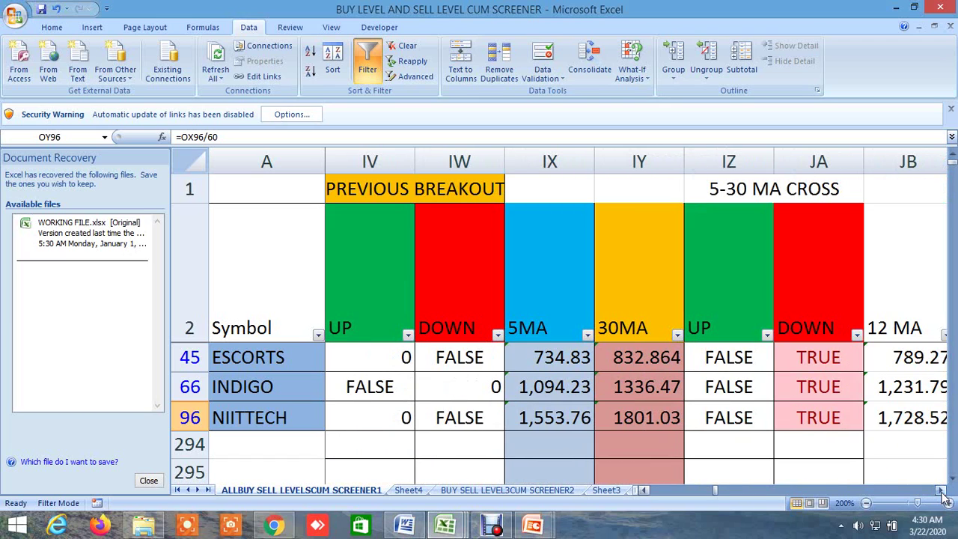
click(940, 490)
click(941, 490)
click(940, 490)
click(941, 490)
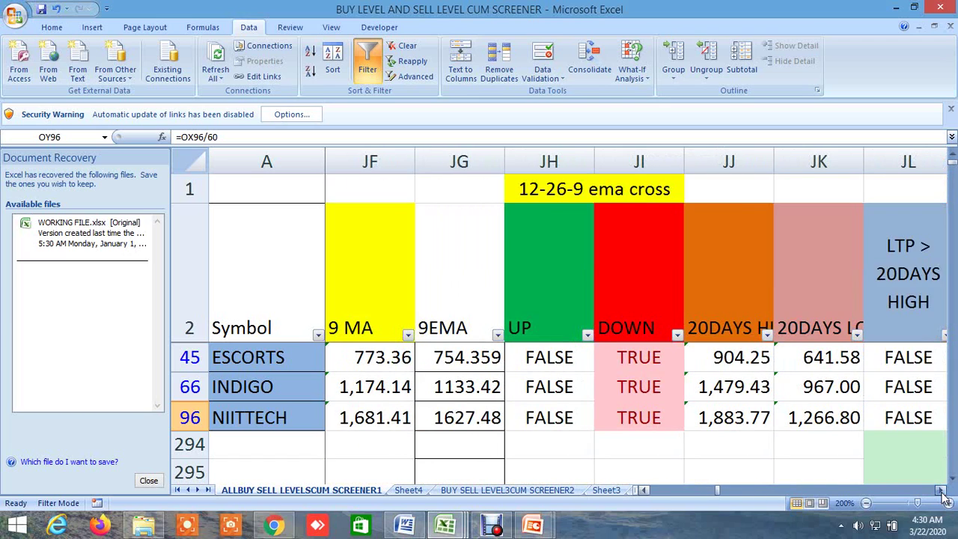
Step: Examine the filtered stocks' 20-day high and low, 7/14/21 crossover signals, degree-based price levels and S-series support levels
click(941, 491)
click(941, 492)
click(942, 492)
click(941, 492)
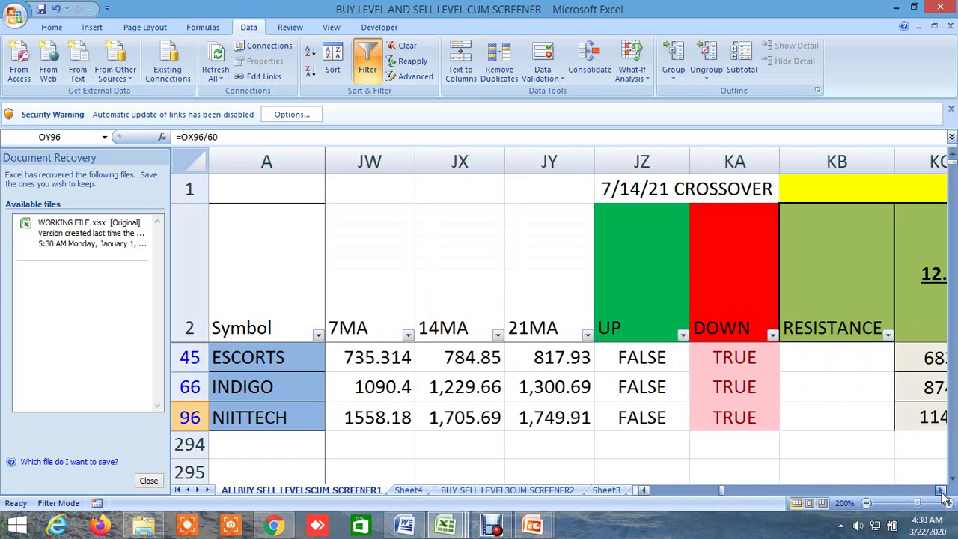
click(942, 492)
click(941, 491)
click(942, 492)
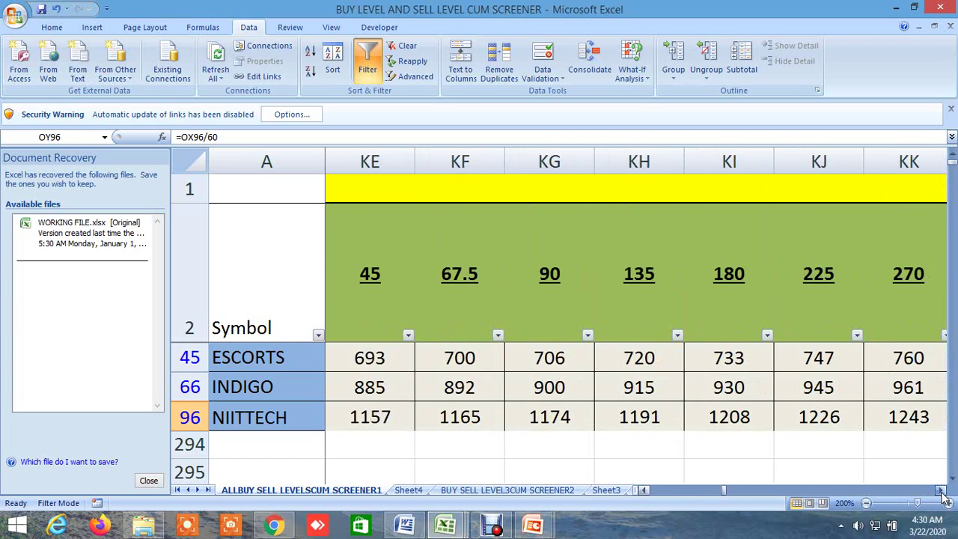
click(941, 491)
click(941, 491)
click(941, 491)
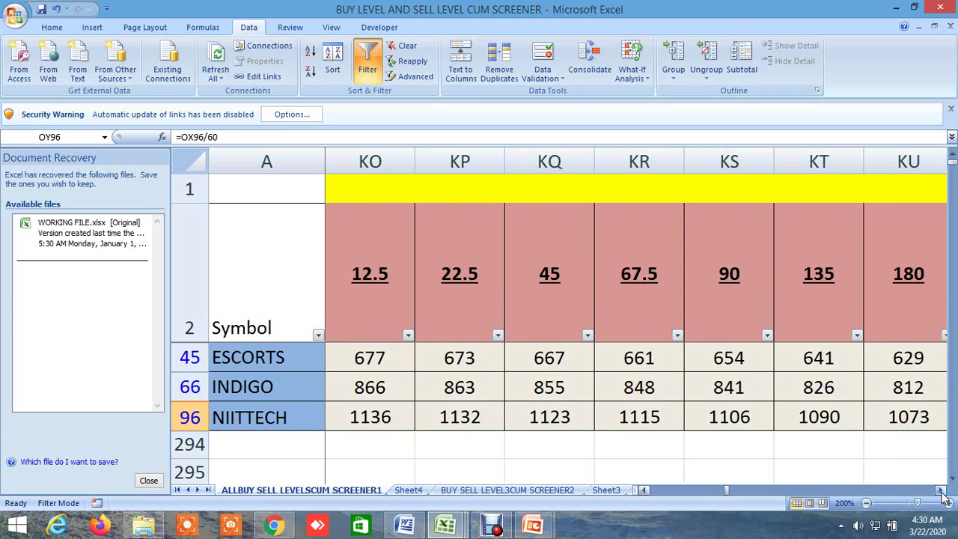
click(941, 490)
click(941, 492)
click(941, 491)
click(942, 492)
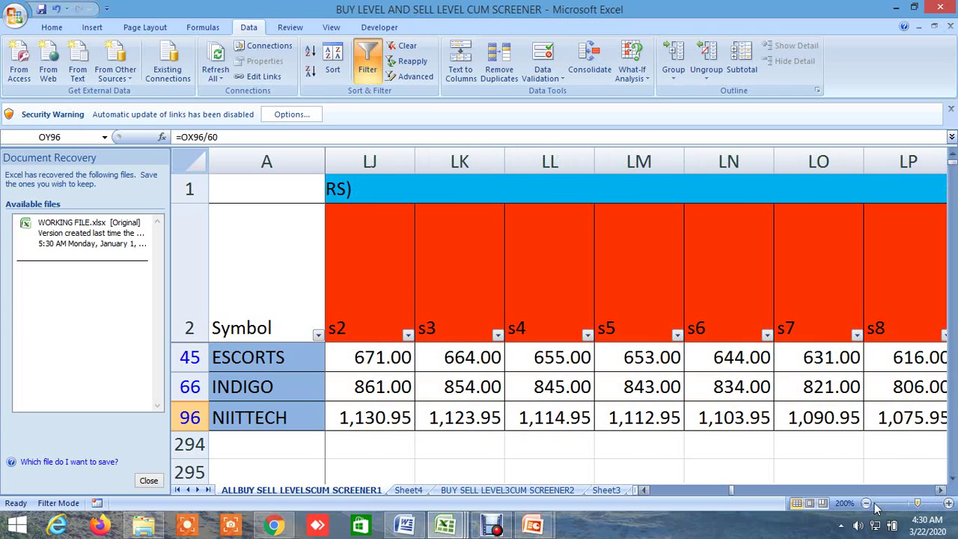
drag(731, 492, 645, 490)
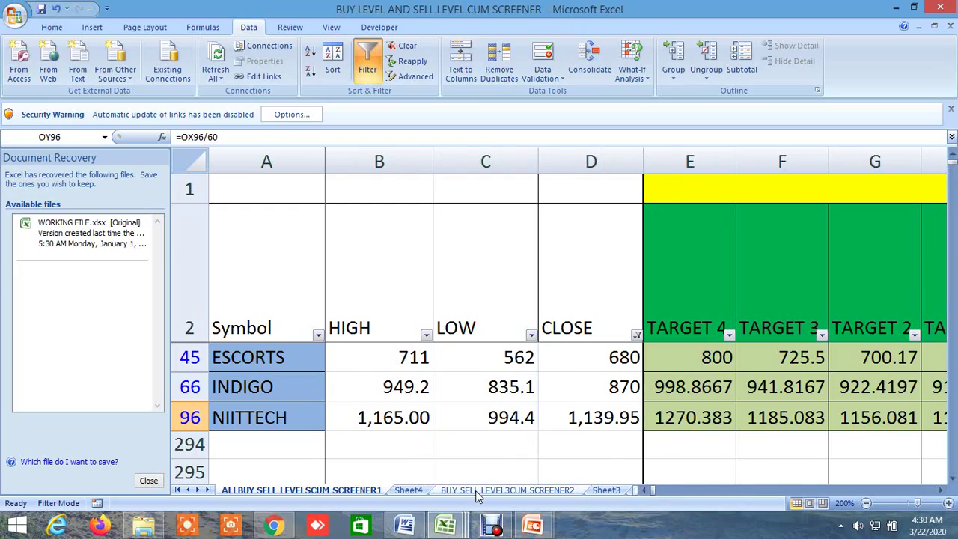
Step: Open the BUY SELL LEVEL3CUM SCREENER2 sheet and inspect the uptrend buy levels, targets and TECHM's buy-above formula
click(476, 490)
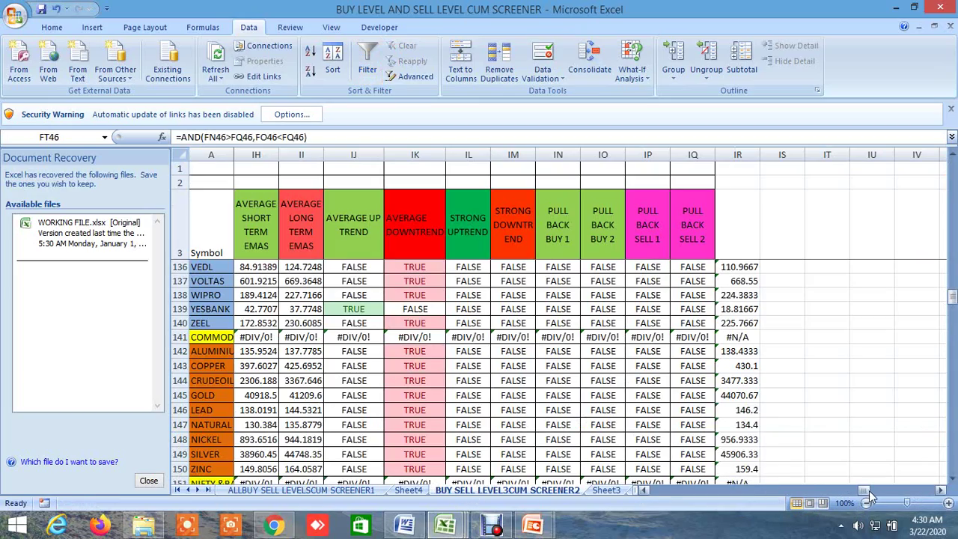
drag(868, 490, 645, 496)
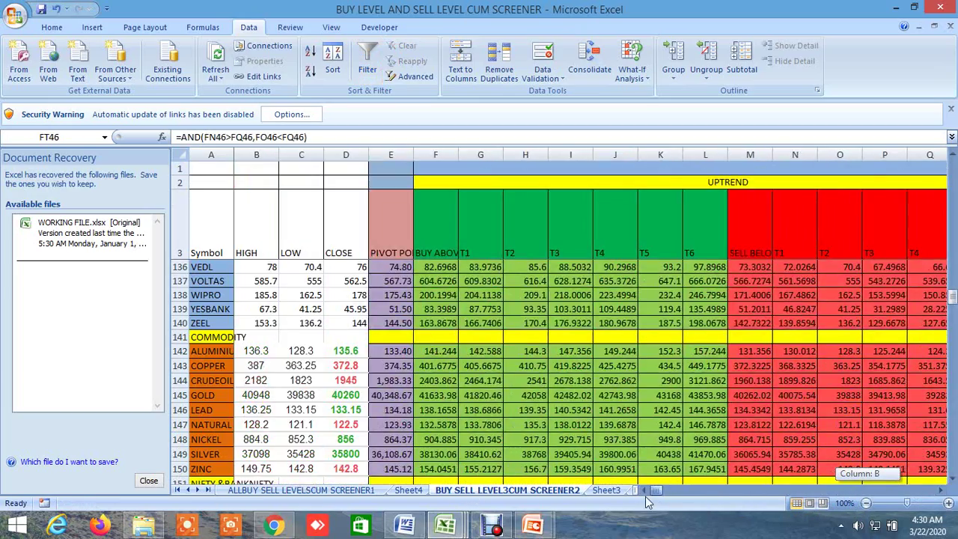
click(527, 187)
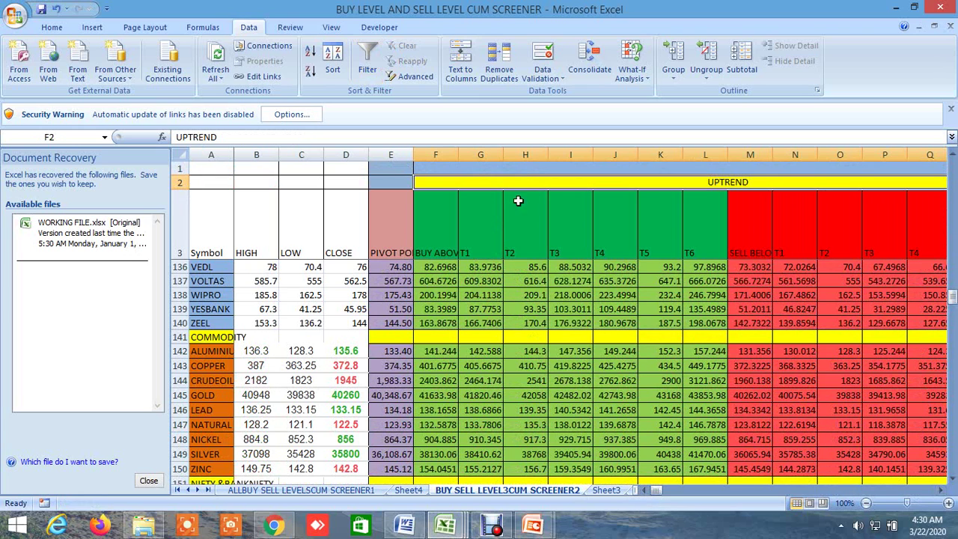
scroll(436, 274, up, 3)
click(443, 266)
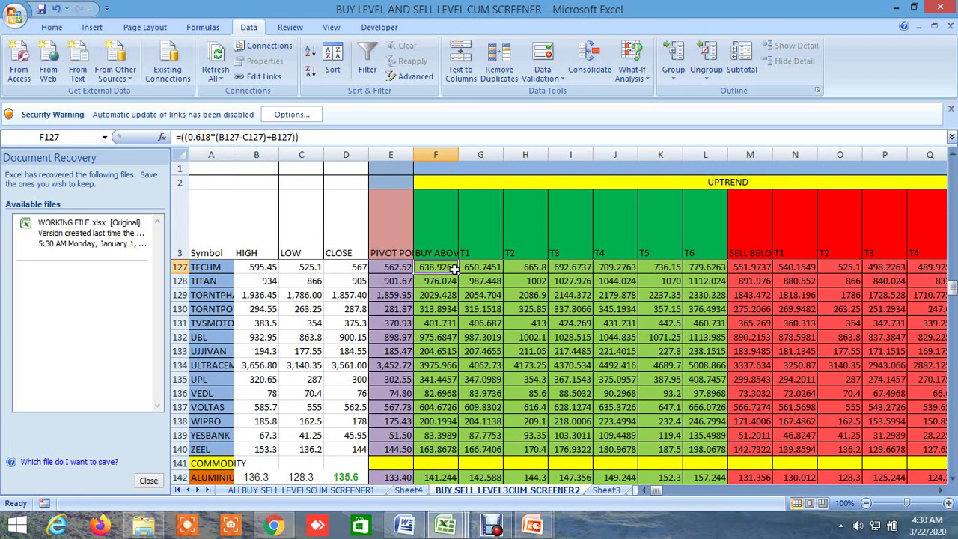
click(531, 187)
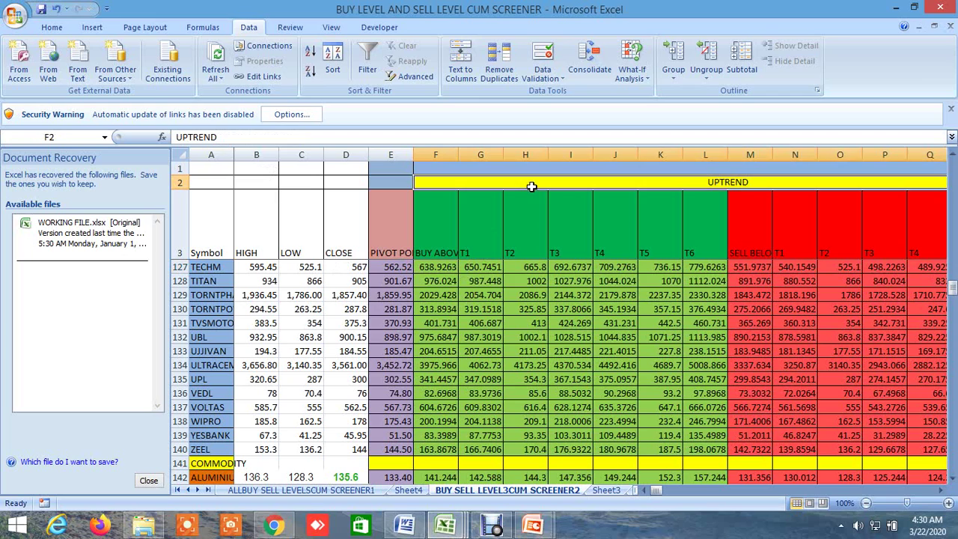
click(448, 269)
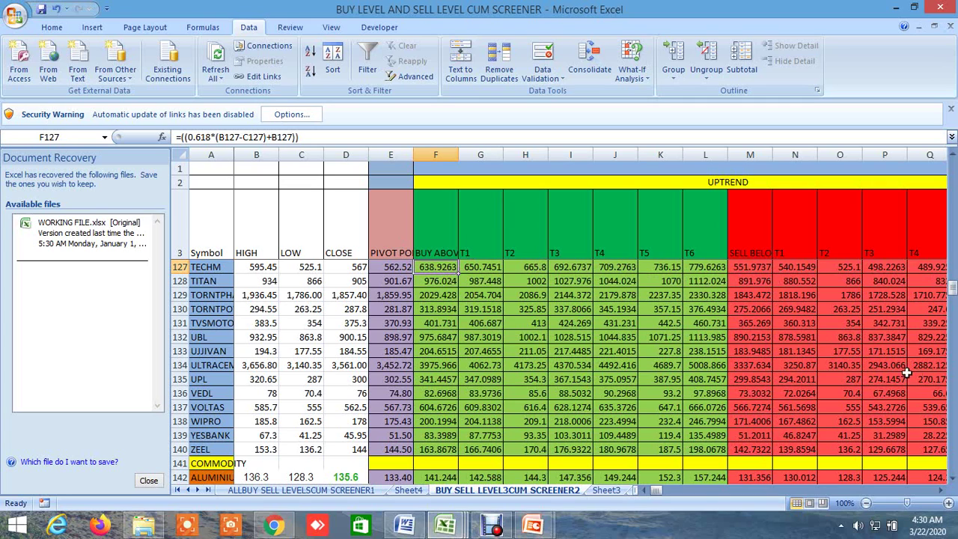
Step: Inspect TECHM's uptrend sell-below formula and view the downtrend buy and sell levels with their targets
drag(942, 491, 946, 493)
click(479, 267)
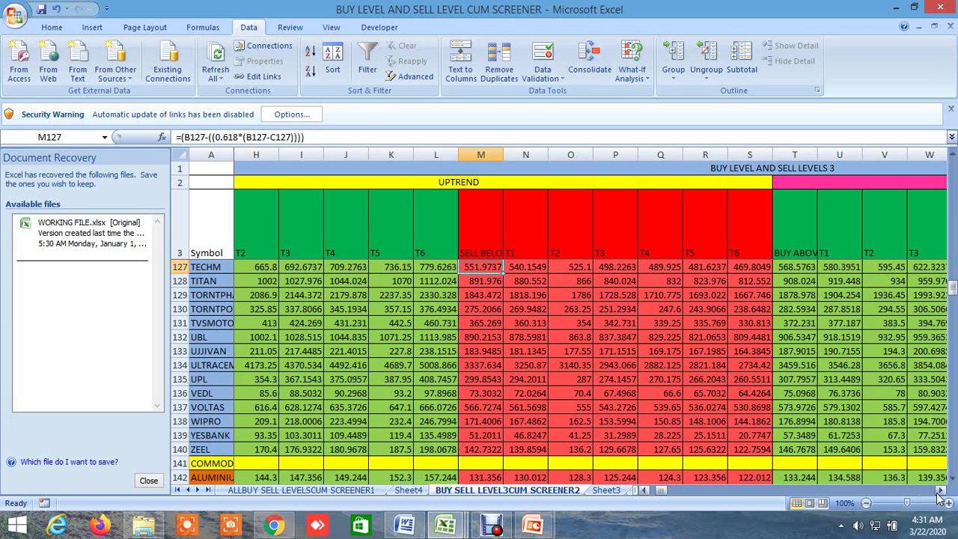
drag(941, 491, 941, 490)
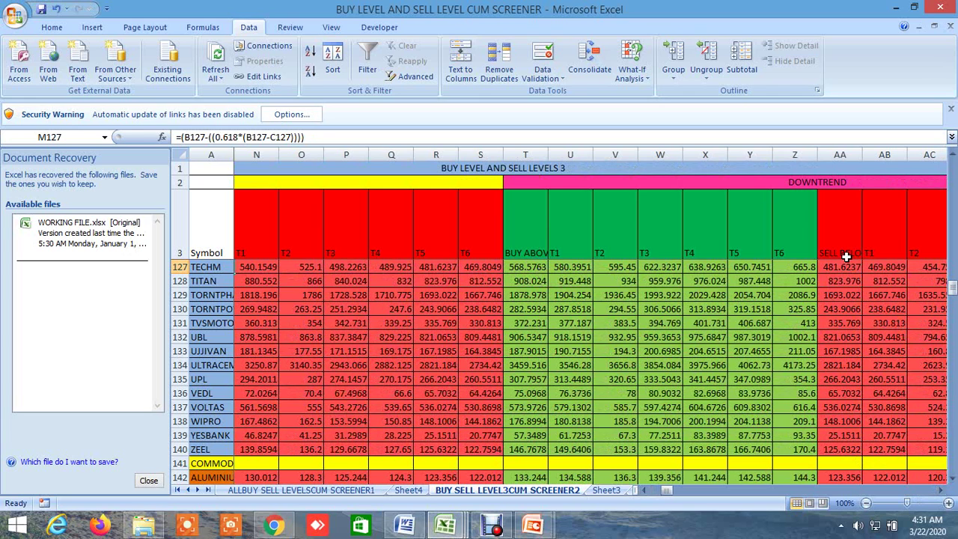
click(941, 491)
click(941, 491)
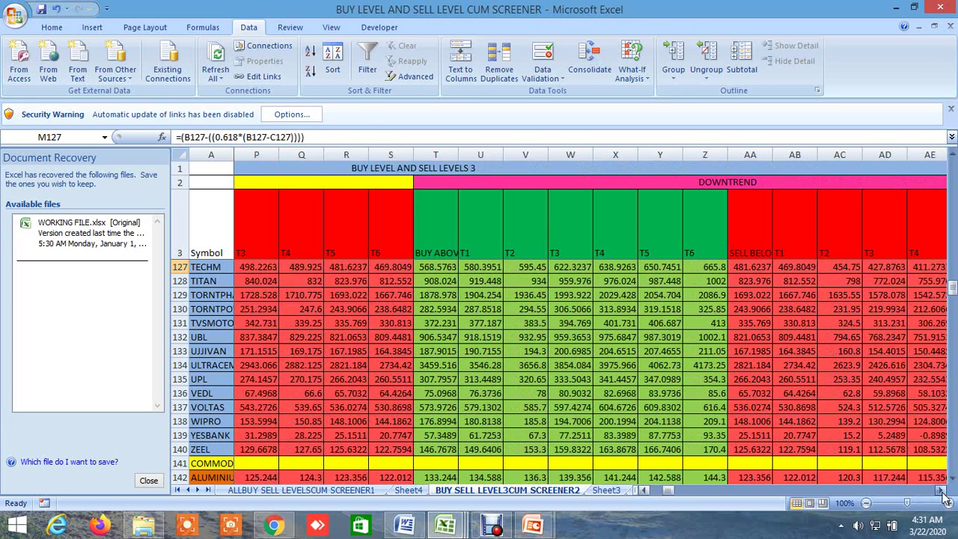
Step: Examine the stocks' LTP position in relation to the buy and sell levels for both uptrend and downtrend
drag(941, 491, 942, 491)
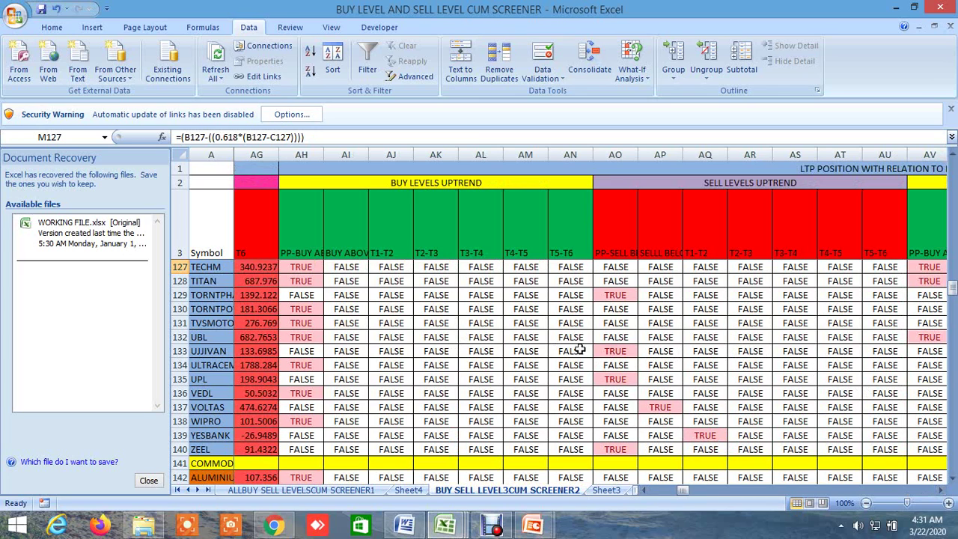
click(941, 490)
click(941, 490)
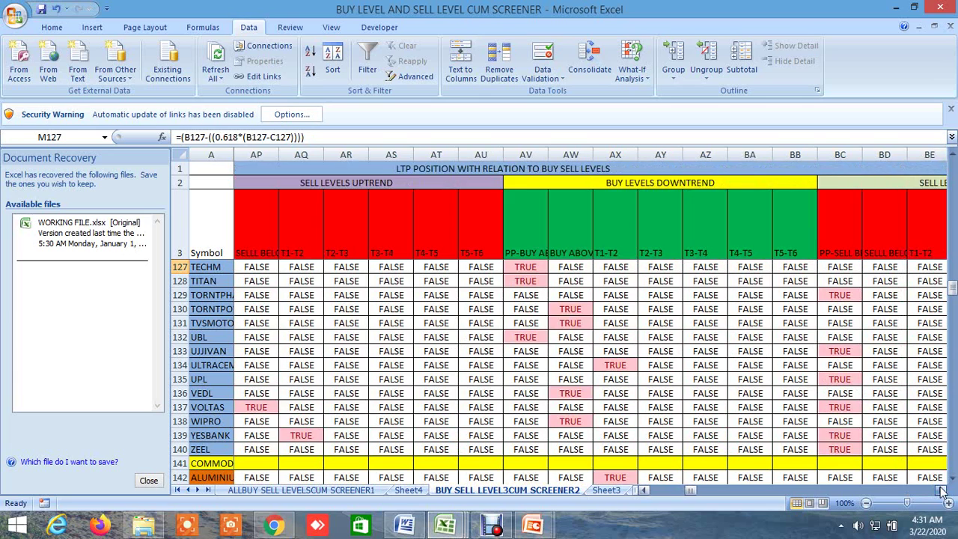
click(942, 490)
click(942, 490)
click(941, 490)
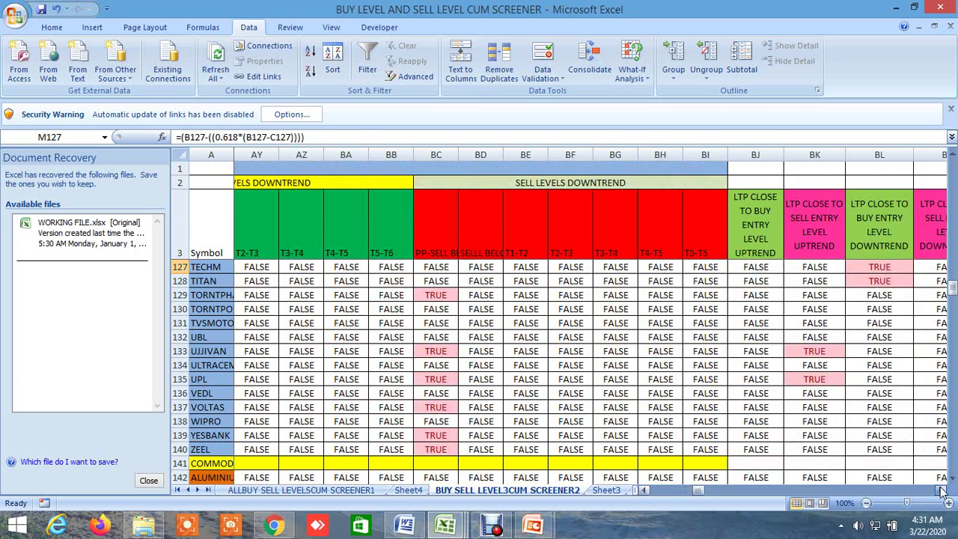
Step: Examine which stocks have LTP close to the buy or sell entry levels and their 5-30 MA cross signals
click(941, 490)
click(941, 490)
click(941, 490)
click(941, 490)
click(941, 490)
click(942, 490)
click(942, 490)
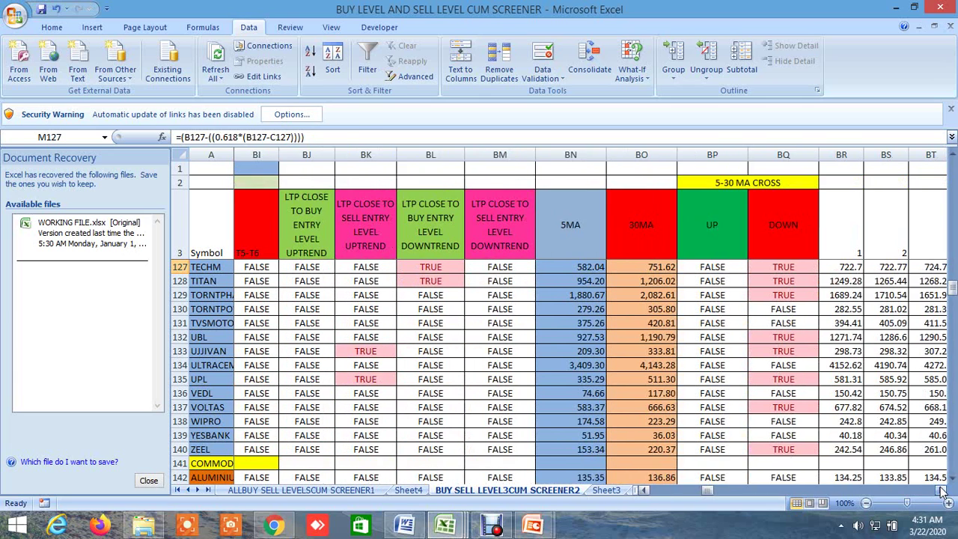
click(941, 490)
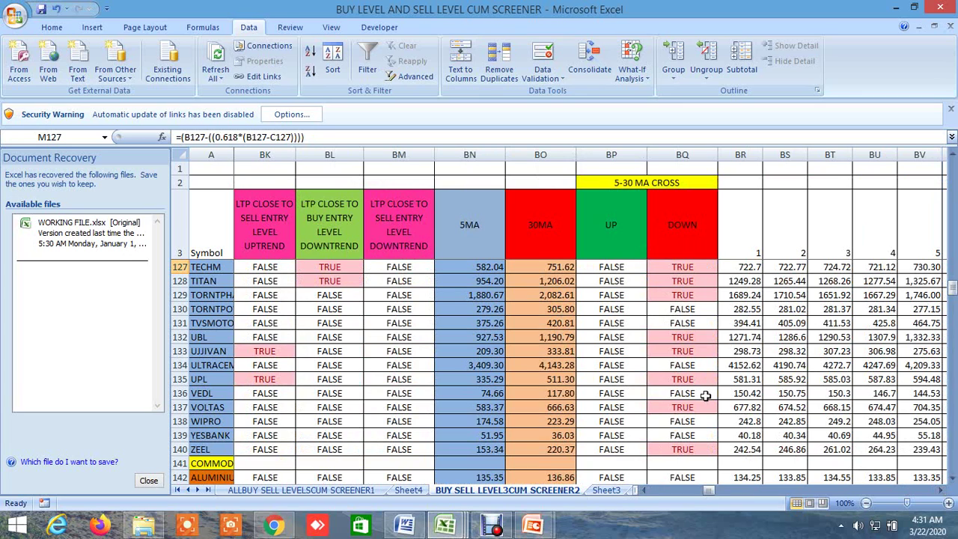
drag(712, 495, 641, 492)
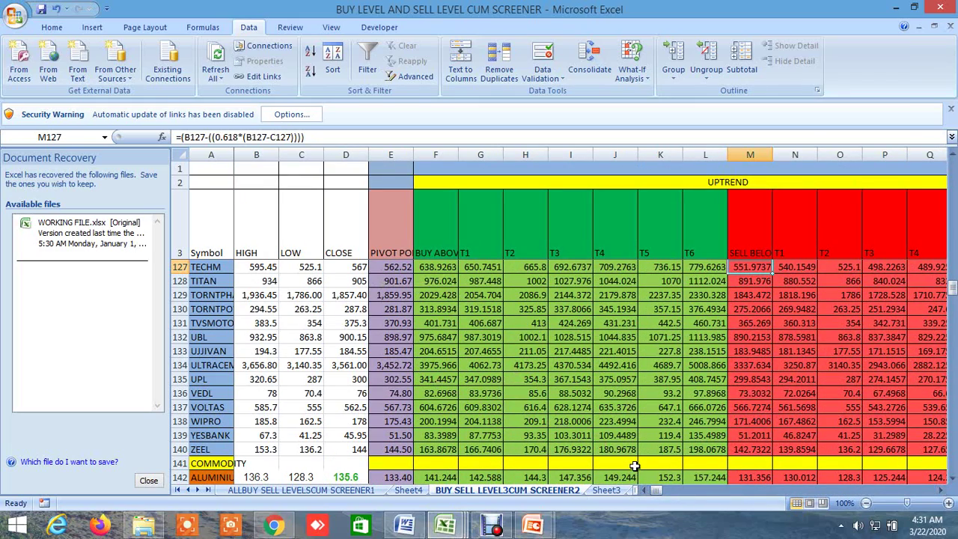
Step: Open the INSIDE THE BAR WITH NR7 sheet and view its deviation levels and the open, high, low and close prices by day
key(ctrl+Page_Down)
key(ctrl+Page_Down)
key(ctrl+Page_Down)
key(ctrl+Page_Down)
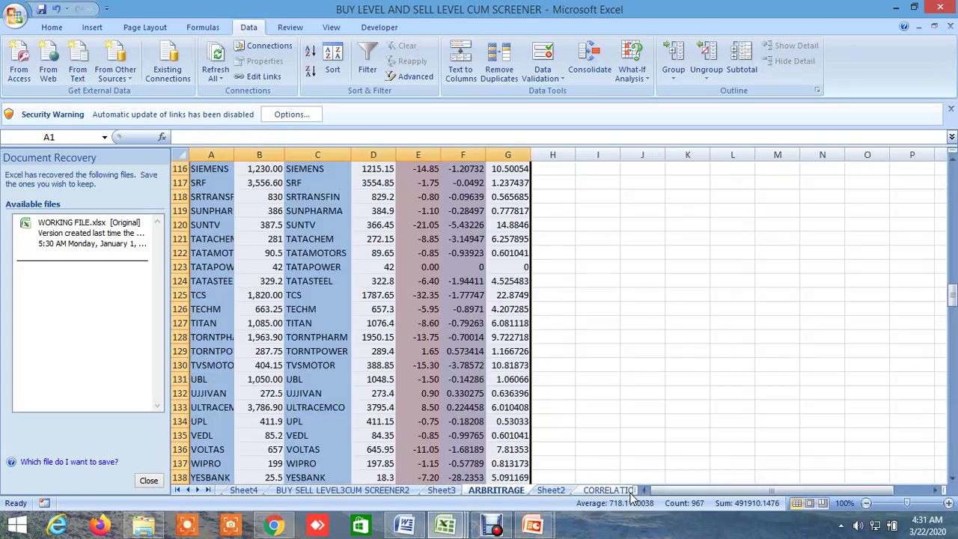
click(613, 491)
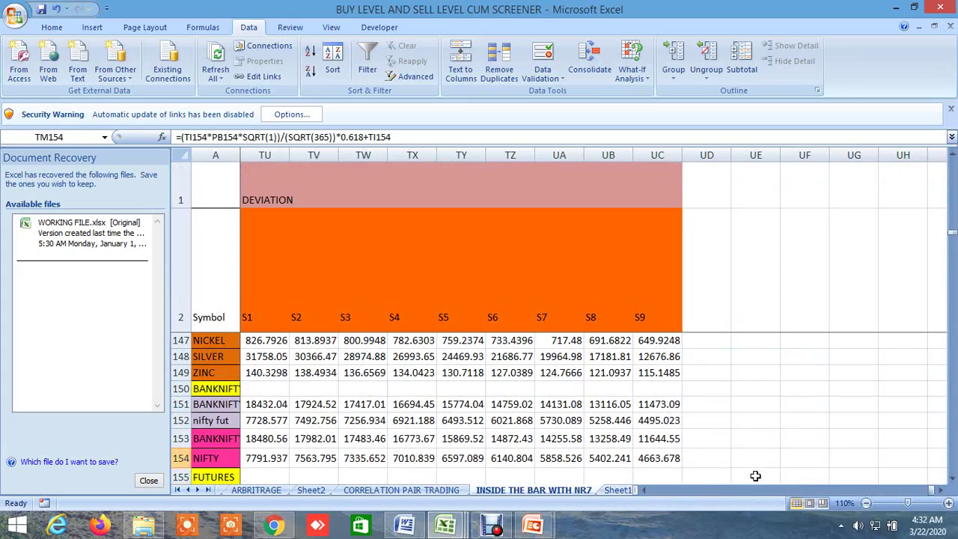
mouse_move(933, 496)
mouse_down()
mouse_move(802, 516)
mouse_move(649, 506)
mouse_move(763, 484)
mouse_move(938, 477)
mouse_up()
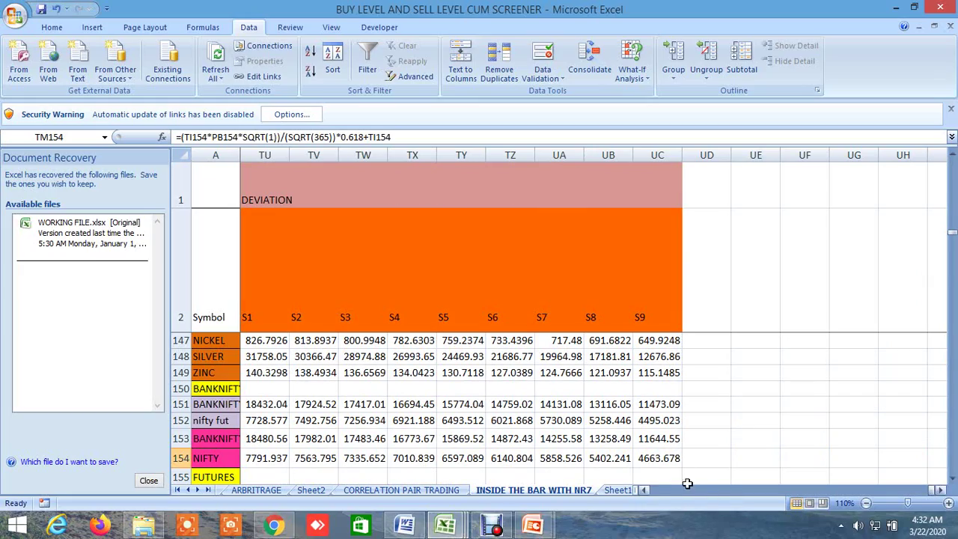
drag(933, 490, 645, 497)
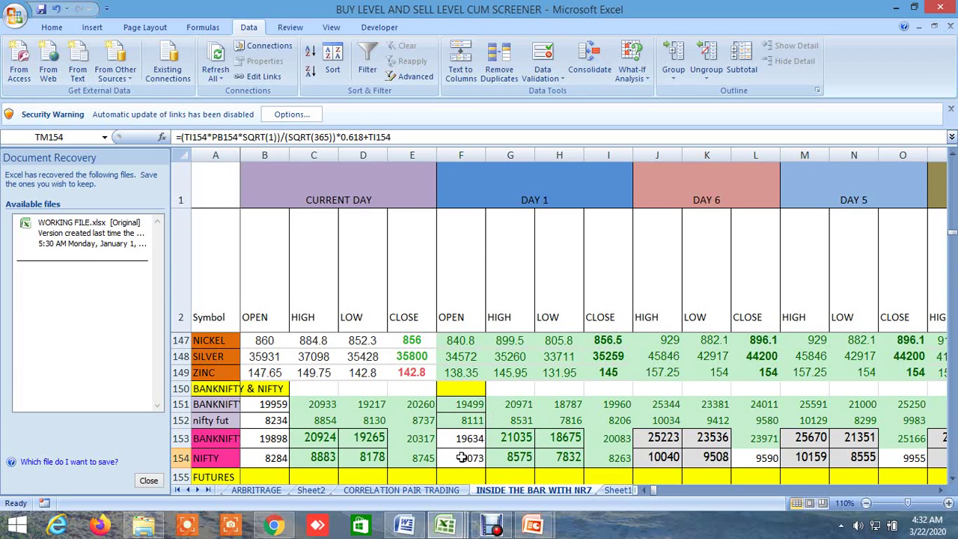
Step: Return to the ALLBUY SELL LEVELSCUM SCREENER1 sheet of the BUY LEVEL AND SELL LEVEL CUM SCREENER workbook
click(445, 525)
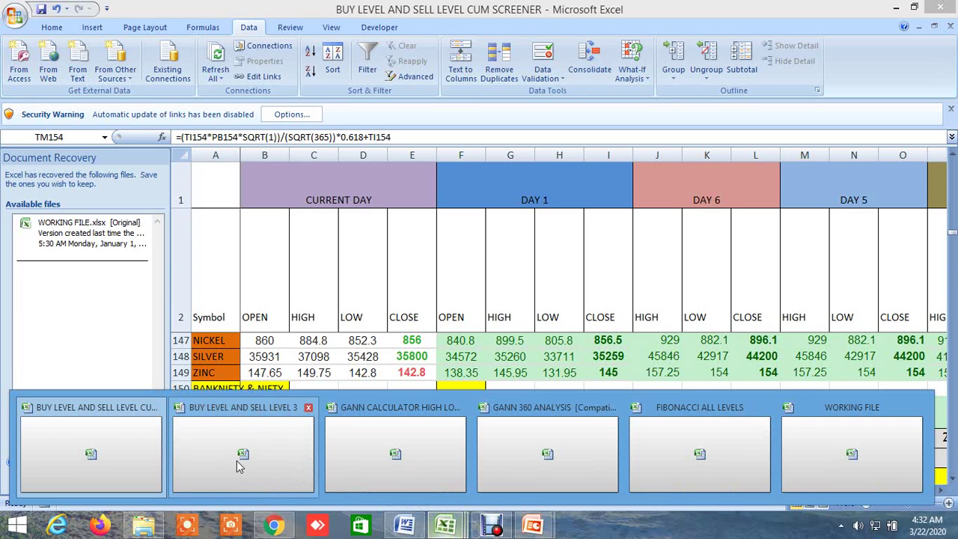
click(102, 464)
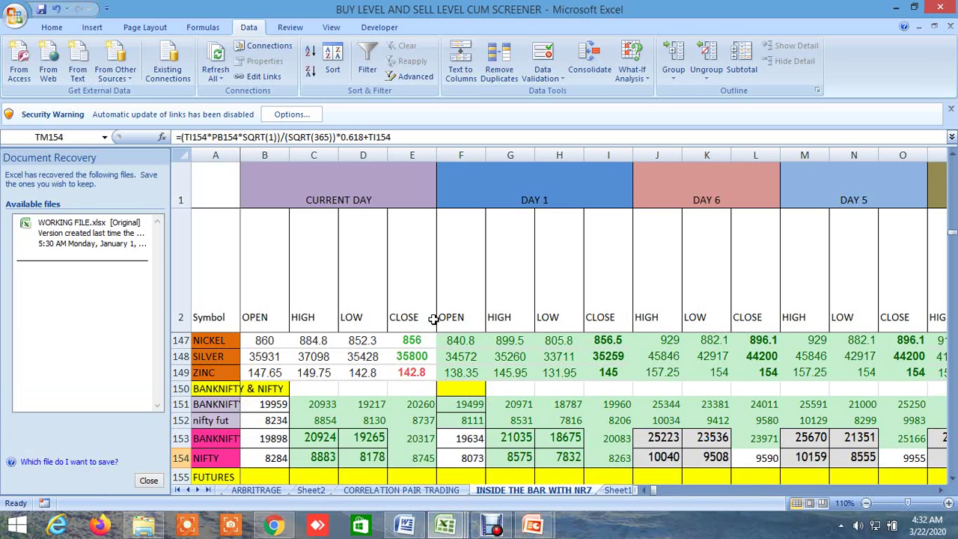
click(187, 490)
click(186, 490)
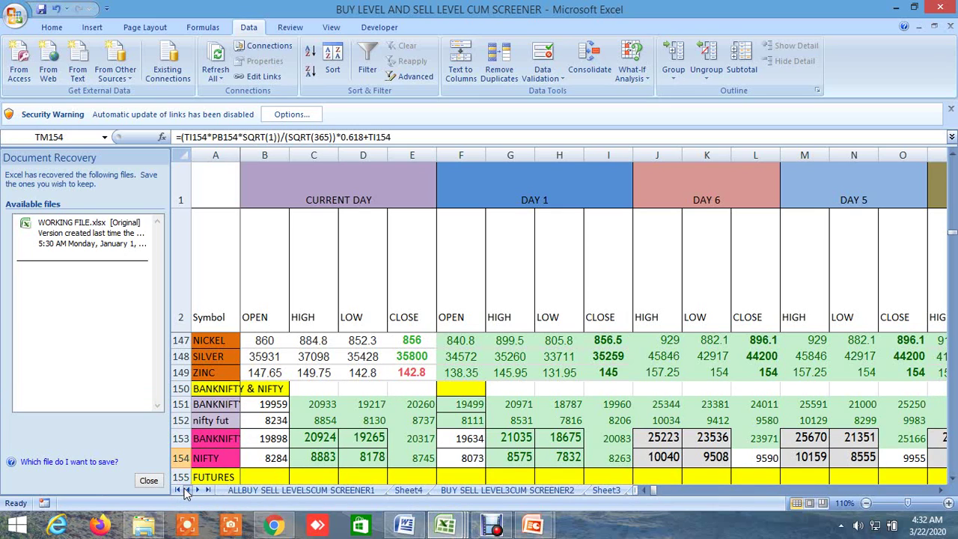
click(232, 490)
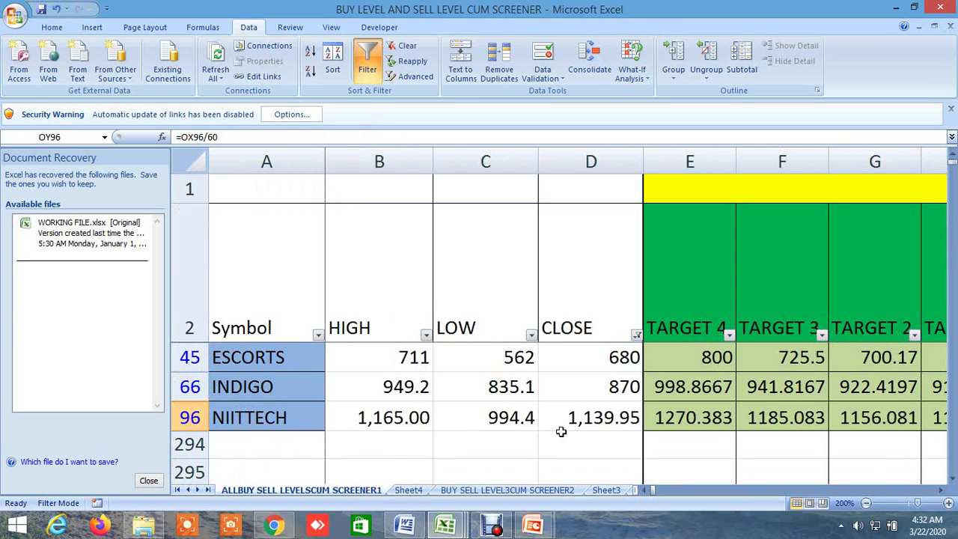
Step: Examine the filtered stocks' buy-above levels and their buy and sell targets under BUY LEVEL AND SELL LEVELS 1
click(942, 490)
click(942, 491)
click(942, 491)
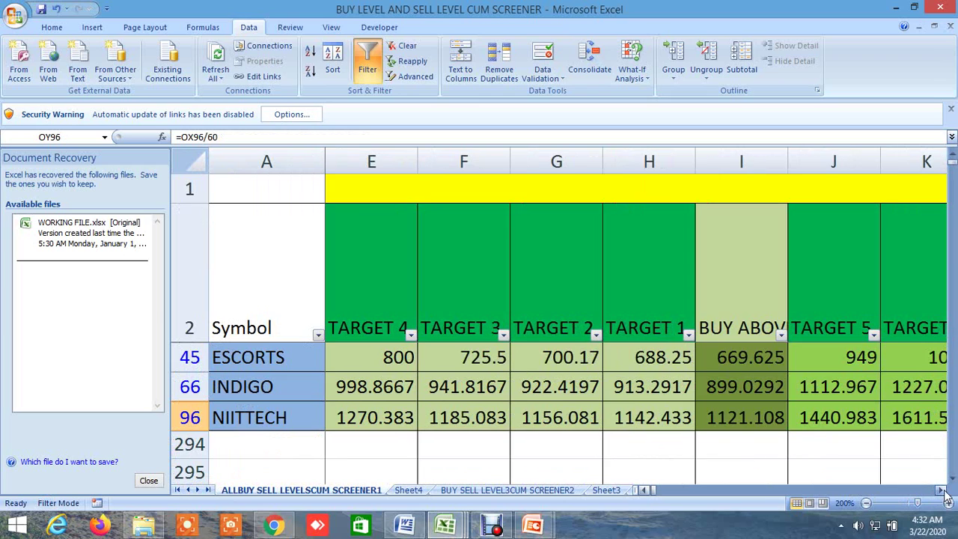
click(942, 491)
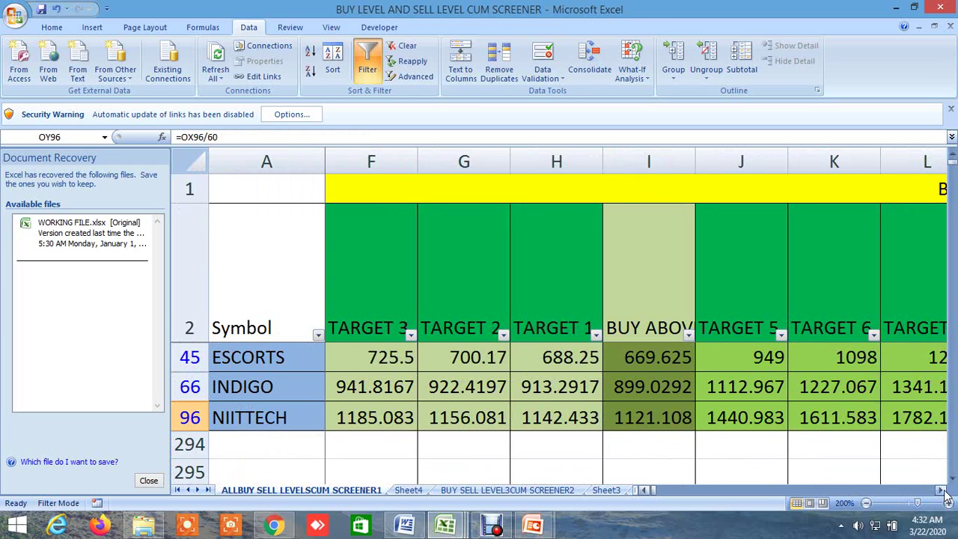
click(942, 491)
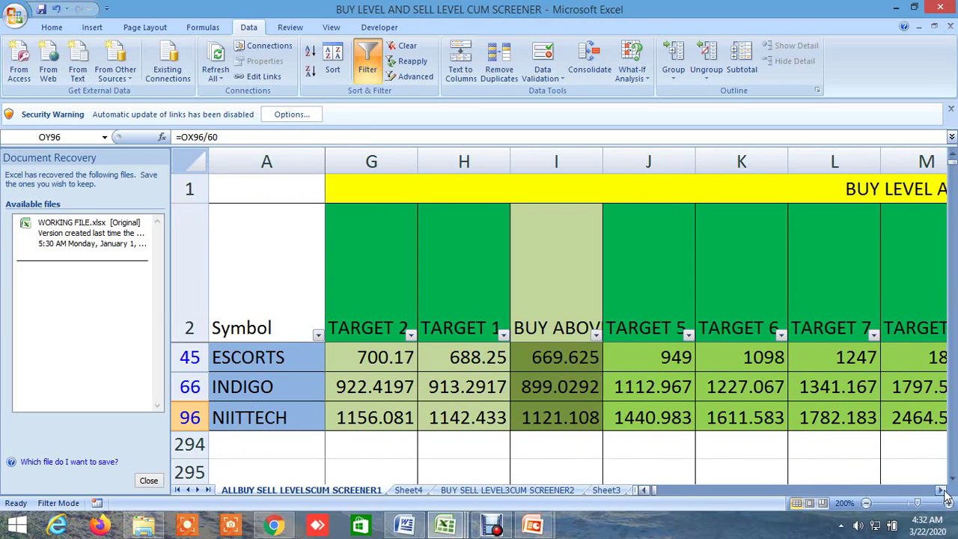
click(942, 491)
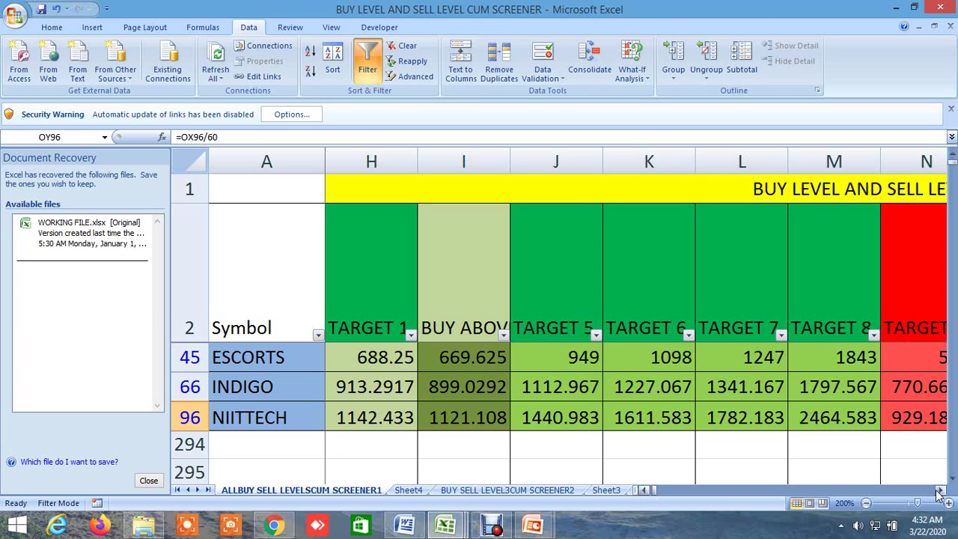
click(942, 491)
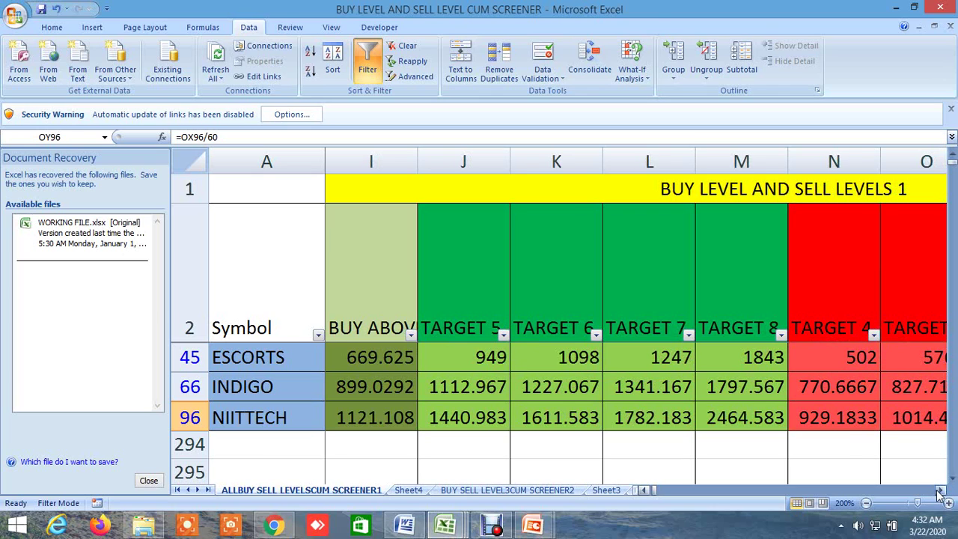
click(940, 491)
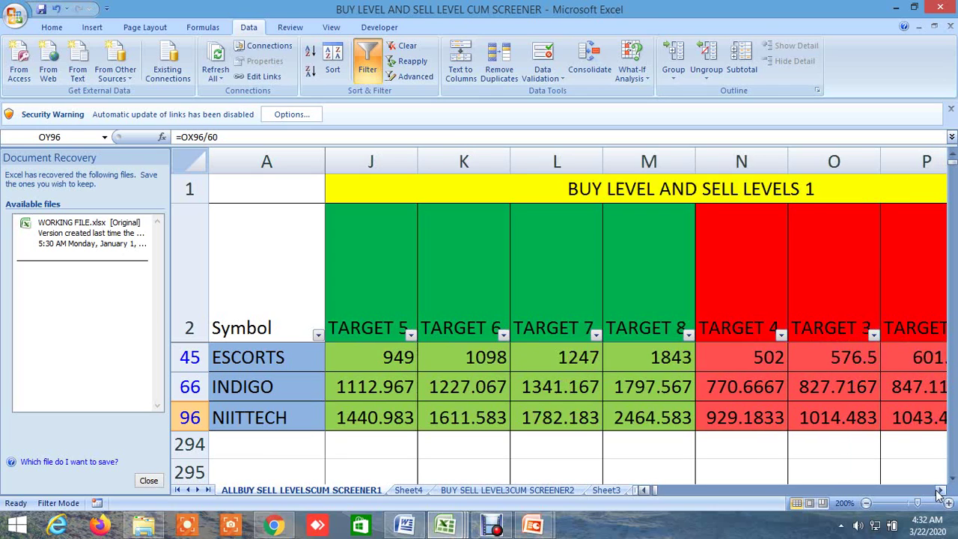
click(643, 489)
click(644, 489)
click(643, 489)
click(644, 489)
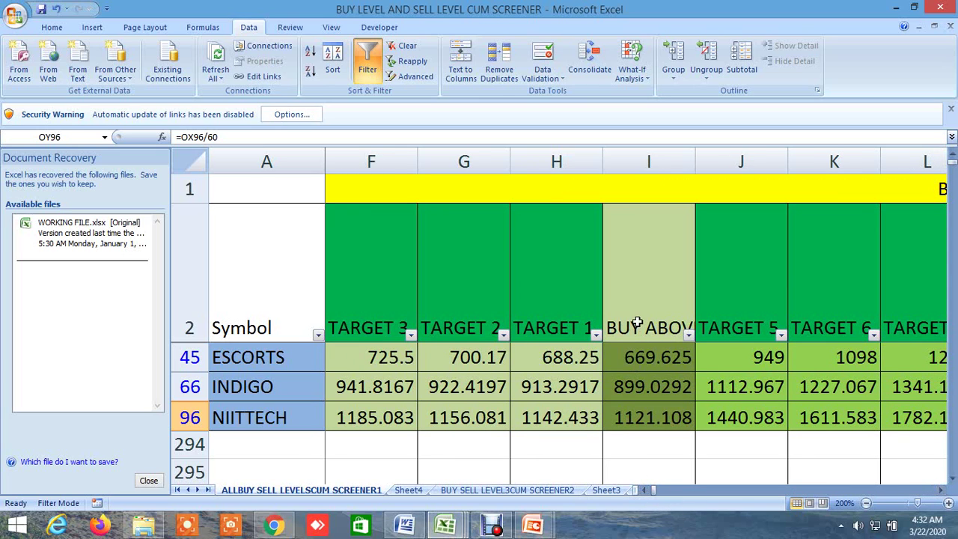
Step: Review the BUY ABOVE, TARGET 1 and TARGET 5 columns, then the Sell below levels and sell targets of the filtered stocks
click(649, 294)
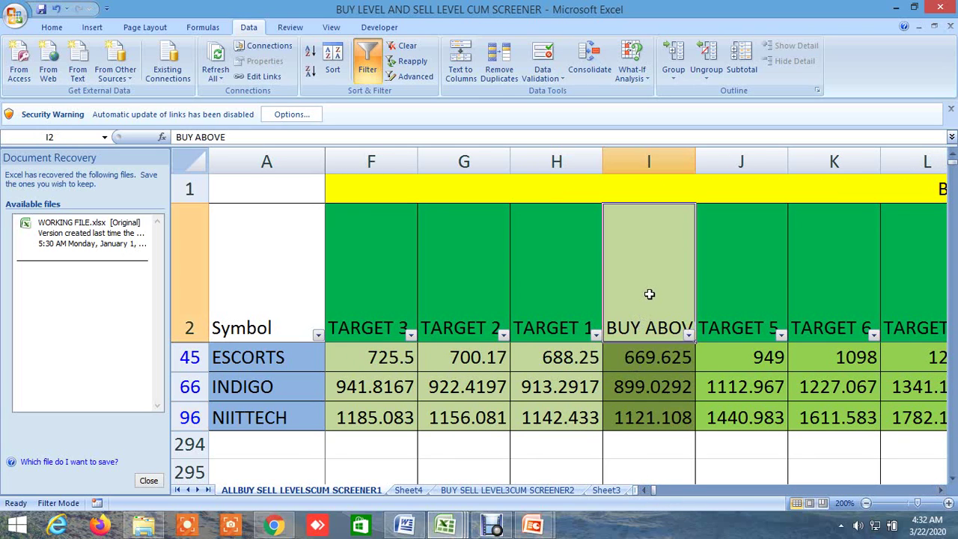
click(553, 293)
click(644, 489)
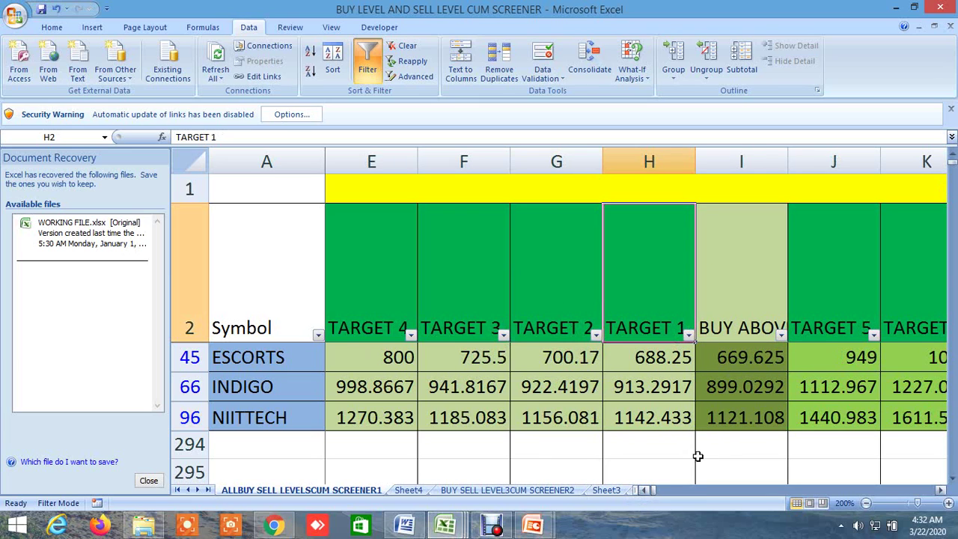
click(823, 307)
click(940, 490)
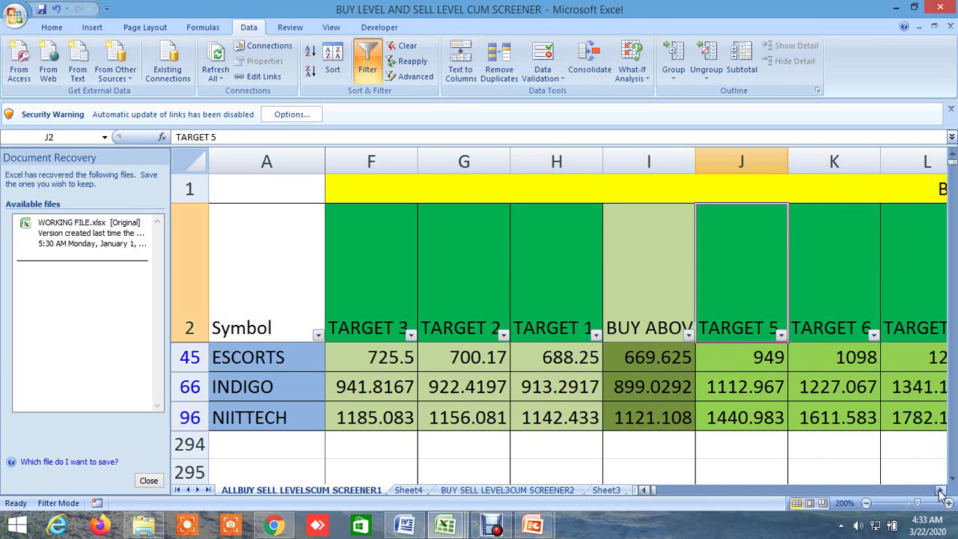
drag(941, 489, 940, 489)
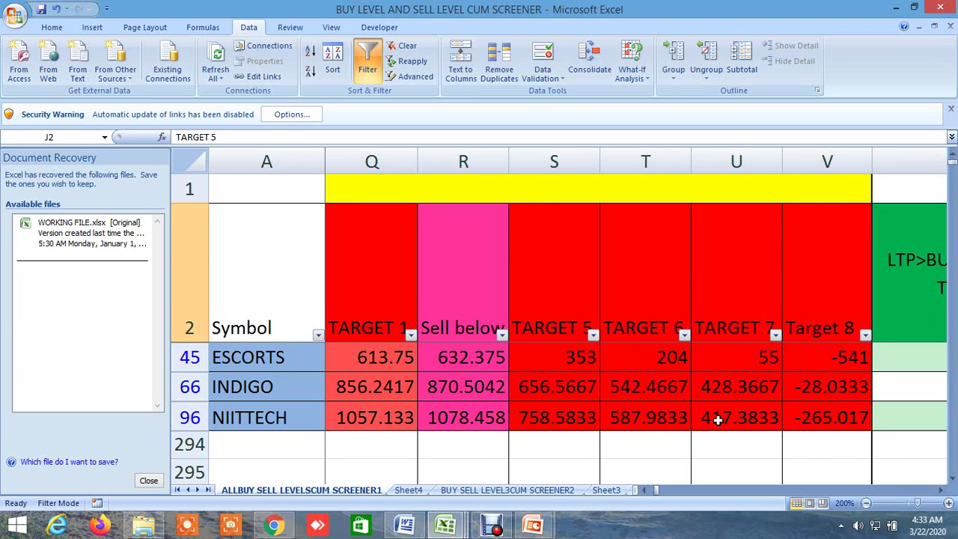
Step: Check the TRUE/FALSE columns comparing each filtered stock's LTP with its buy and sell levels and targets
click(941, 492)
click(941, 492)
click(942, 492)
click(941, 492)
click(941, 492)
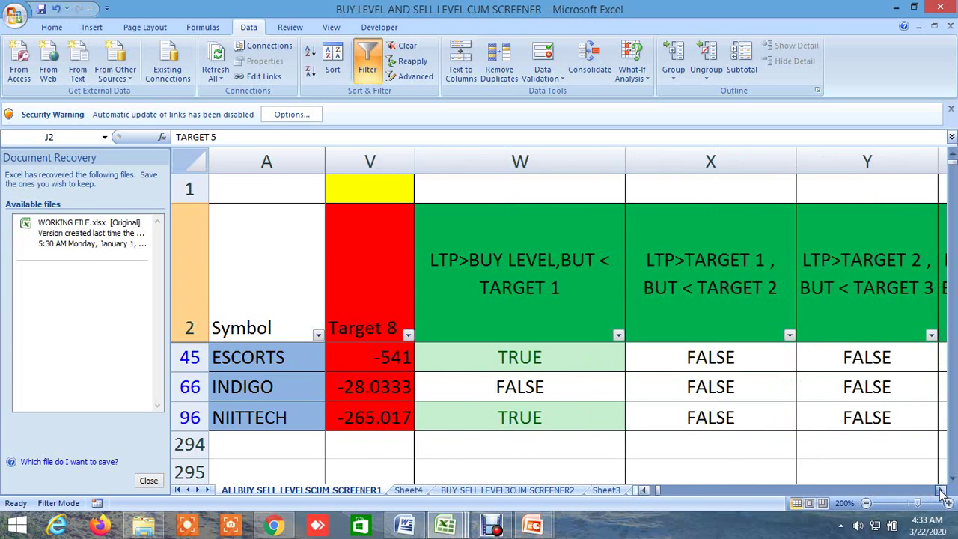
click(941, 492)
click(941, 492)
click(942, 492)
click(941, 493)
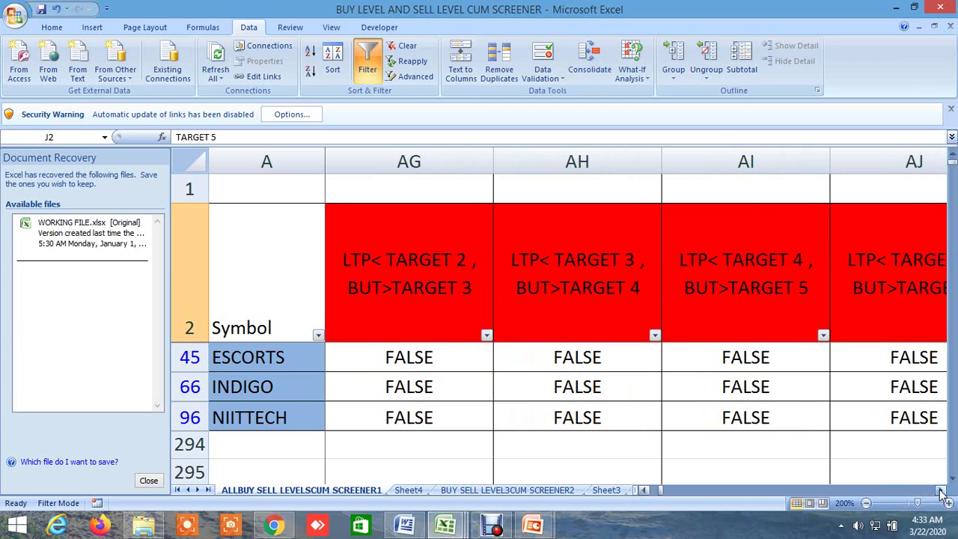
click(941, 492)
click(941, 492)
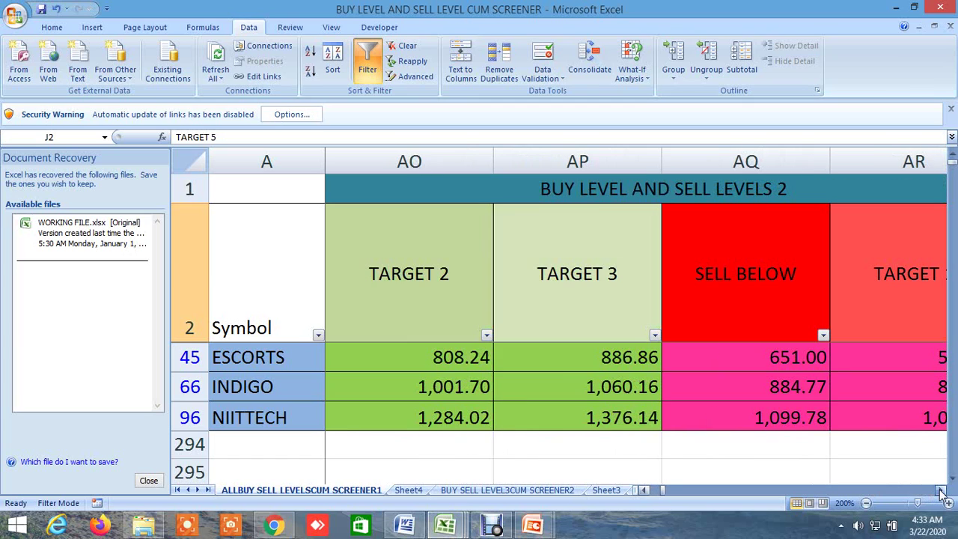
Step: Examine the BUY ABOVE, SELL BELOW and target columns under BUY LEVEL AND SELL LEVELS 2 for the filtered stocks
click(644, 492)
click(645, 491)
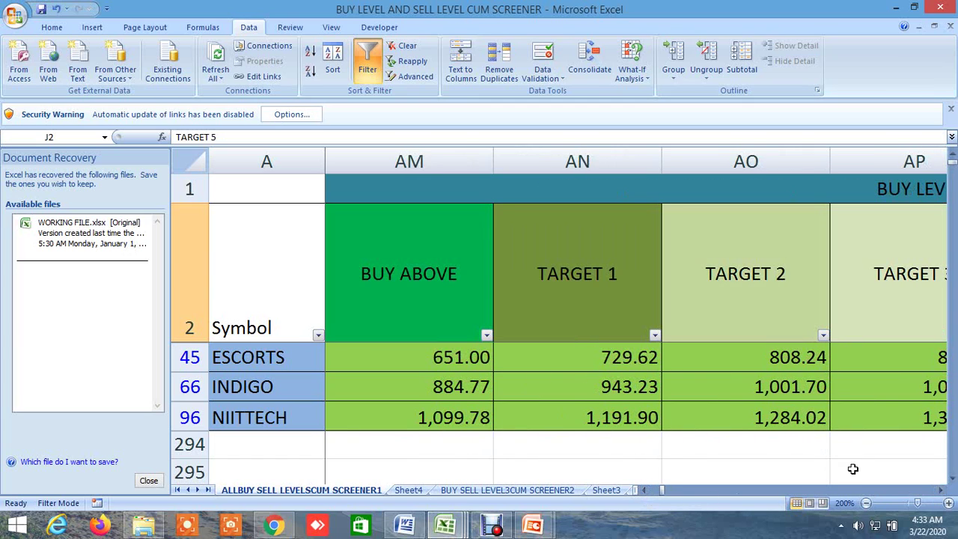
click(940, 491)
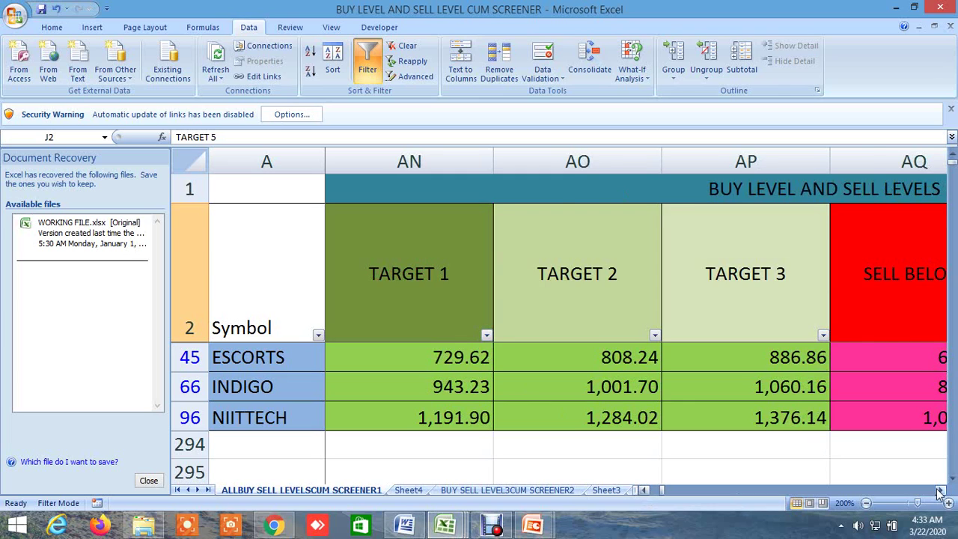
click(940, 491)
click(940, 491)
click(940, 491)
click(940, 491)
click(940, 491)
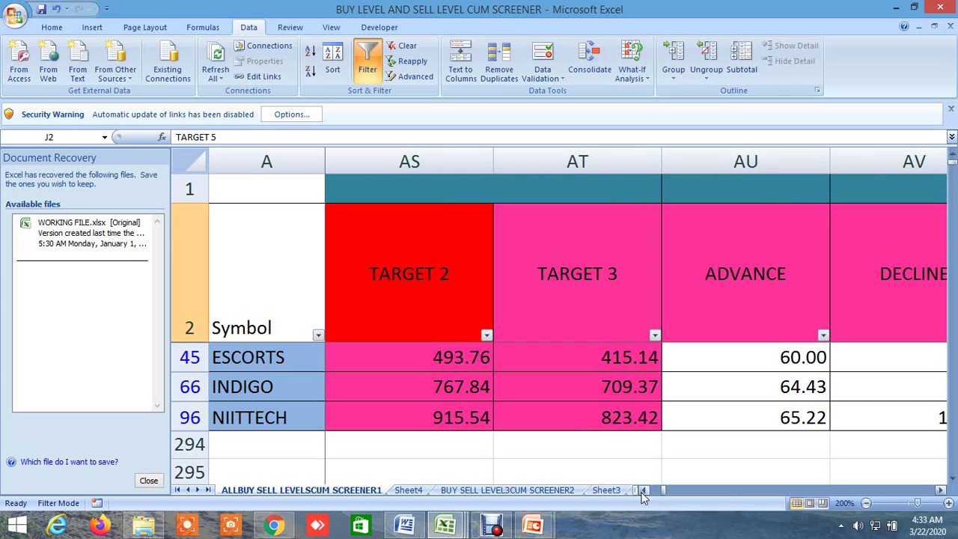
drag(642, 492, 641, 491)
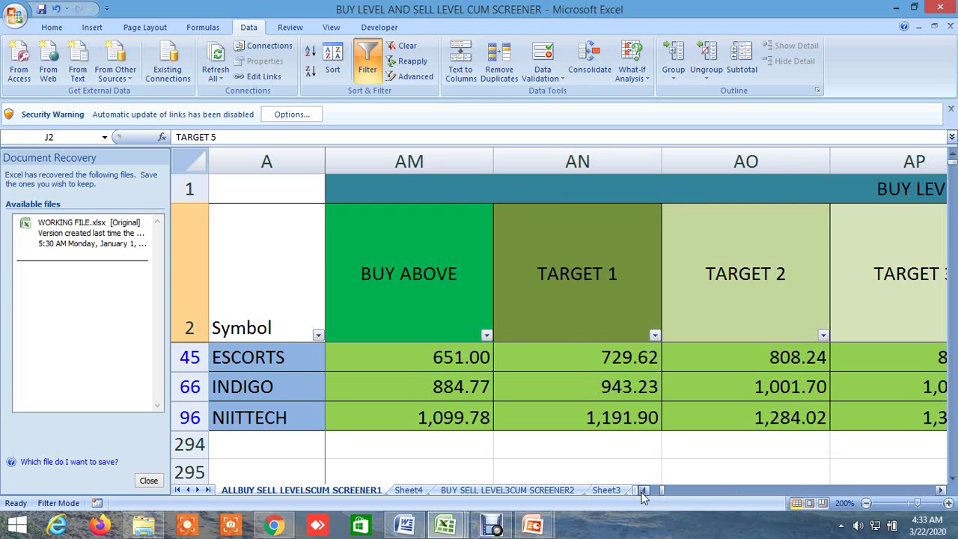
Step: Inspect the formulas behind NIITTECH's BUY ABOVE, SELL BELOW and both TARGET 1 values in BUY LEVEL AND SELL LEVELS 2
click(435, 416)
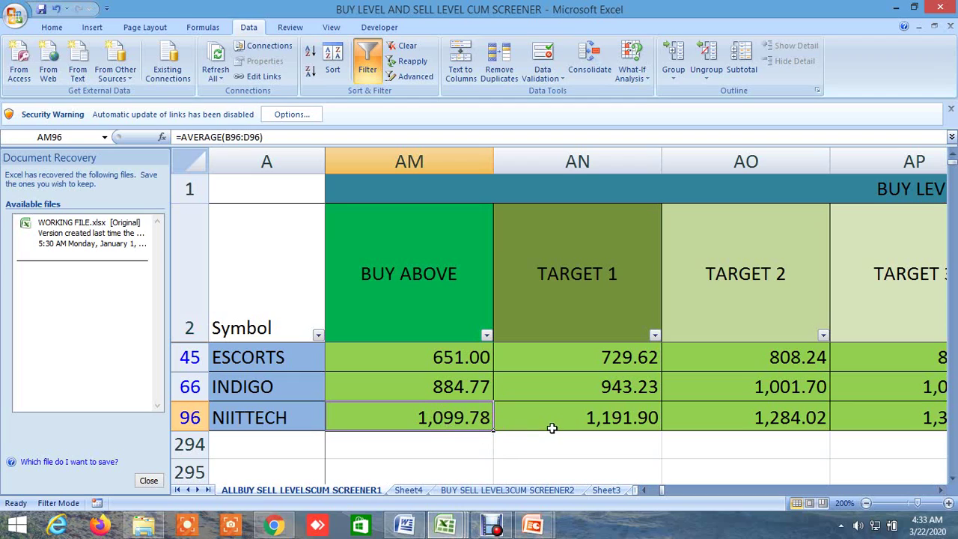
click(622, 420)
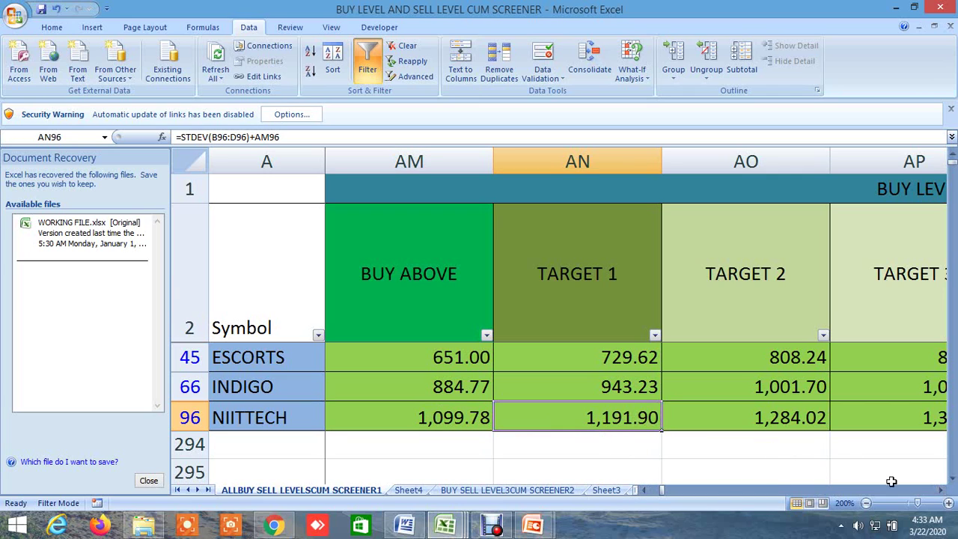
click(941, 491)
double_click(942, 490)
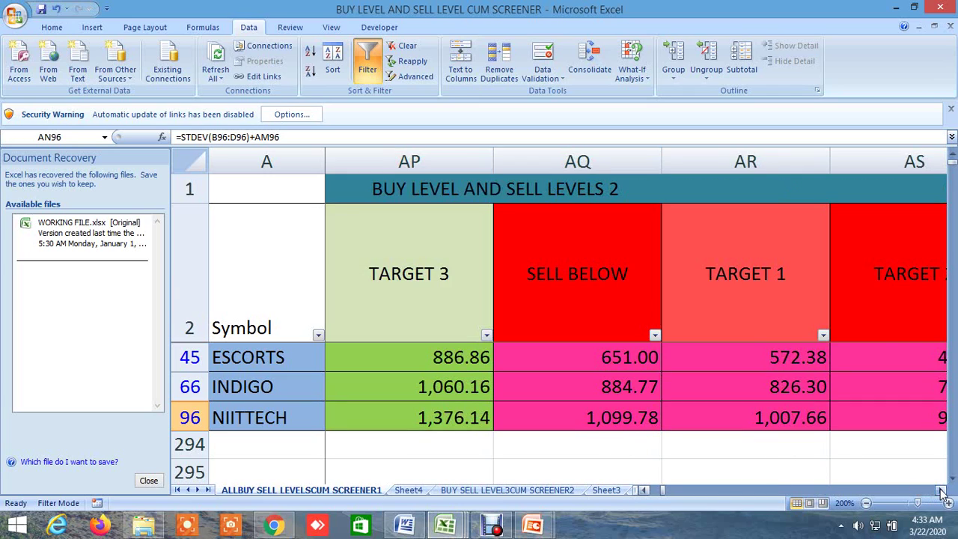
click(612, 419)
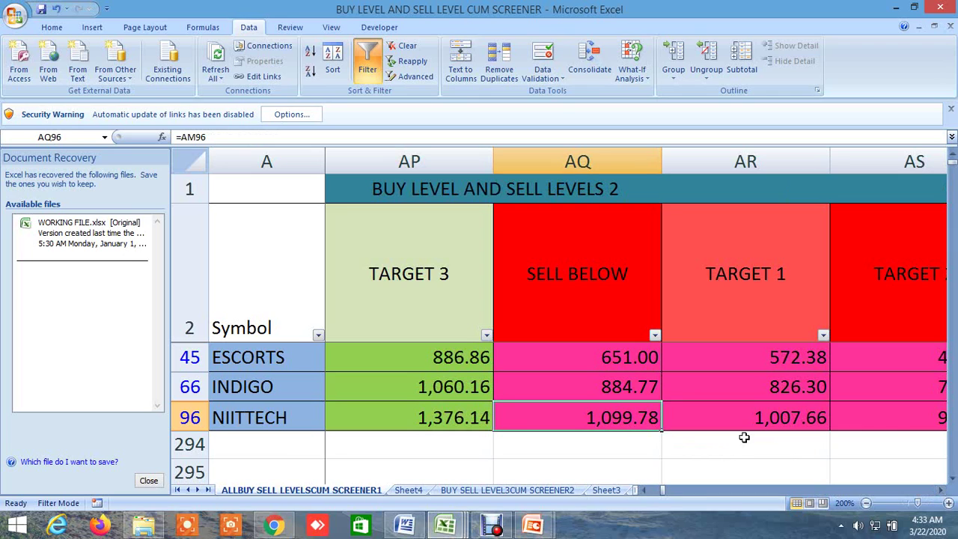
click(765, 419)
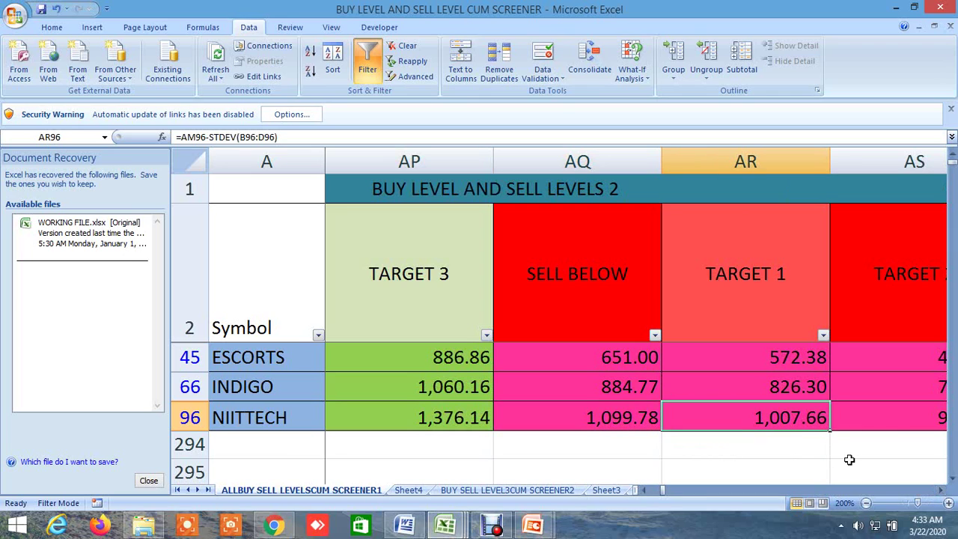
click(849, 460)
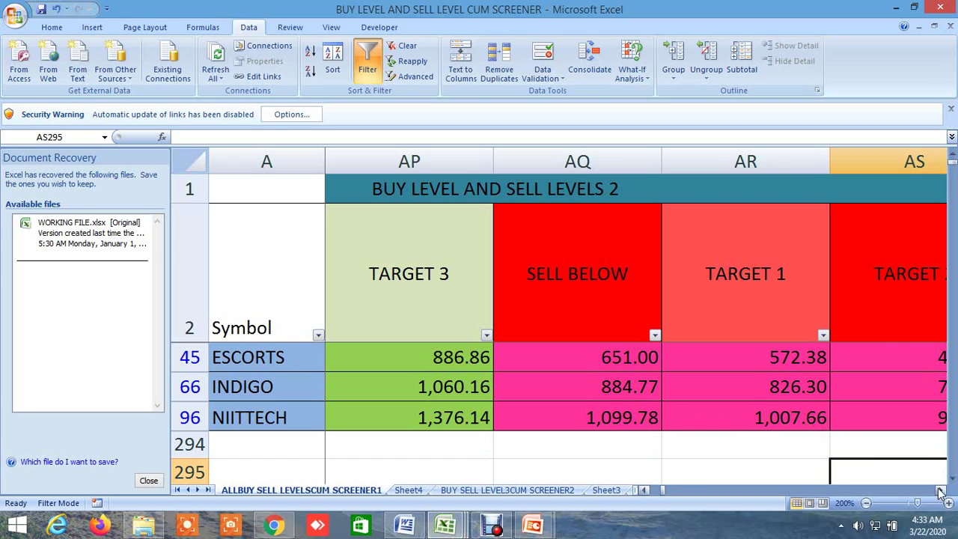
Step: View the resistance levels from R1 and the support levels from S1 under BUY LEVEL AND SELL LEVELS 3
drag(940, 490, 942, 490)
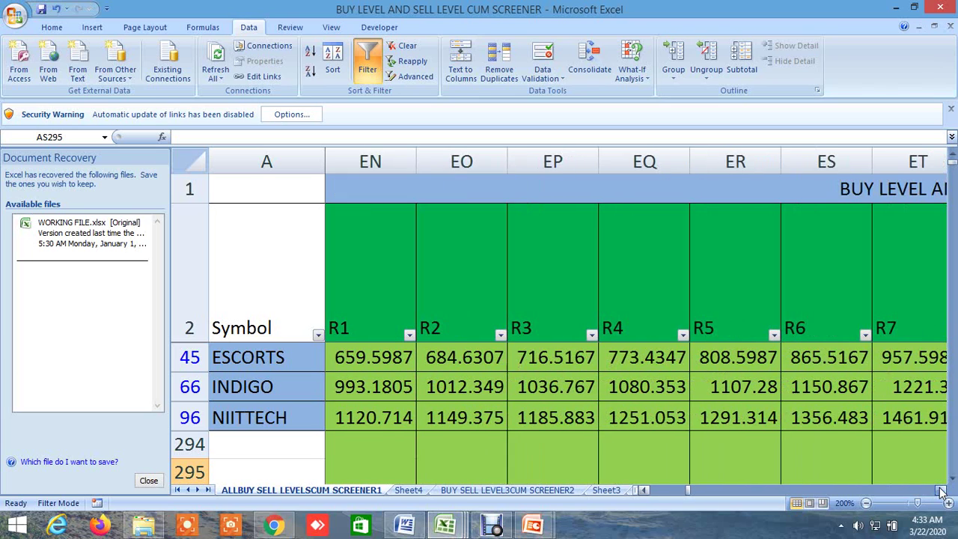
click(371, 294)
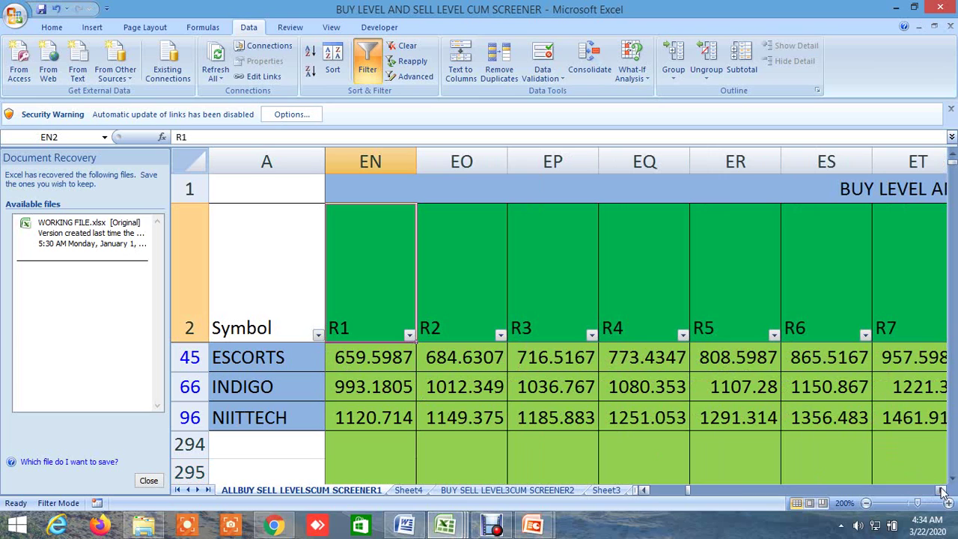
drag(941, 490, 941, 490)
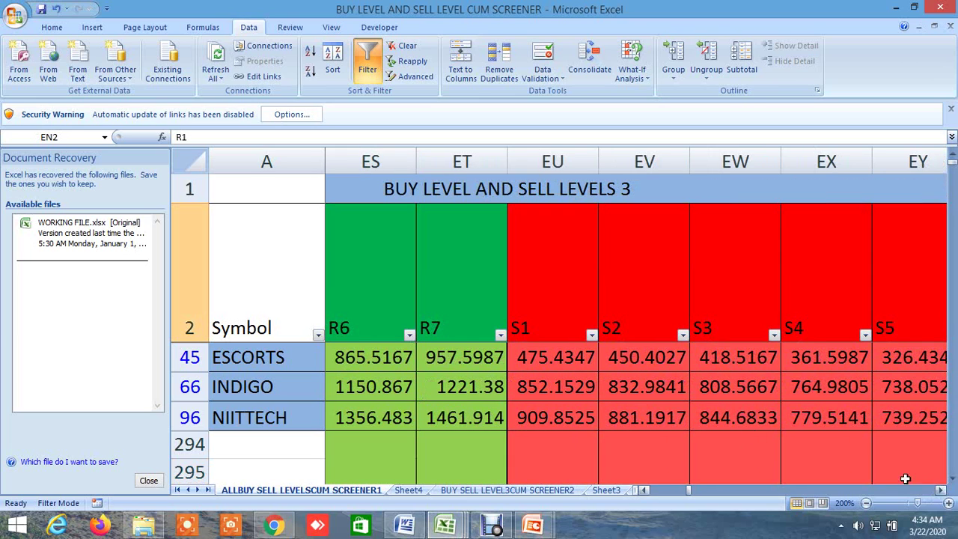
click(557, 293)
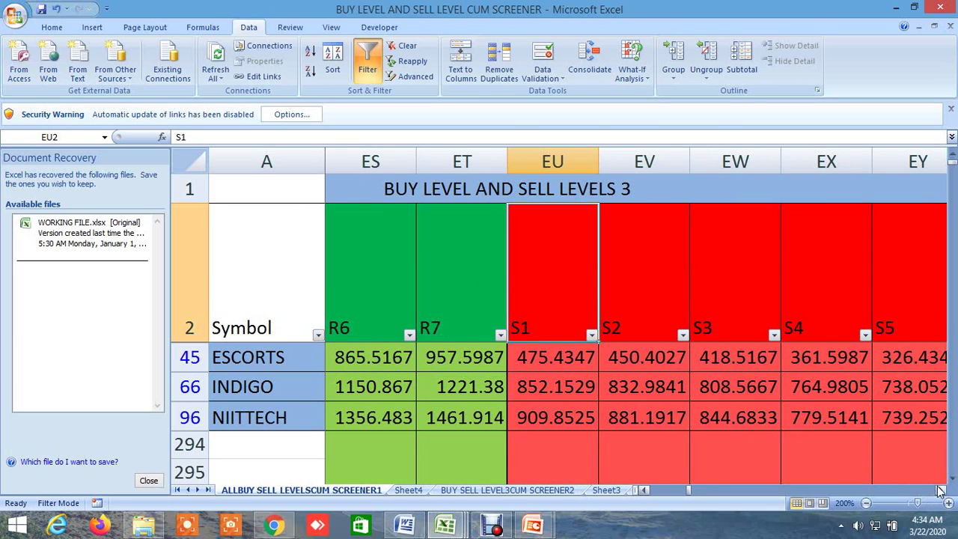
Step: Examine the GANN ANGLES resistance levels from 12.5 to 360 degrees for ESCORTS, INDIGO and NIITTECH
drag(941, 490, 942, 491)
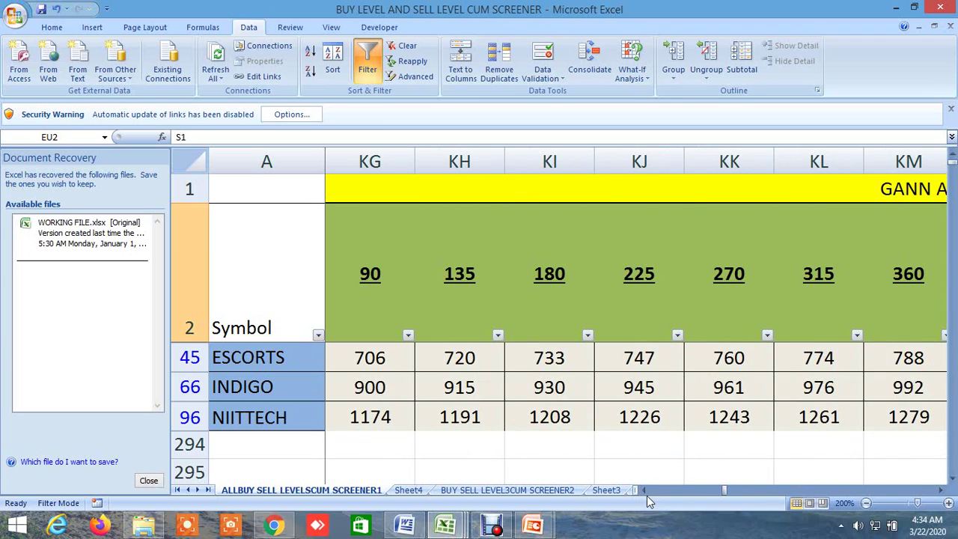
drag(642, 493, 642, 492)
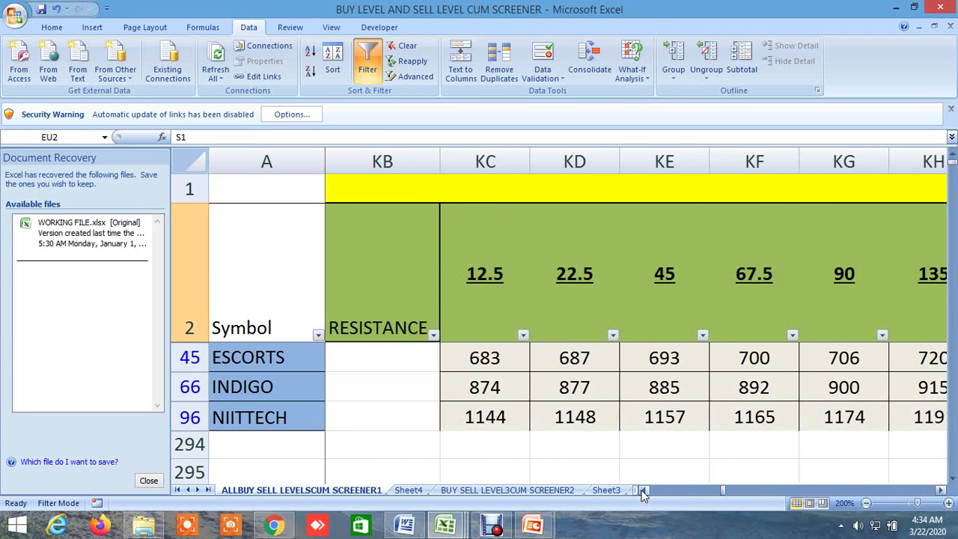
click(387, 298)
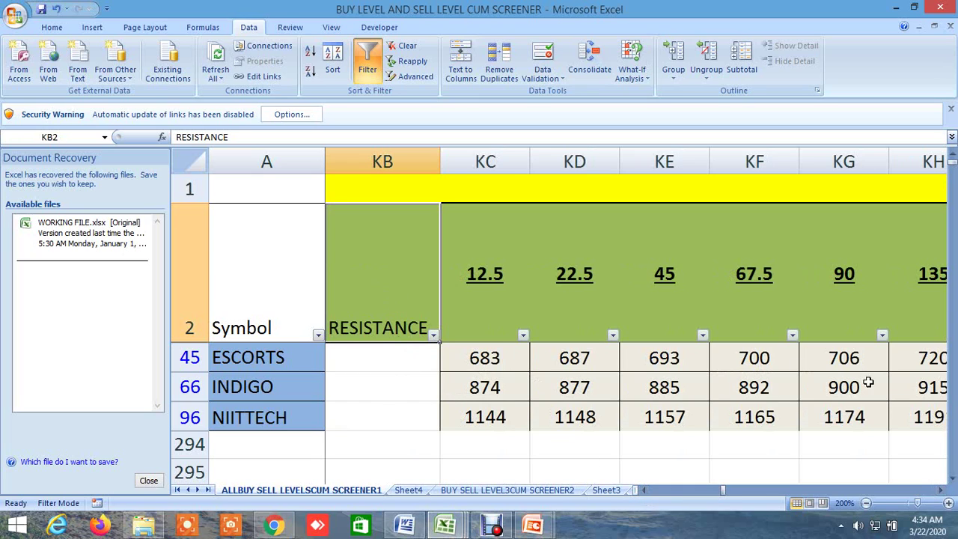
click(942, 492)
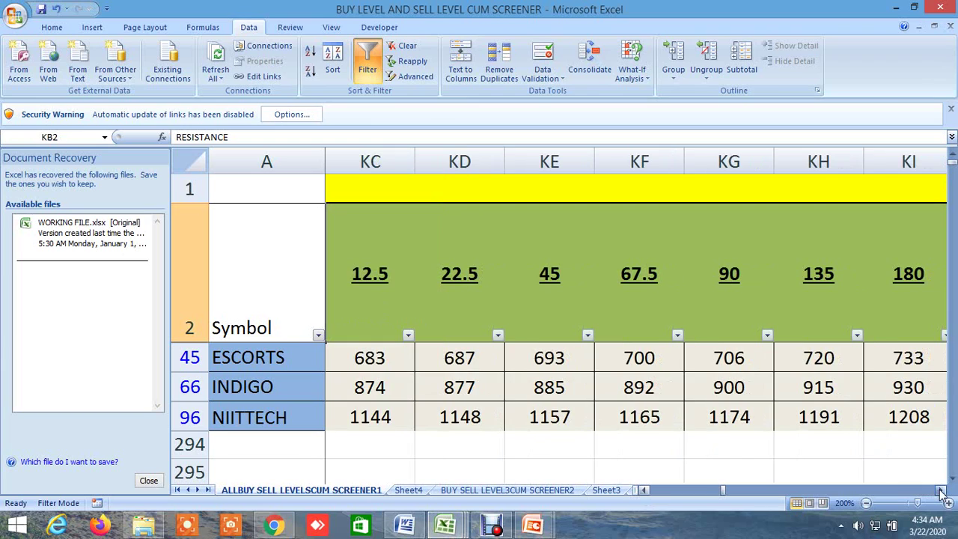
click(643, 489)
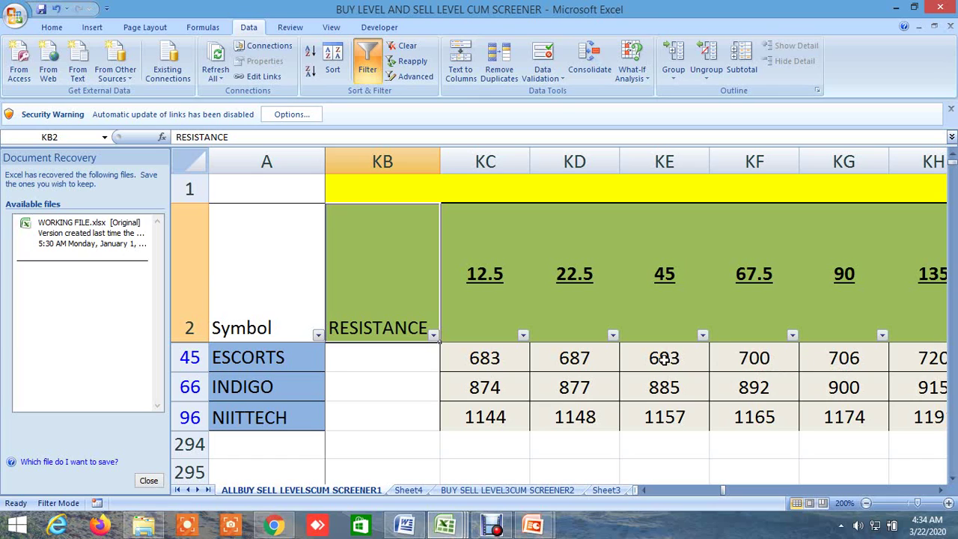
Step: Examine the GANN ANGLES support levels from 12.5 to 360 degrees for the filtered stocks
click(941, 490)
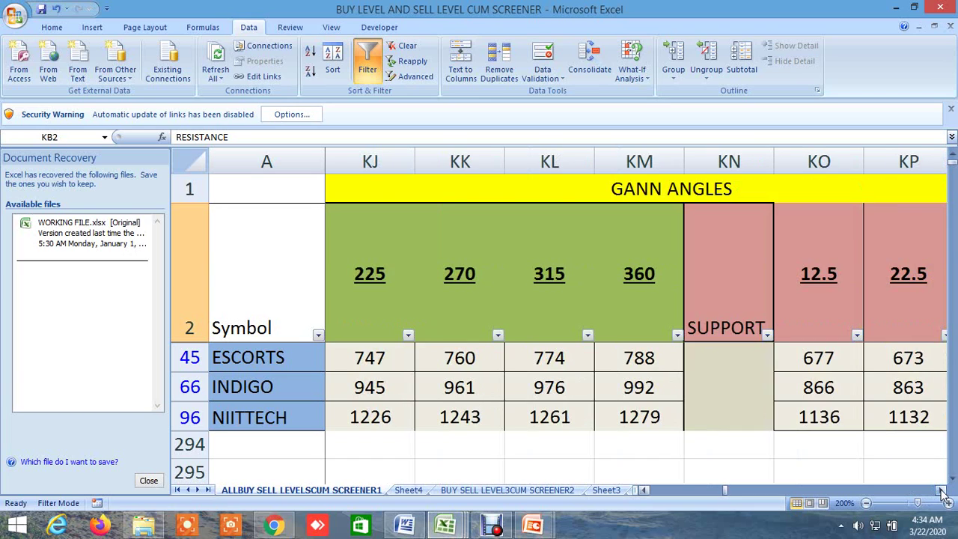
click(942, 490)
click(942, 490)
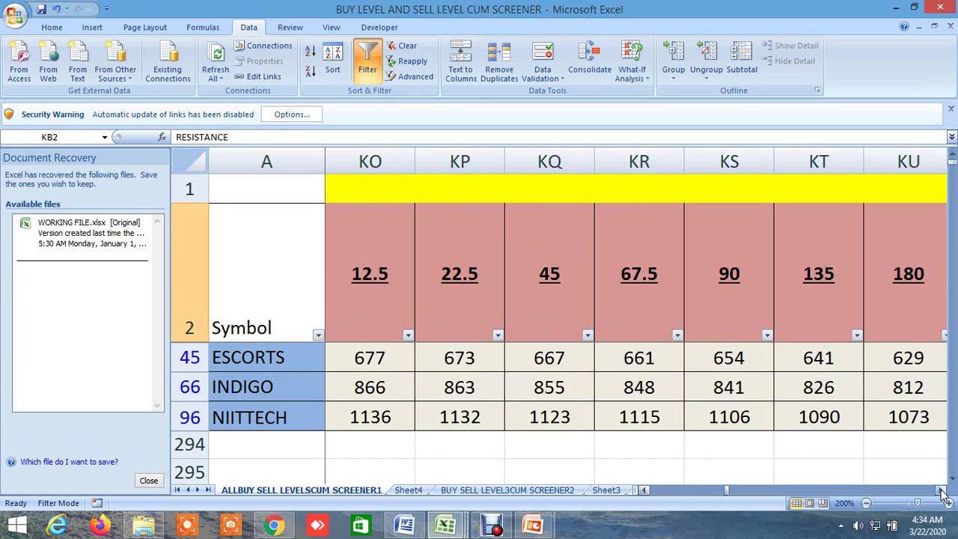
click(941, 490)
click(942, 490)
click(941, 490)
click(941, 490)
click(941, 490)
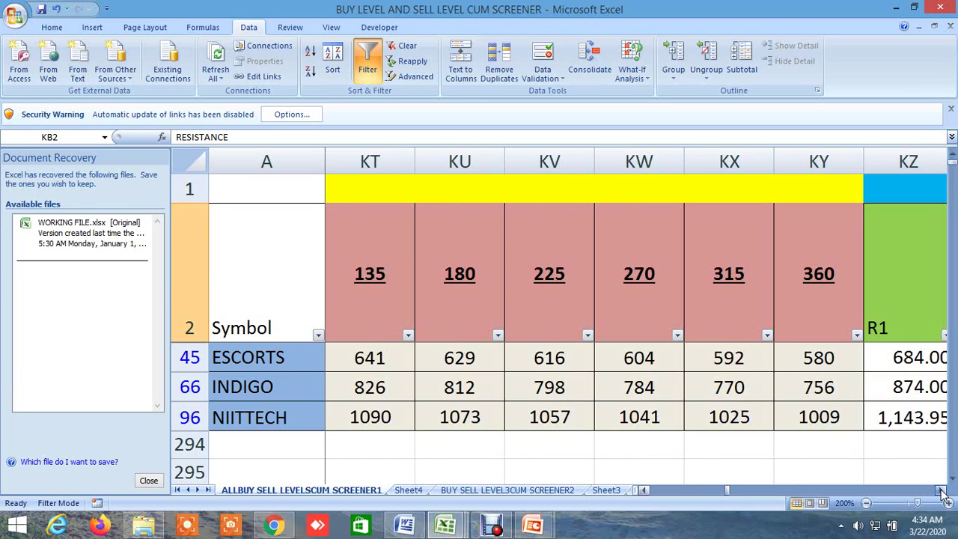
Step: Review the filtered stocks' R and S levels under GANN SQUARE OF 9(GANN NUMBERS)
click(941, 490)
click(941, 490)
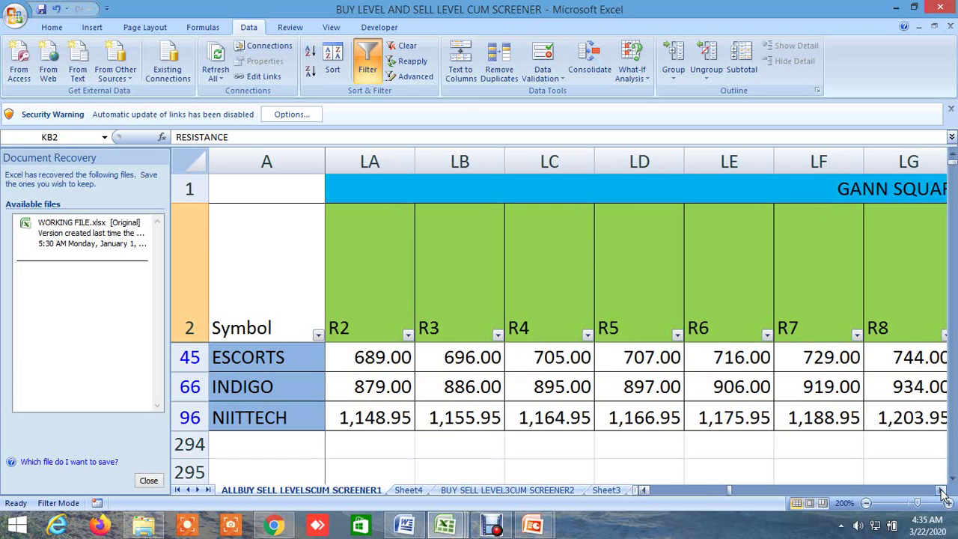
click(941, 490)
click(941, 490)
click(941, 490)
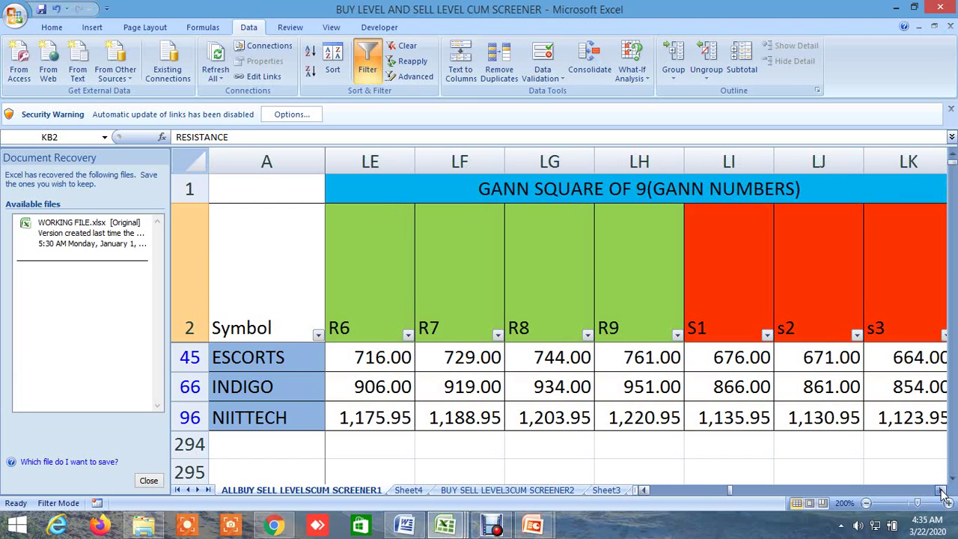
click(941, 490)
click(941, 490)
click(941, 490)
Step: View the Murrey's math resistance and support columns and inspect the formulas of ESCORTS' S1 and S2 levels
click(941, 490)
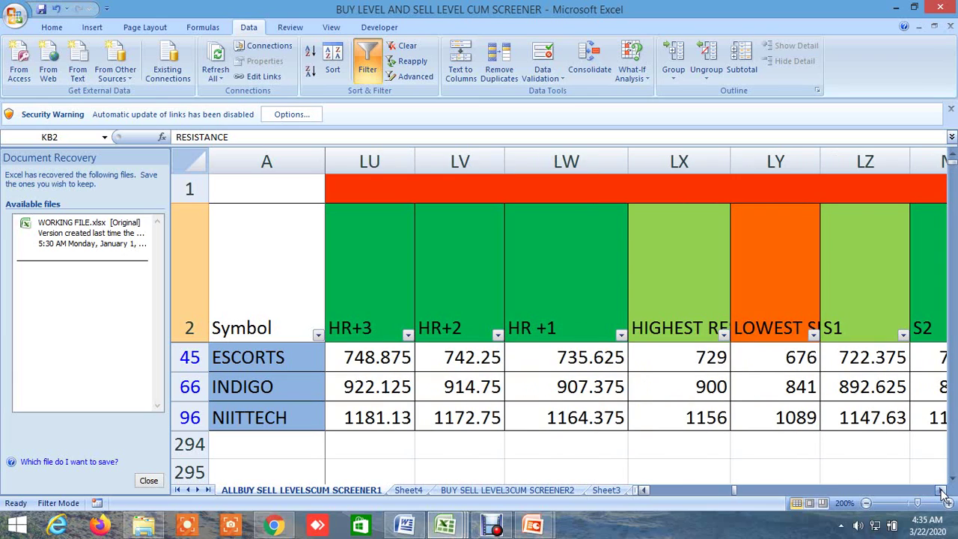
click(942, 490)
click(941, 490)
click(941, 490)
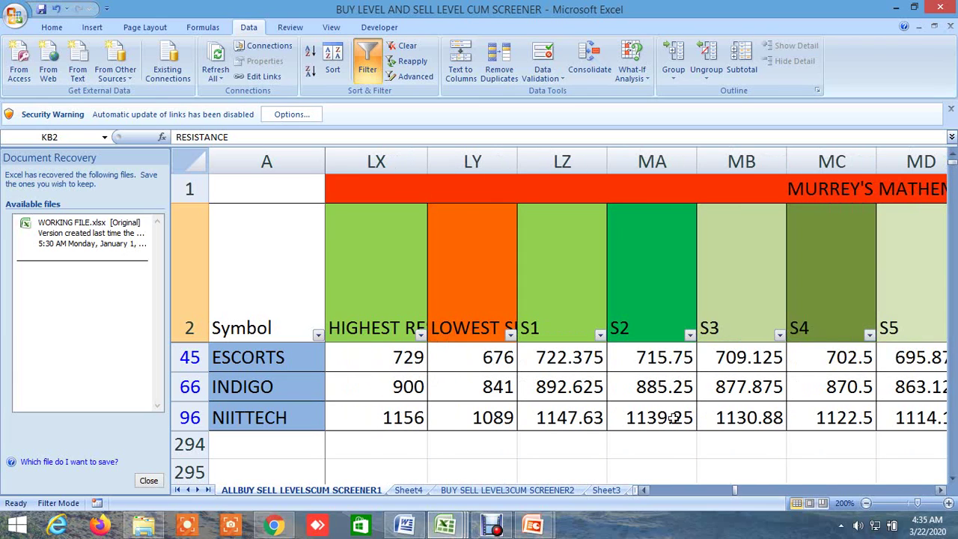
click(581, 360)
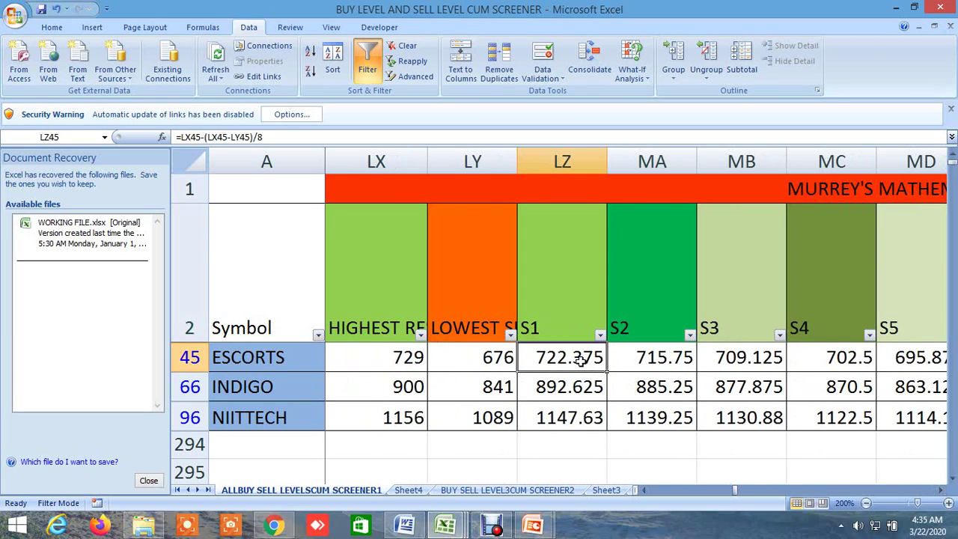
click(656, 359)
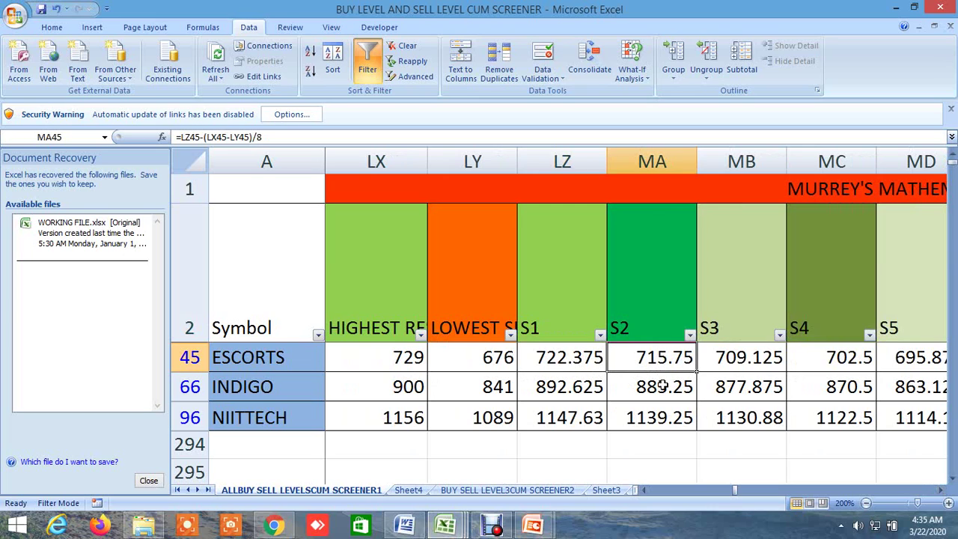
Step: Inspect the formulas of ESCORTS' Murrey's math S1, S2, S3 and highest resistance levels, and view the HR+1 and HR+2 columns
click(592, 358)
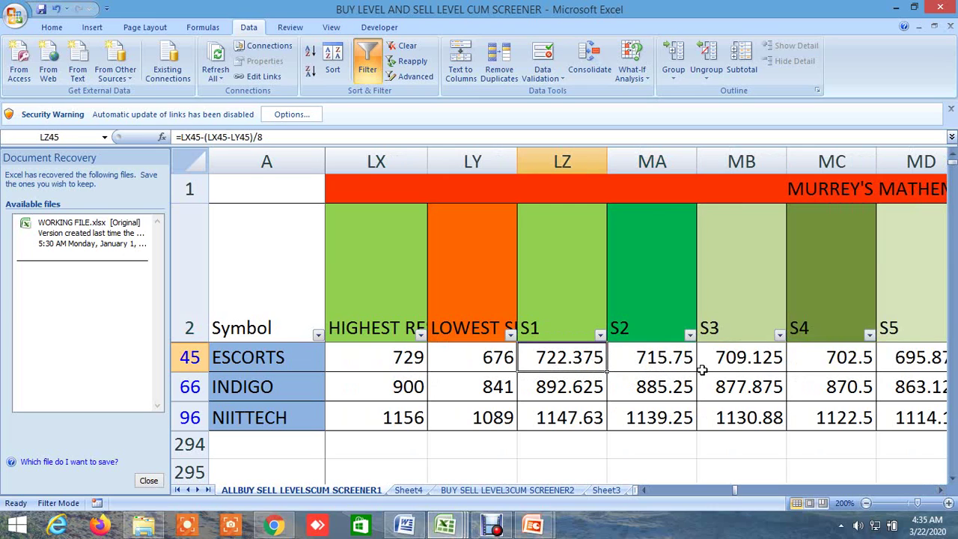
click(652, 359)
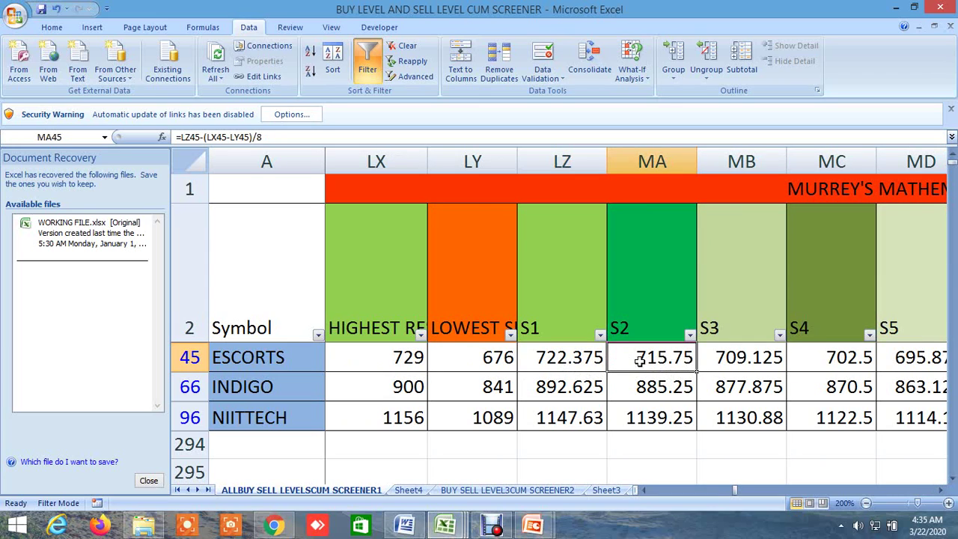
click(723, 363)
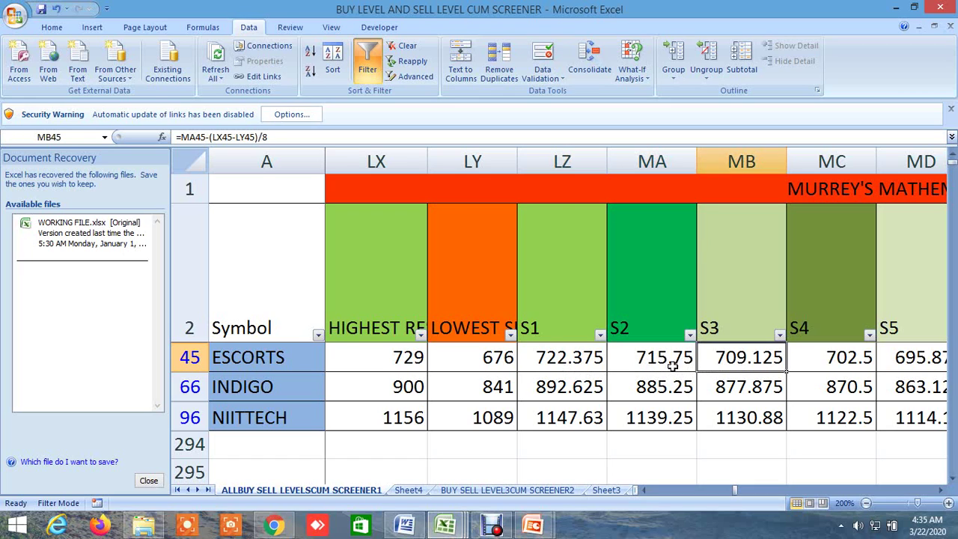
click(568, 359)
click(414, 359)
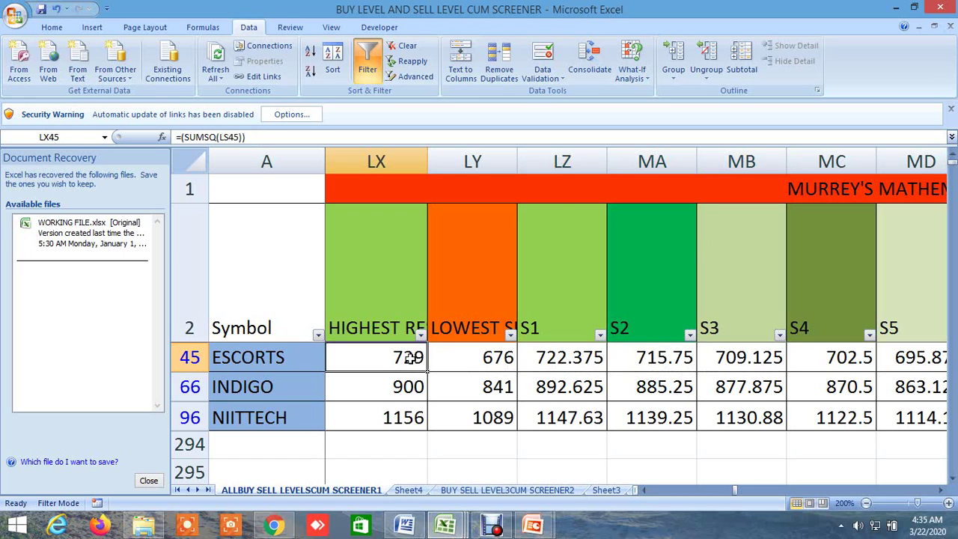
click(638, 491)
click(638, 490)
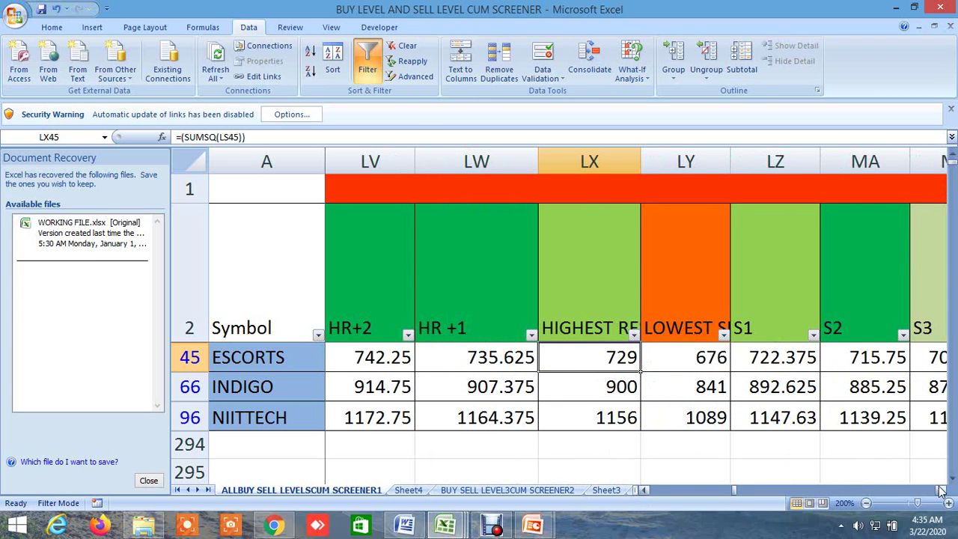
Step: Check the TIME TO REVERSE W.R.T GUN SUPPORT values and formulas for ESCORTS, INDIGO and NIITTECH
drag(942, 490, 941, 490)
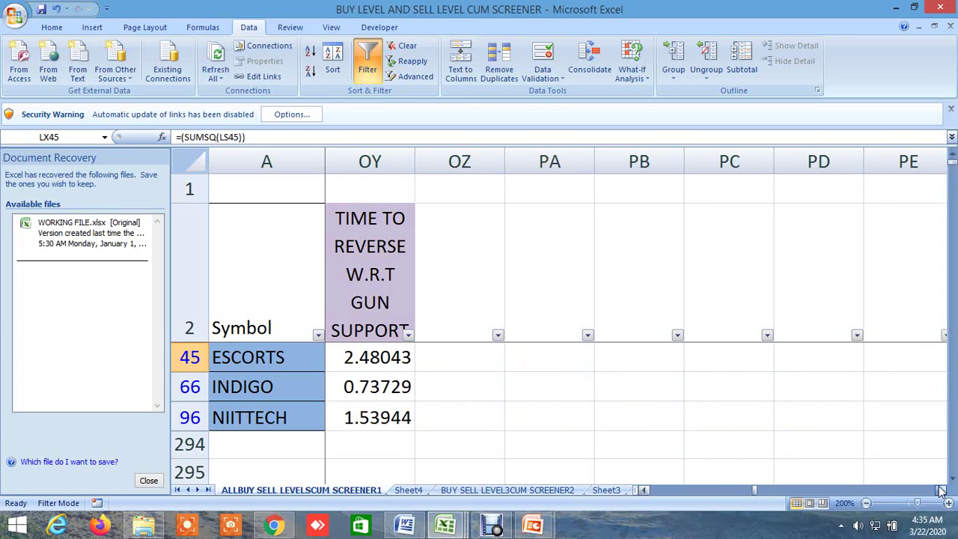
click(649, 490)
click(649, 490)
click(650, 490)
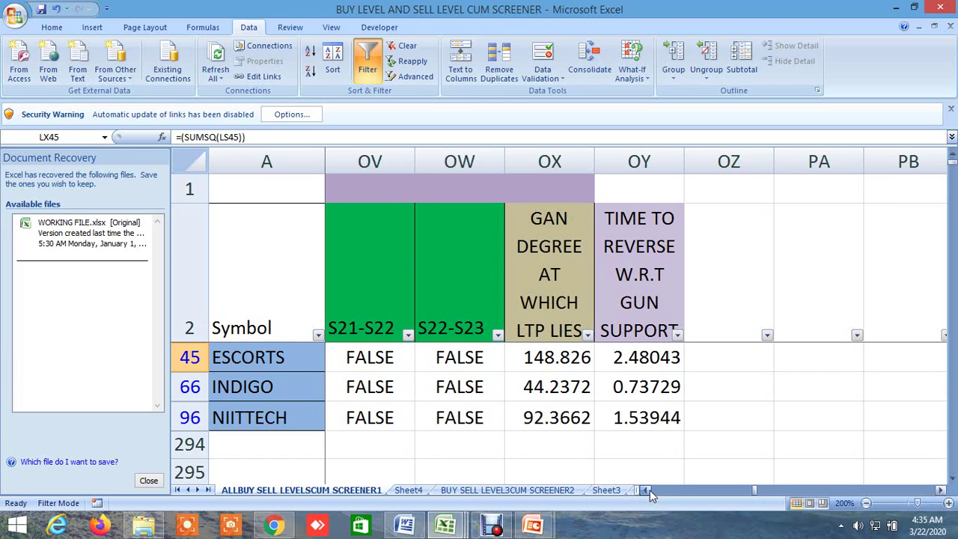
click(641, 364)
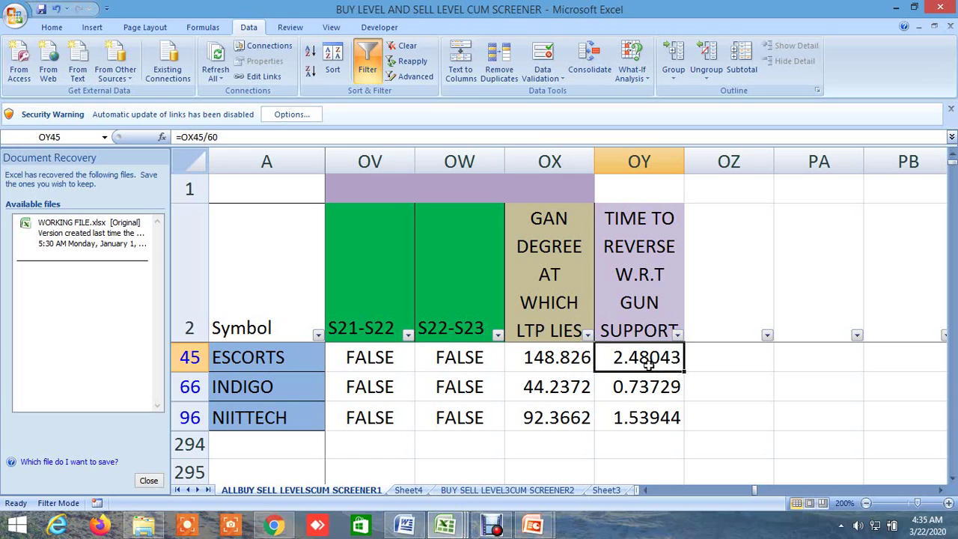
click(657, 386)
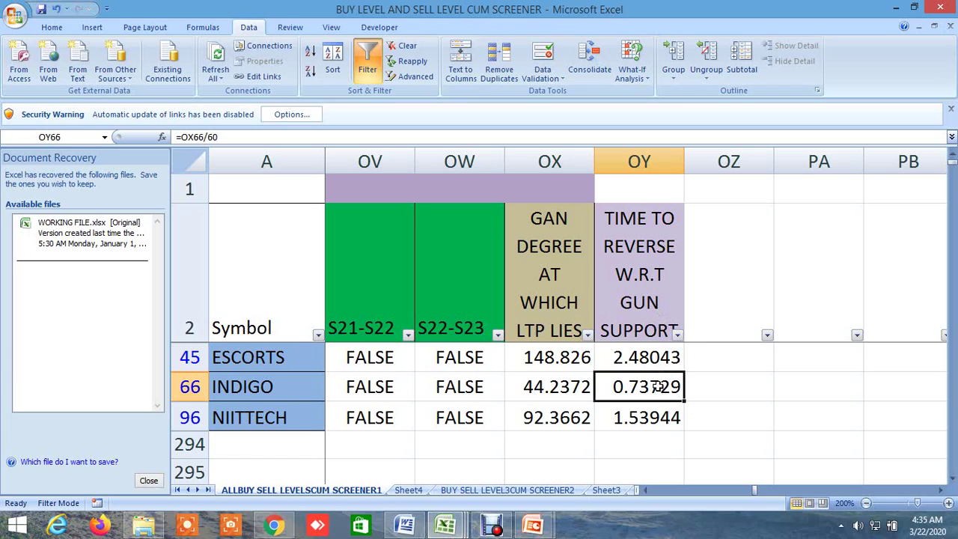
click(648, 421)
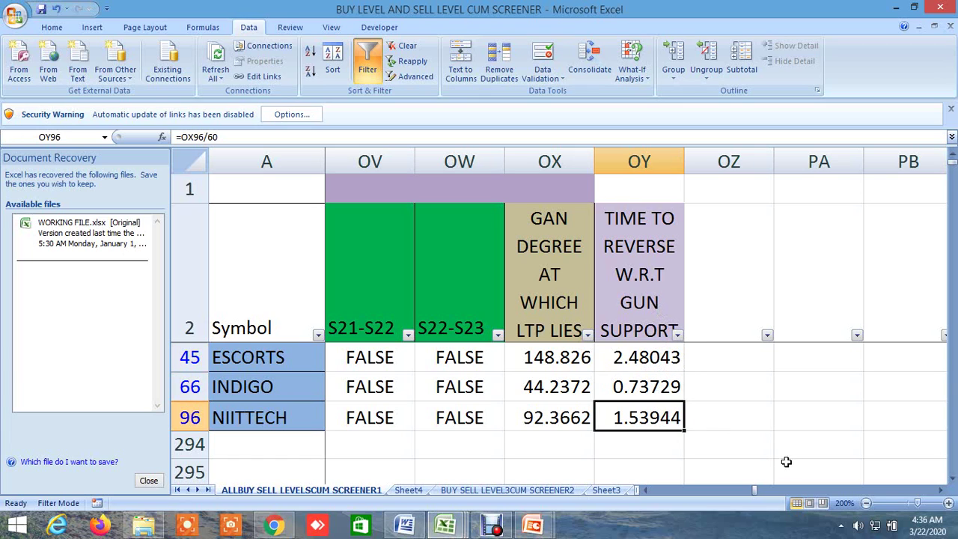
Step: Remove the filter from the screener sheet and bring up the NIFTY and BANKNIFTY spot and futures rows
drag(758, 490, 648, 489)
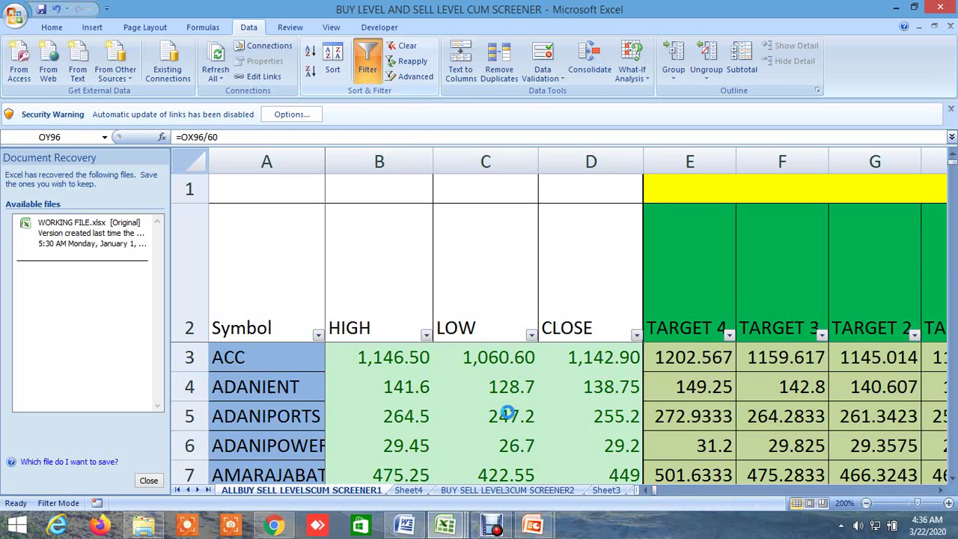
scroll(755, 416, down, 15)
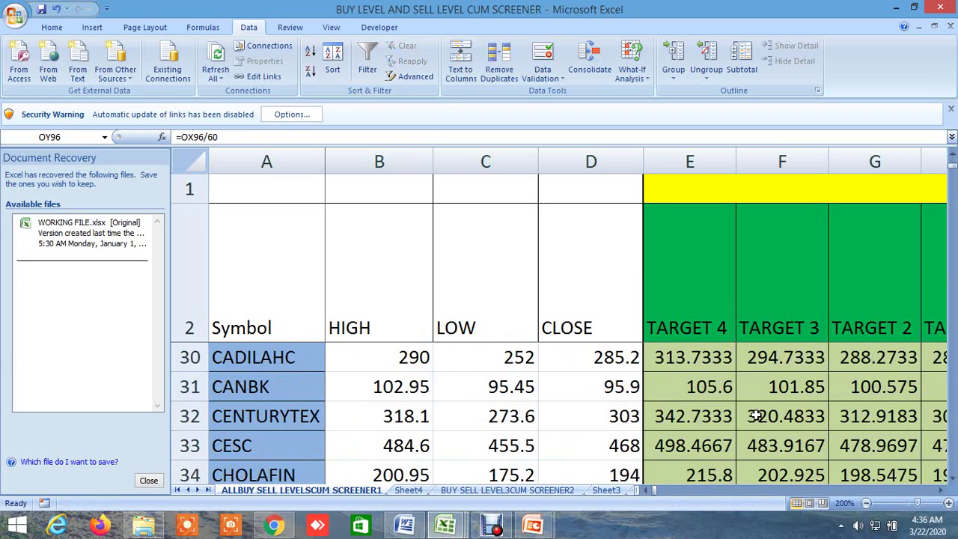
scroll(756, 416, down, 20)
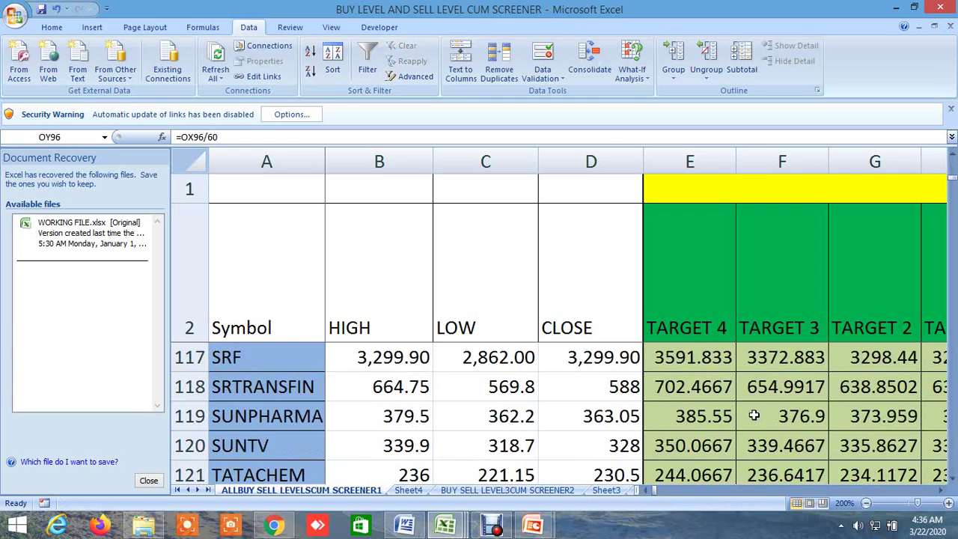
scroll(756, 416, down, 5)
scroll(754, 415, down, 2)
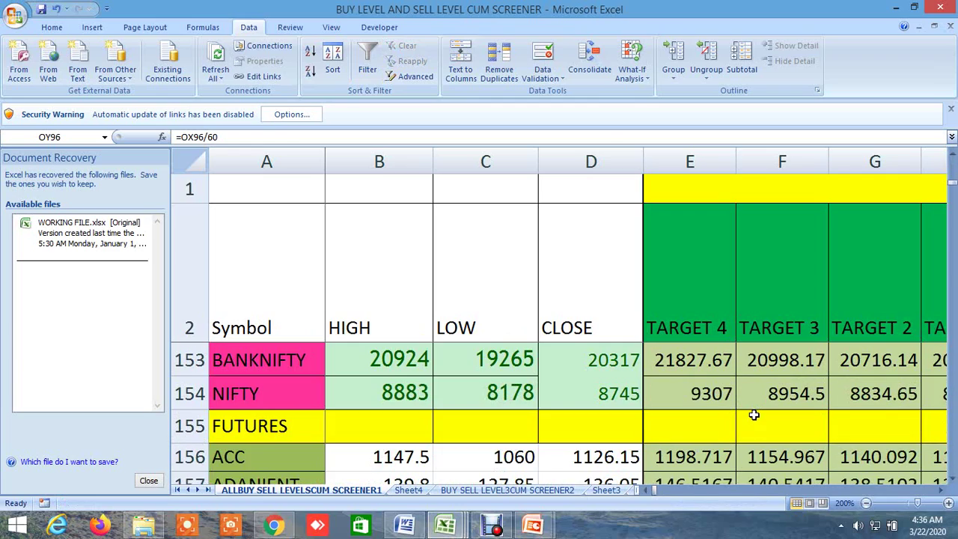
scroll(753, 414, up, 1)
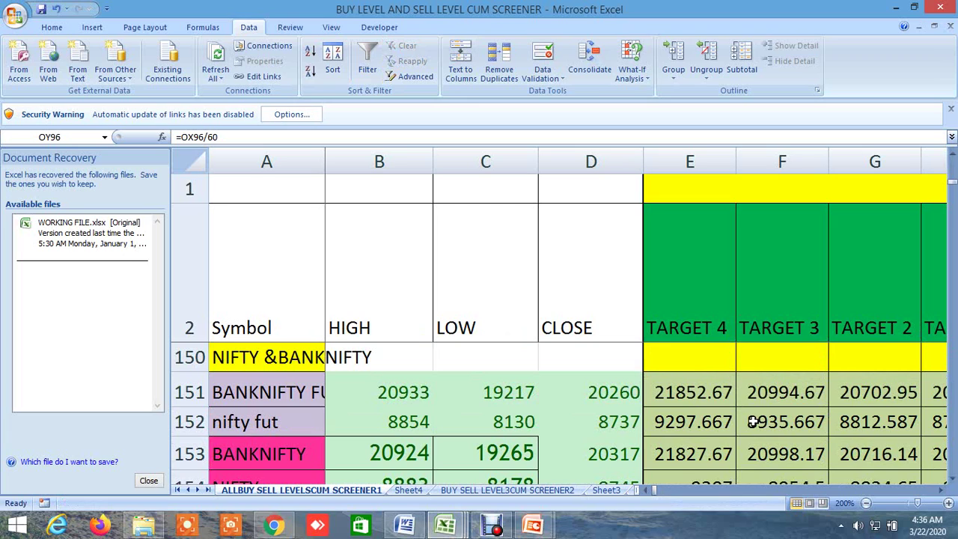
scroll(797, 451, down, 1)
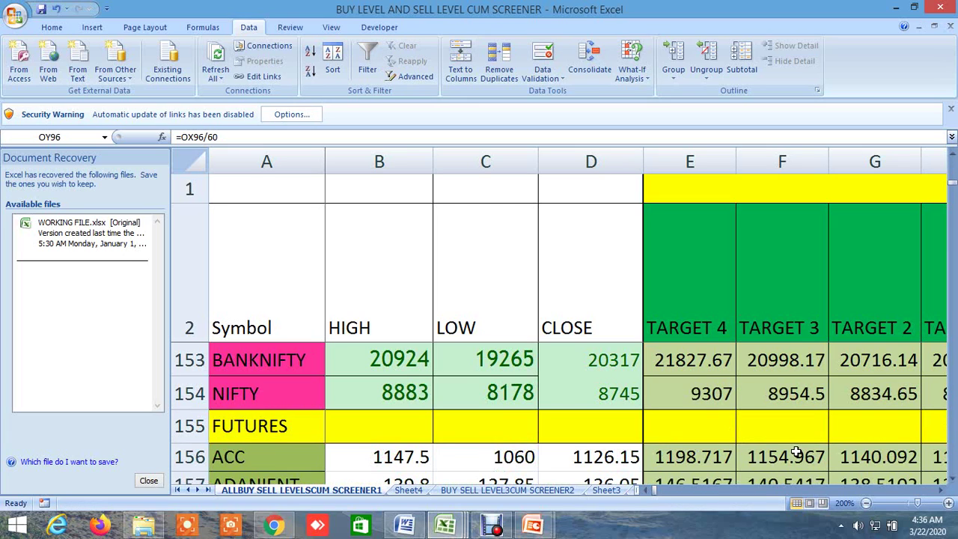
scroll(796, 451, up, 1)
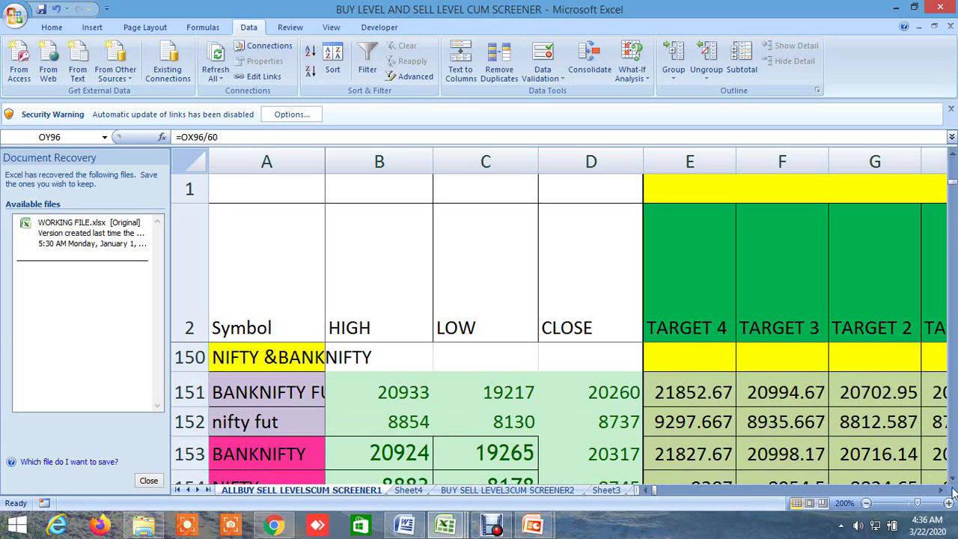
click(950, 479)
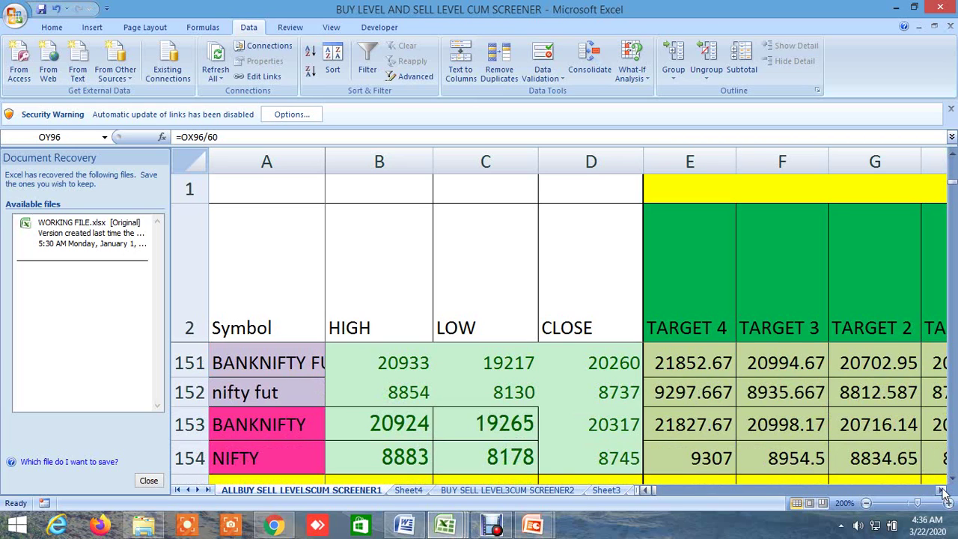
Step: Review the NIFTY and BANKNIFTY rows across the buy/sell levels, moving averages, NORMDIST, pivot point and GANN ANGLES resistance columns
click(941, 490)
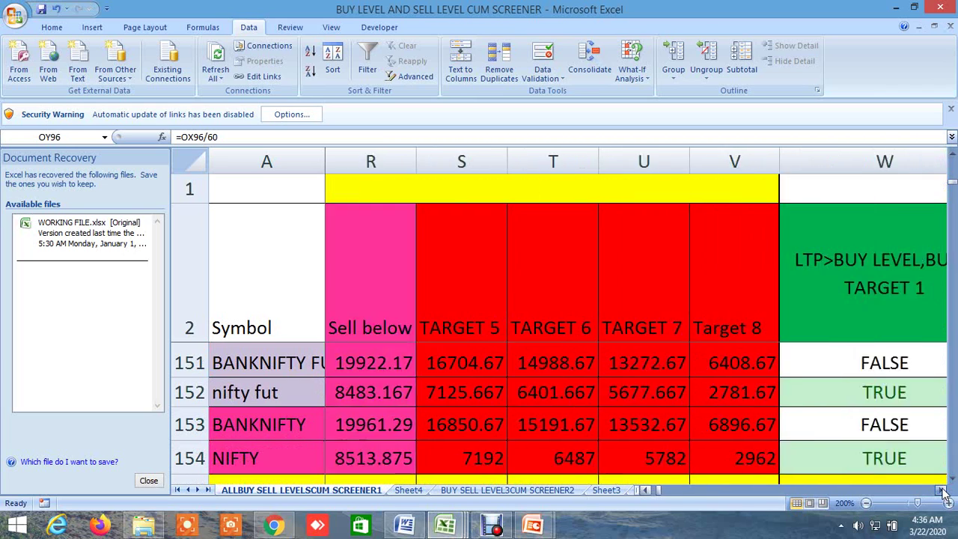
click(942, 490)
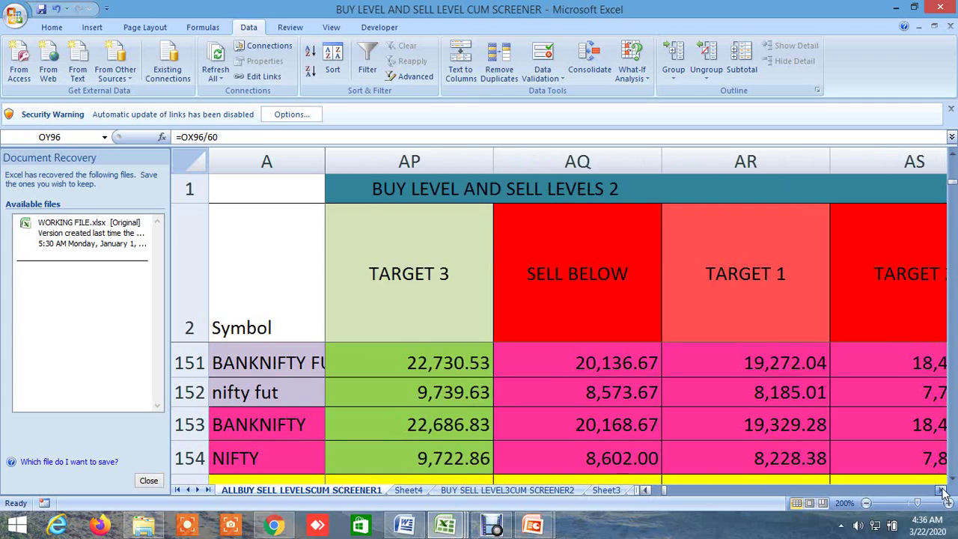
click(942, 490)
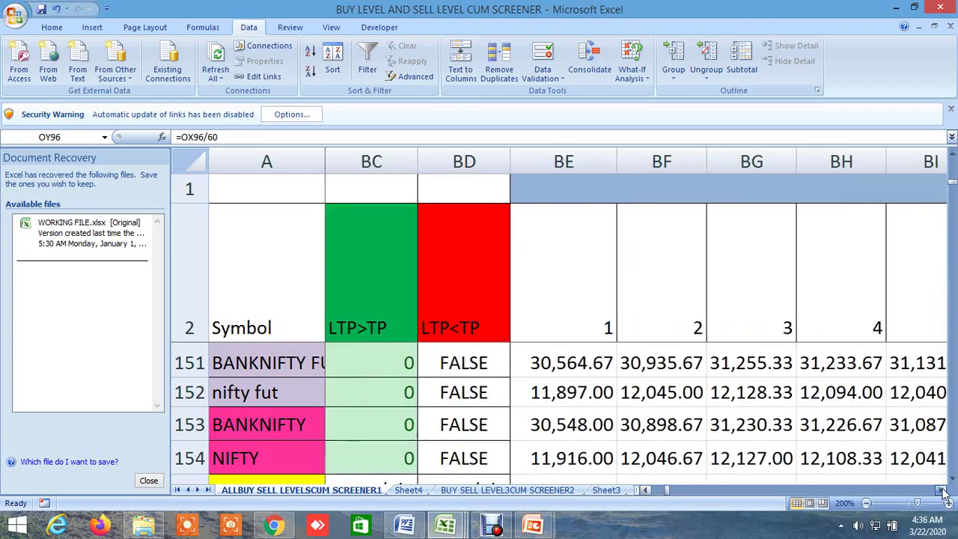
click(941, 490)
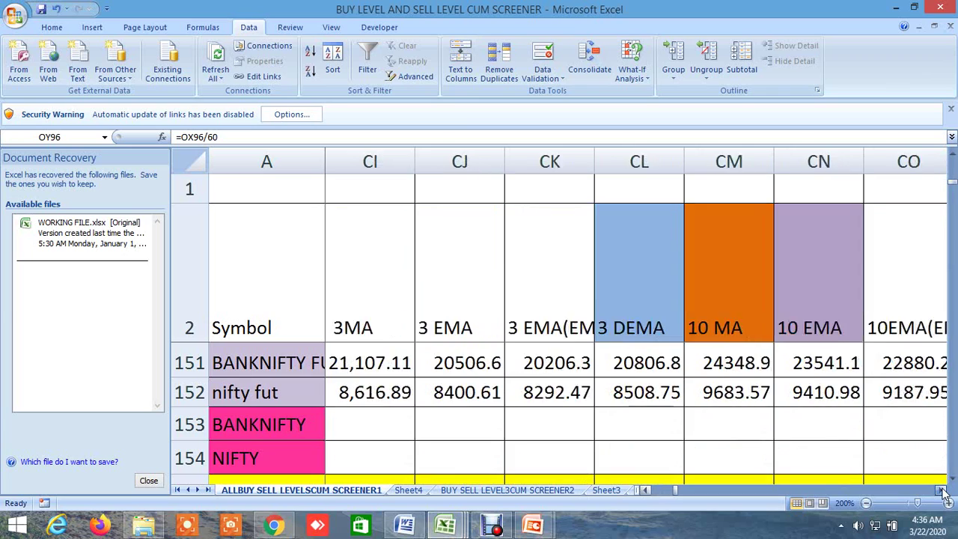
click(941, 490)
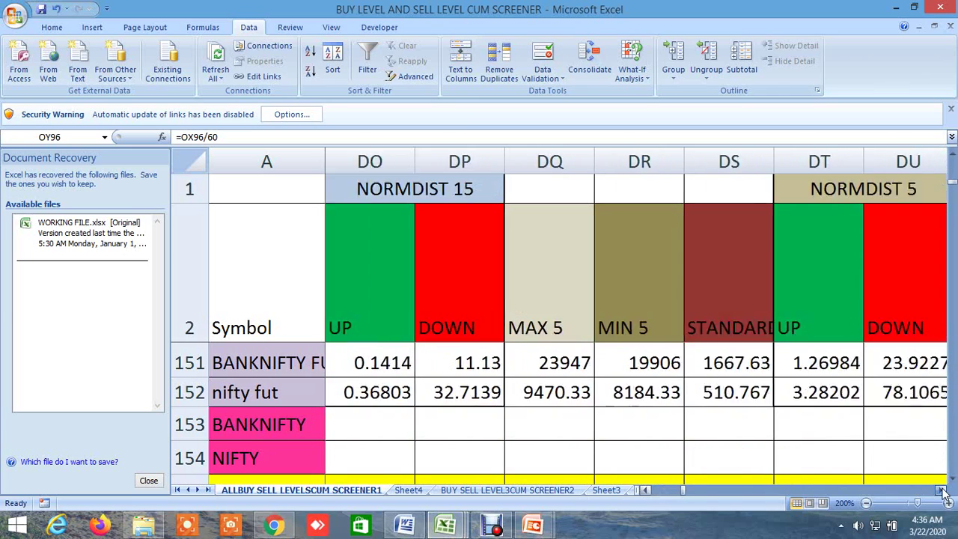
click(941, 490)
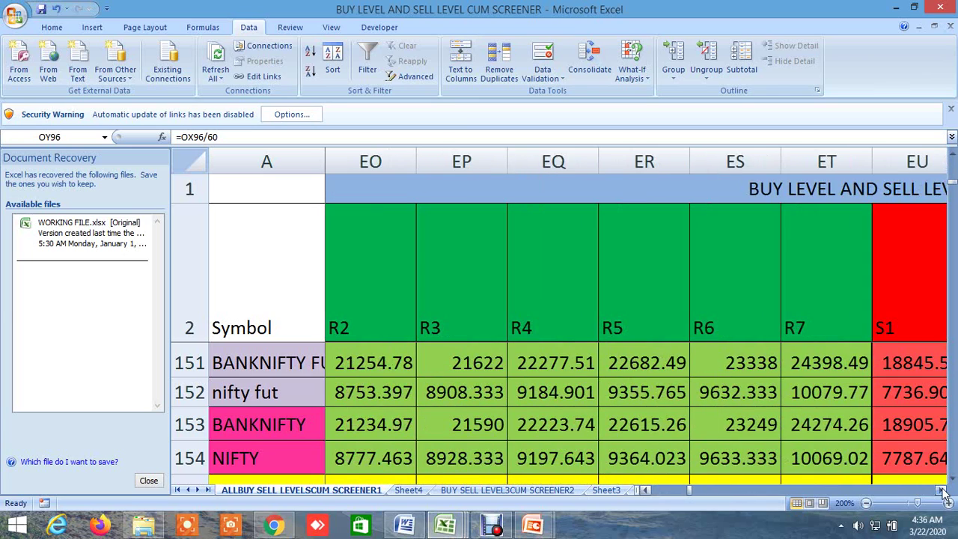
click(941, 490)
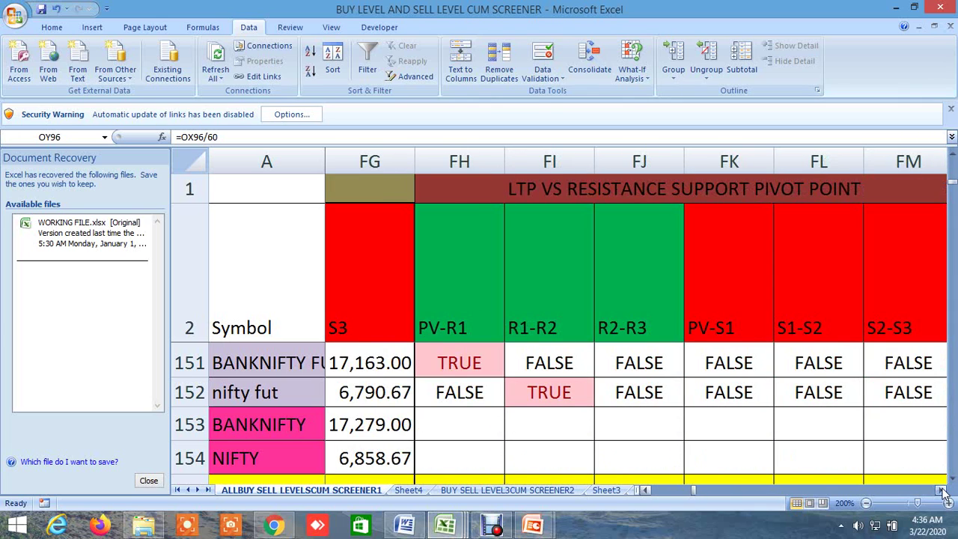
click(942, 491)
drag(943, 491, 943, 491)
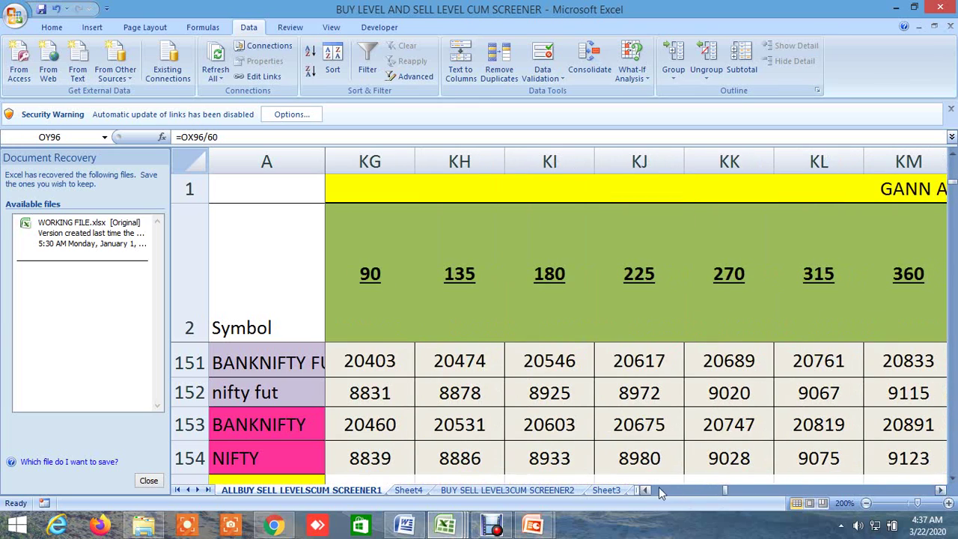
drag(650, 487, 650, 488)
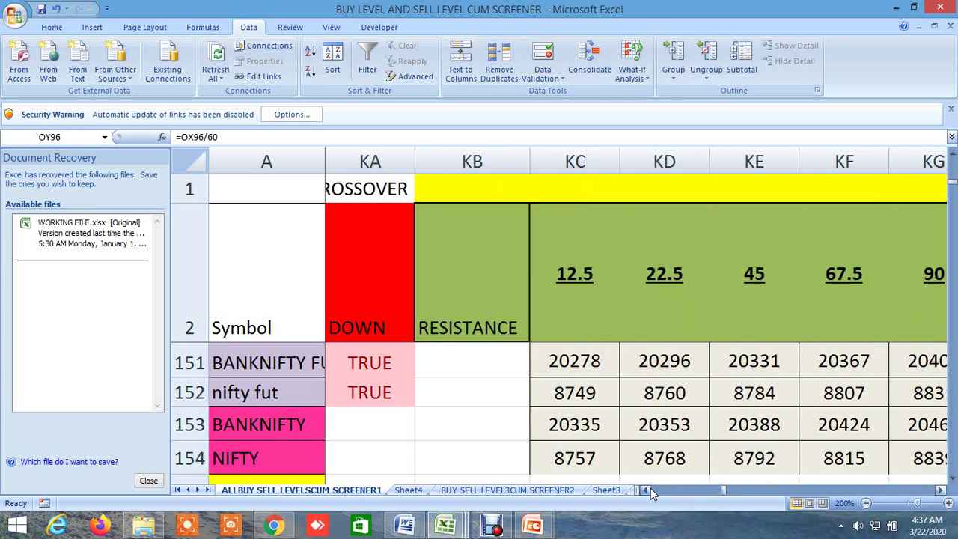
Step: Inspect the Gann degree and time-to-reverse columns for the index rows, checking the NIFTY and BANKNIFTY reversal-time formulas
drag(942, 491, 943, 491)
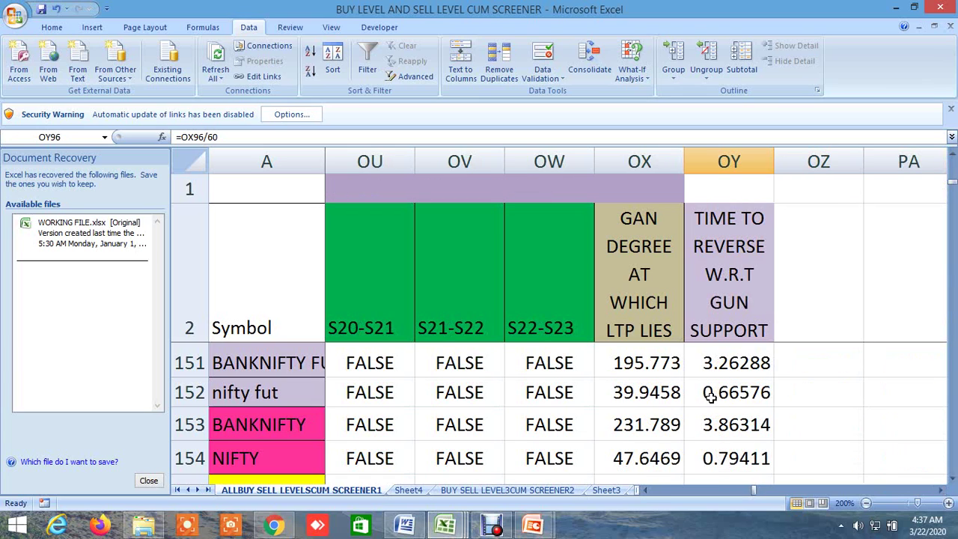
click(736, 458)
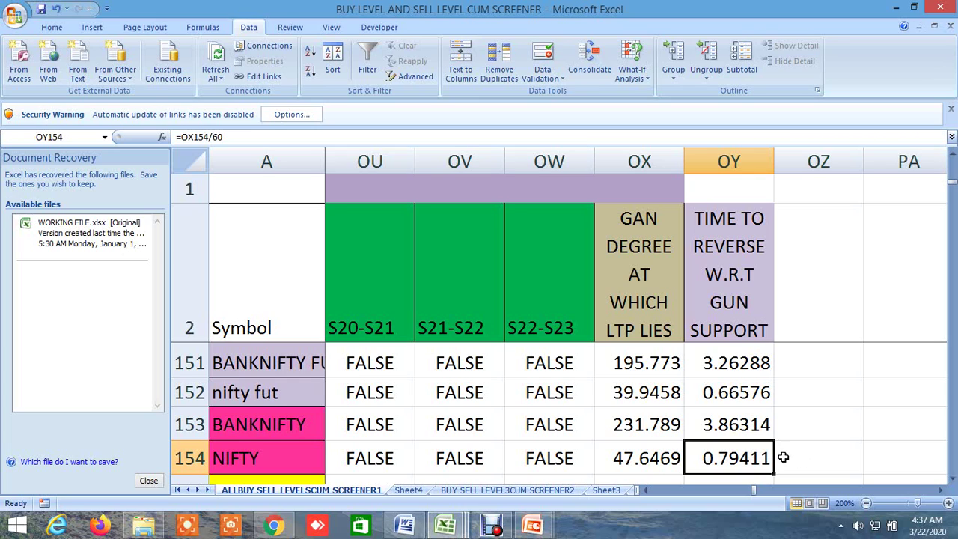
click(742, 424)
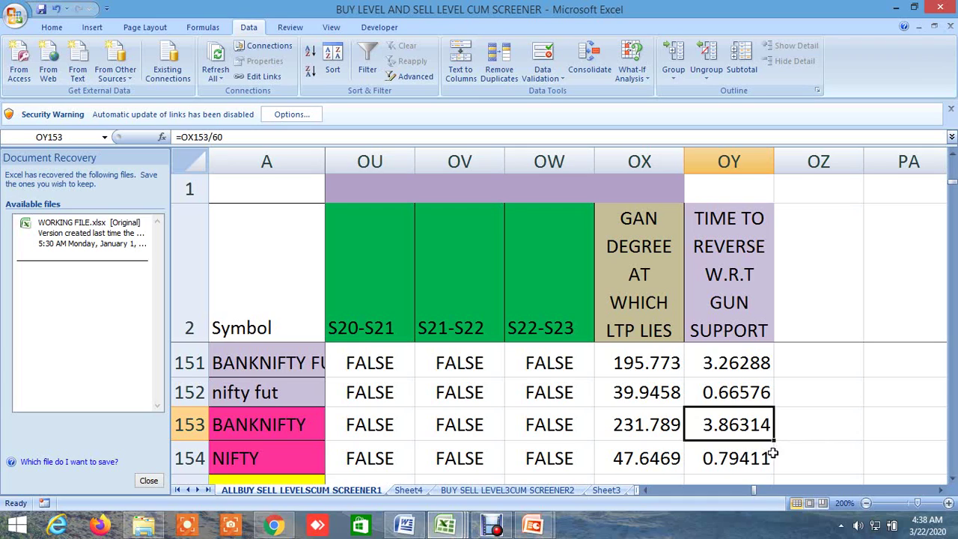
Step: Open the BUY SELL LEVEL3CUM SCREENER2 sheet and examine the stocks' 100 MA and 100 EMA signal columns
drag(755, 490, 643, 500)
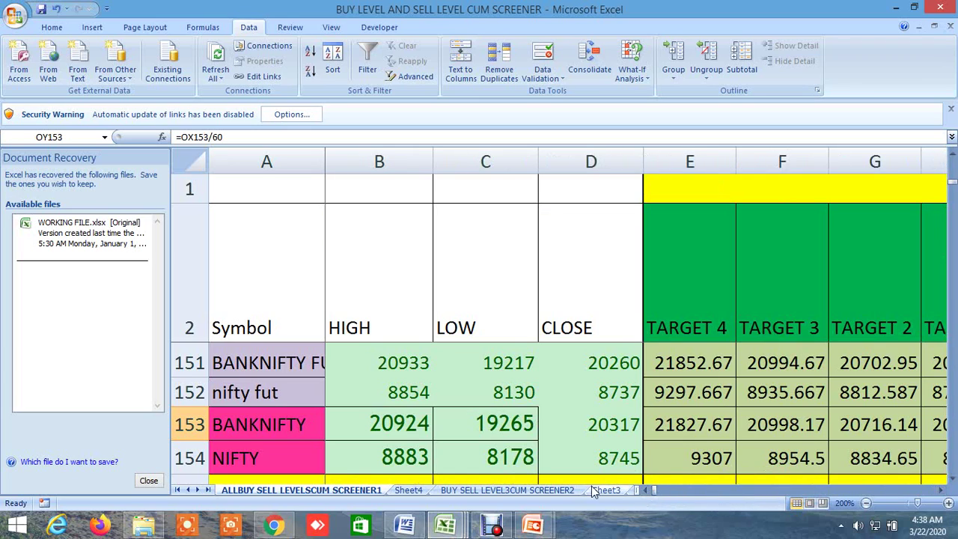
click(544, 491)
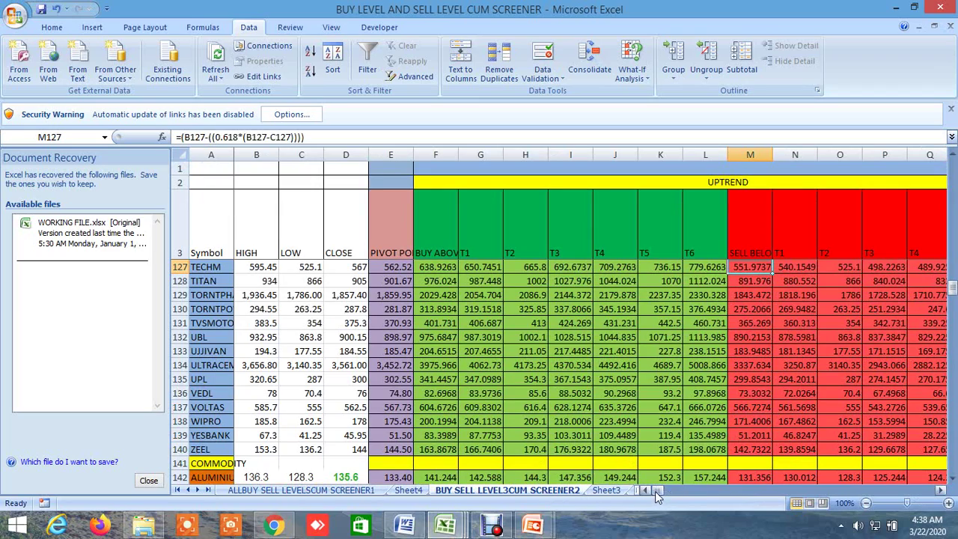
drag(655, 491, 798, 490)
scroll(812, 337, up, 20)
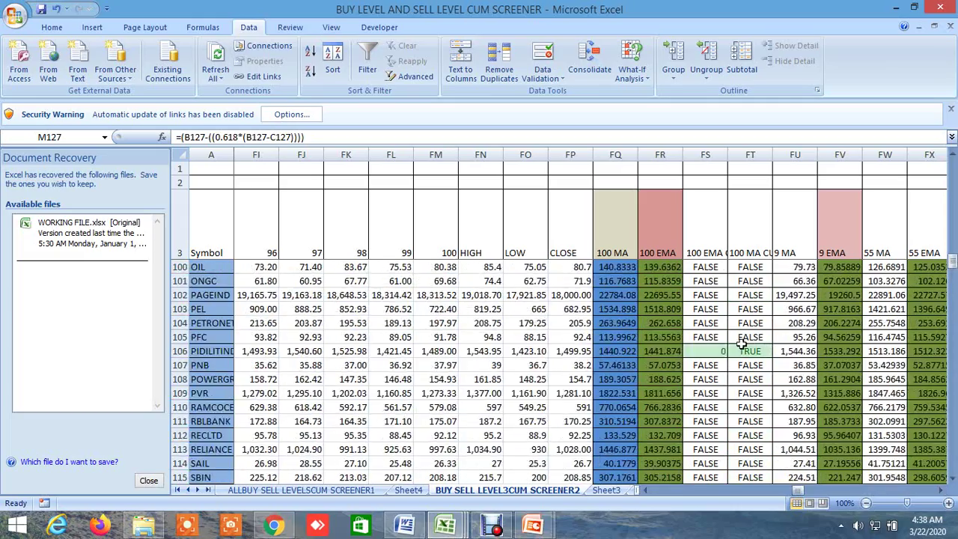
scroll(738, 339, up, 14)
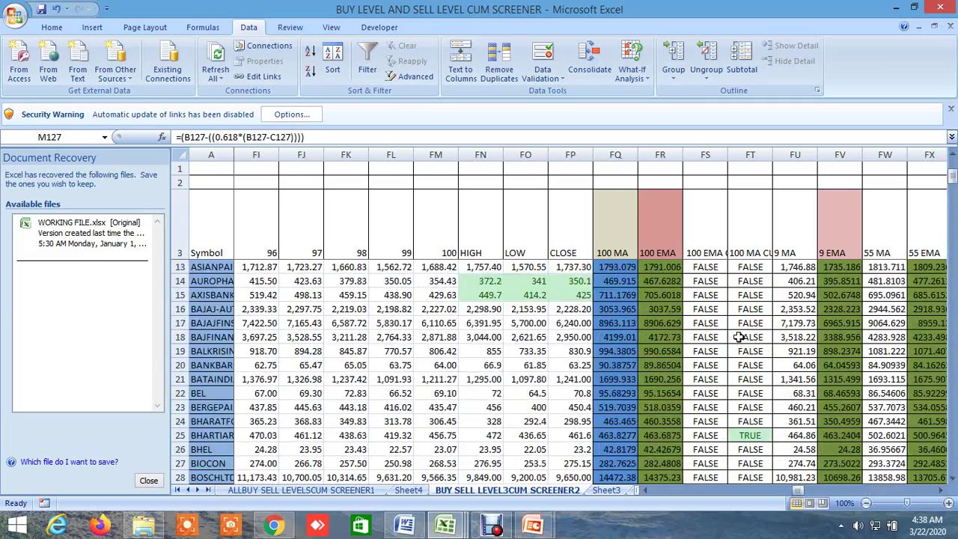
scroll(738, 338, down, 2)
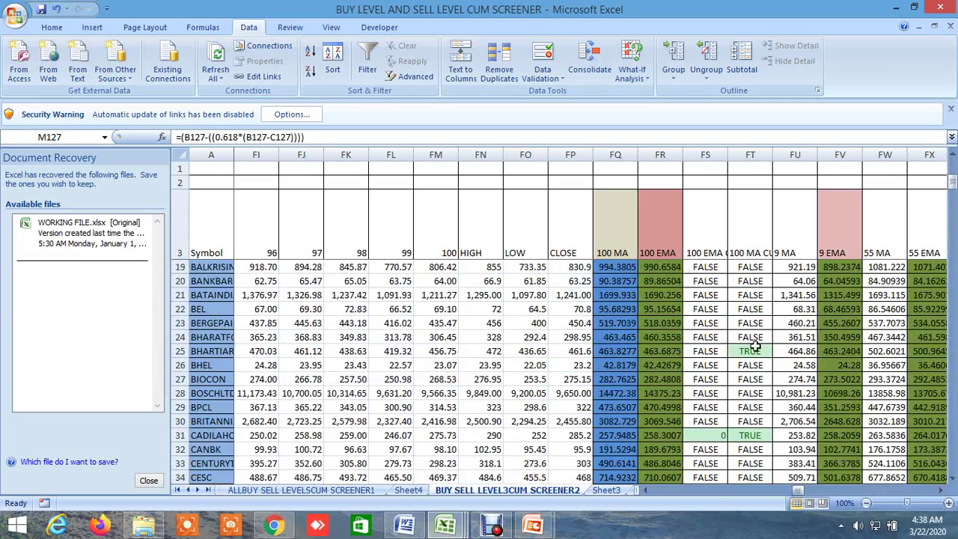
Step: Check the 100 MA crossover formula in row 25 and compare that stock's HIGH and LOW prices
click(755, 350)
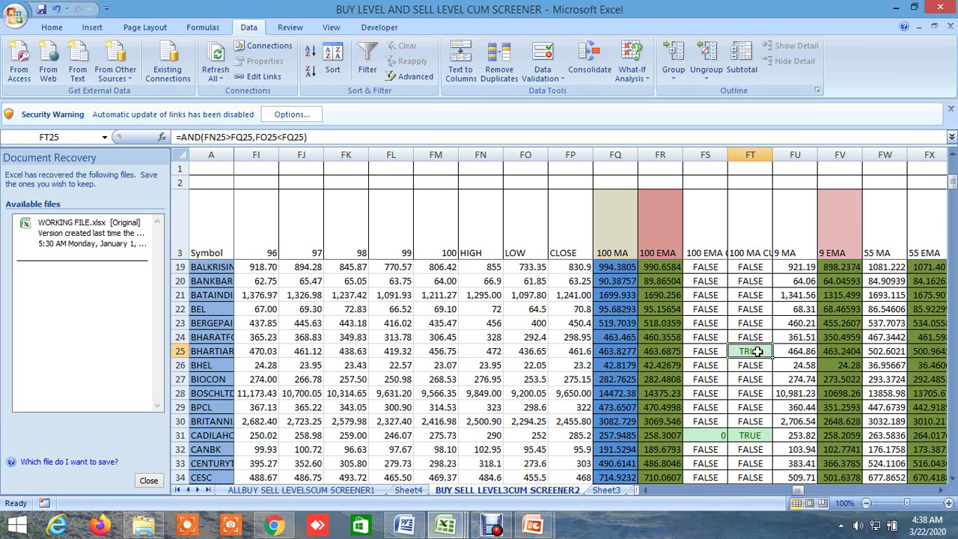
click(487, 352)
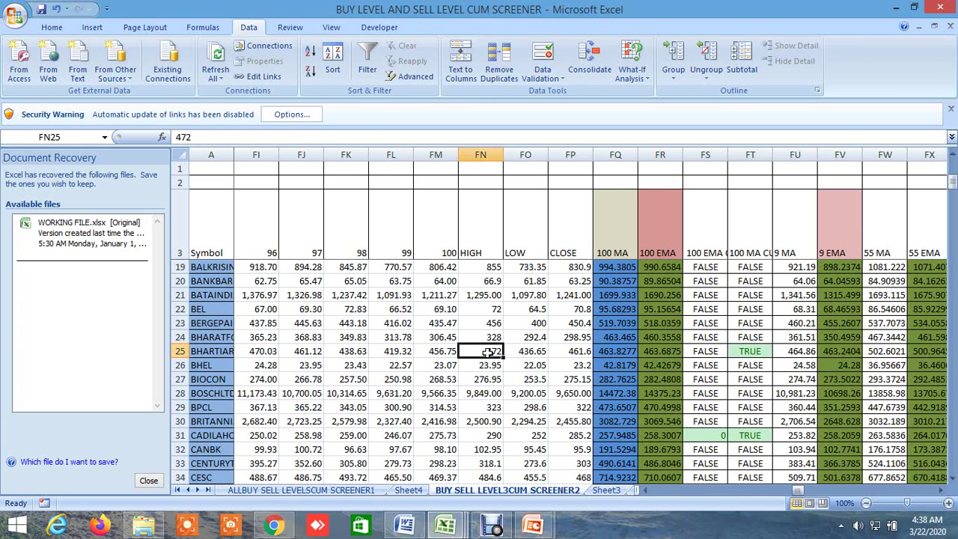
click(531, 351)
click(501, 352)
click(535, 350)
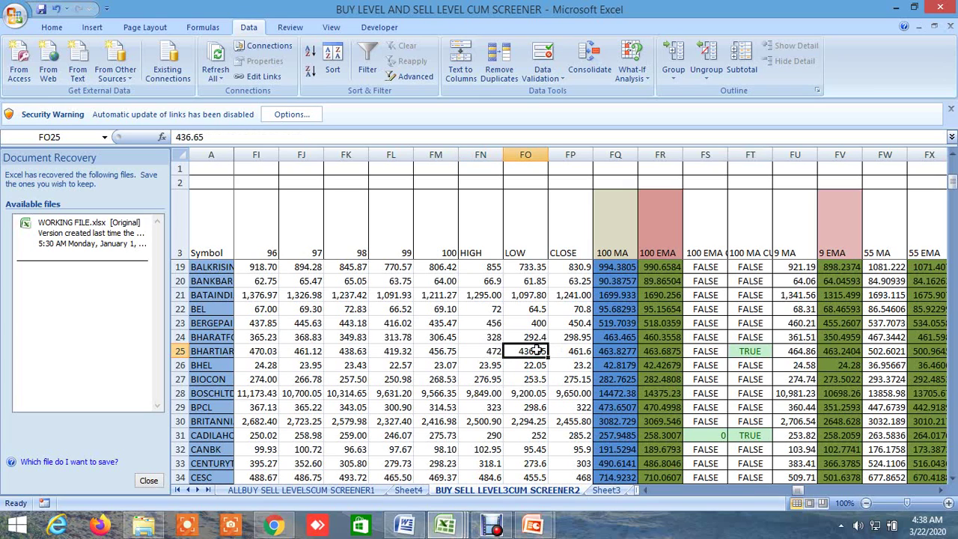
click(495, 353)
click(526, 353)
click(486, 354)
click(520, 350)
Step: Review the 100 MA crossover formulas for the CADILAHC, DIVISLAB and ESCORTS rows
click(751, 432)
scroll(758, 394, down, 2)
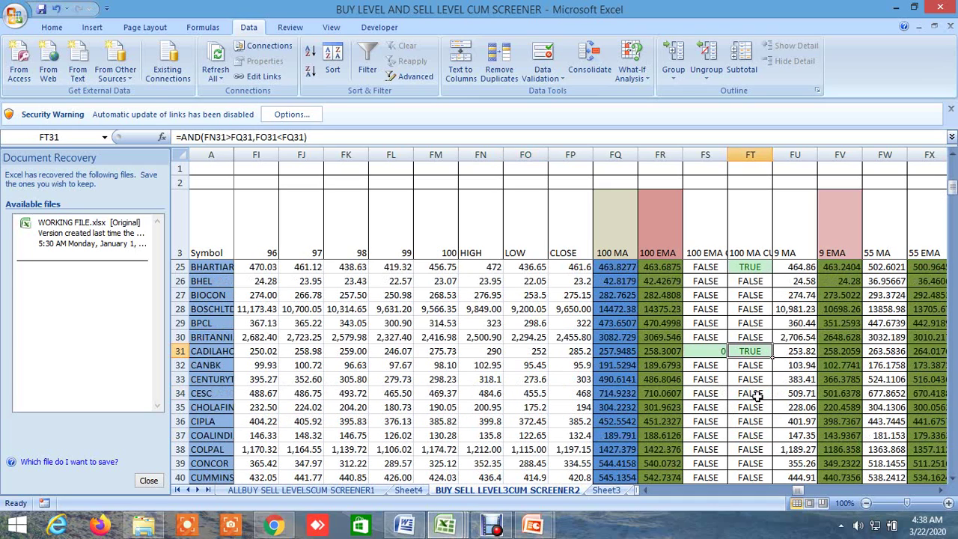
scroll(758, 396, down, 2)
click(752, 420)
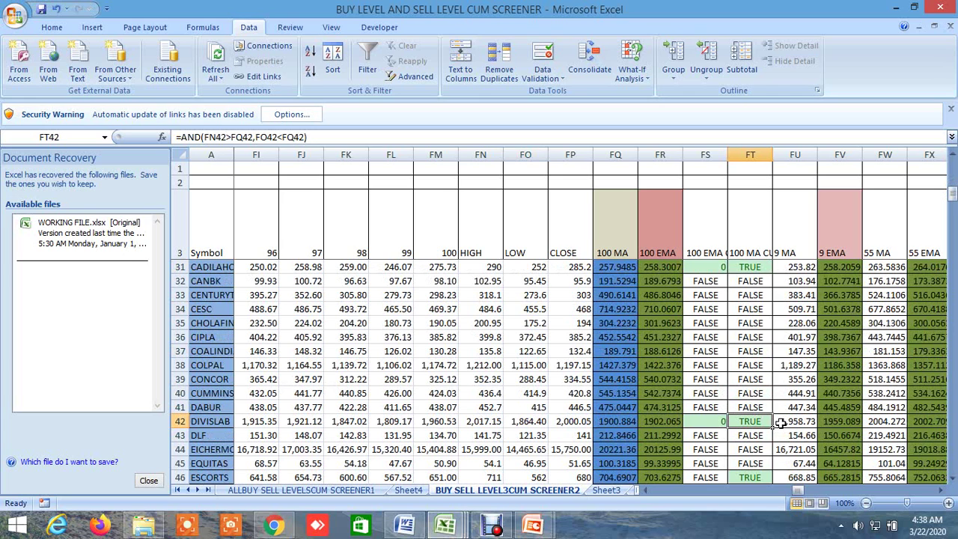
scroll(780, 424, down, 2)
click(758, 395)
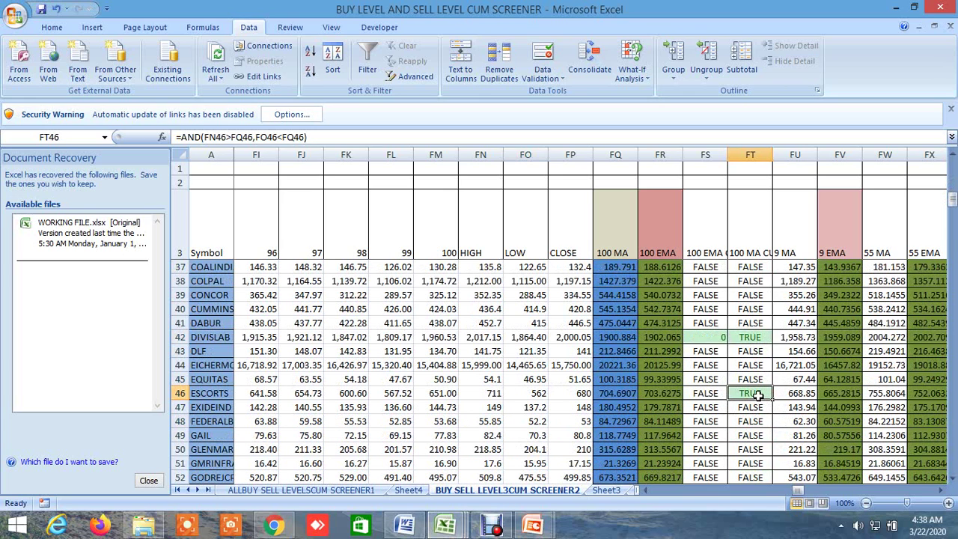
click(748, 338)
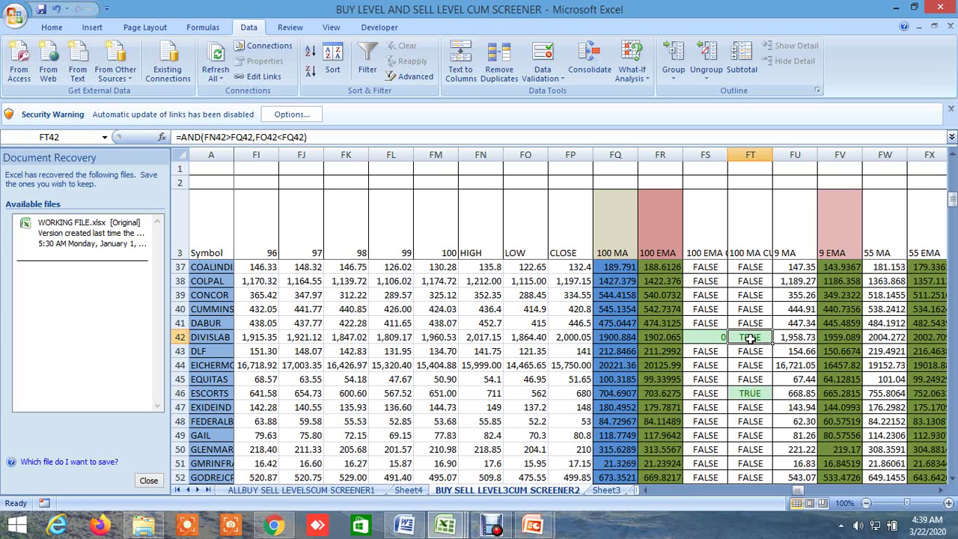
scroll(749, 338, up, 3)
click(752, 308)
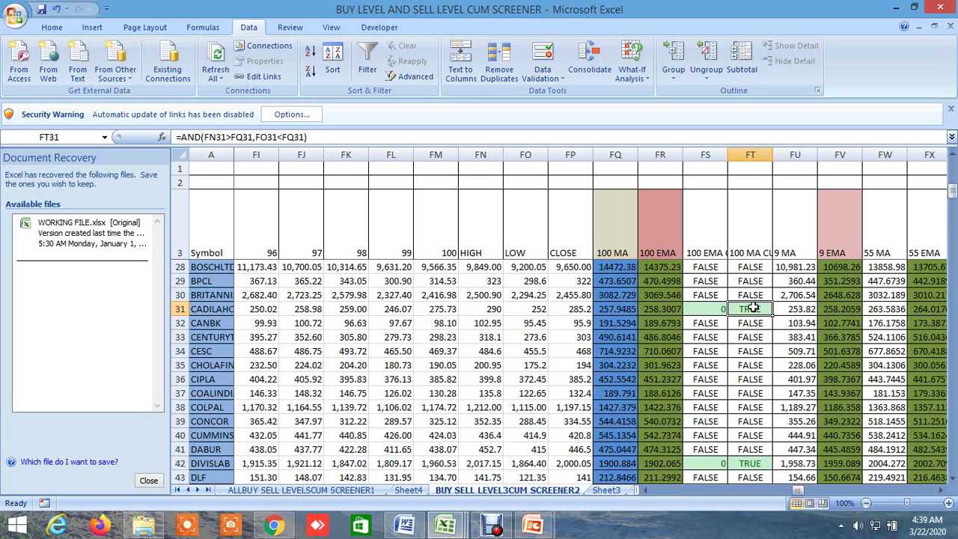
scroll(758, 381, down, 4)
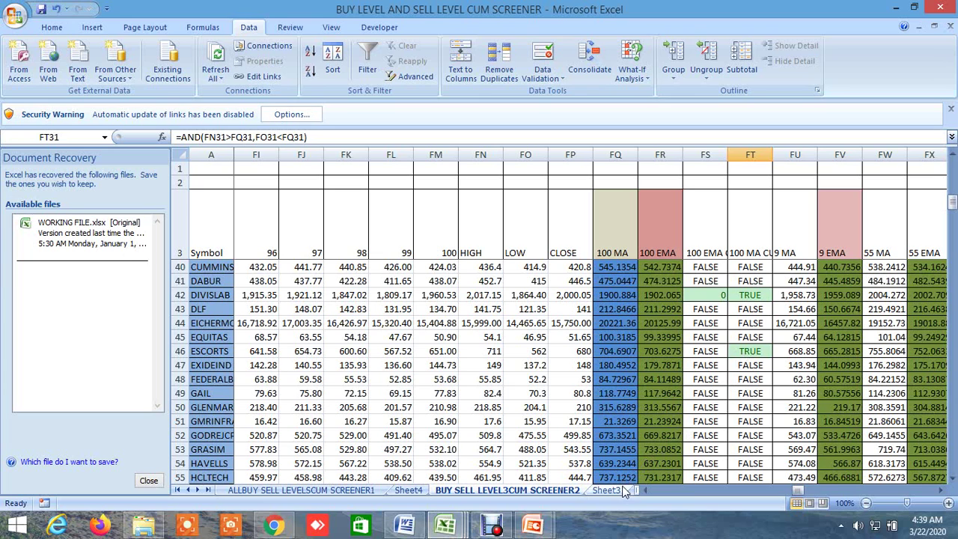
Step: Open the INSIDE THE BAR WITH NR7 sheet and bring up the start of its stock list
key(ctrl+Page_Down)
key(ctrl+Page_Down)
key(ctrl+Page_Down)
key(ctrl+Page_Down)
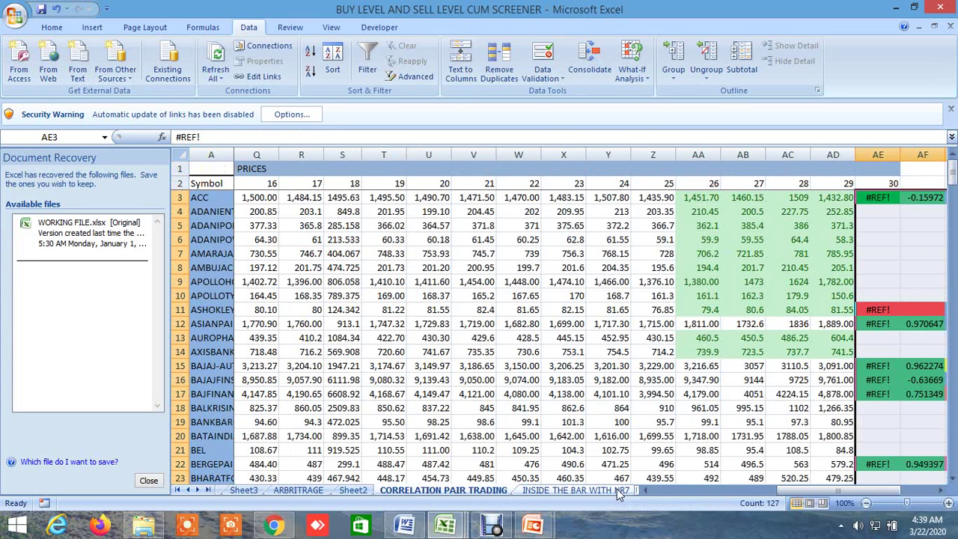
click(603, 491)
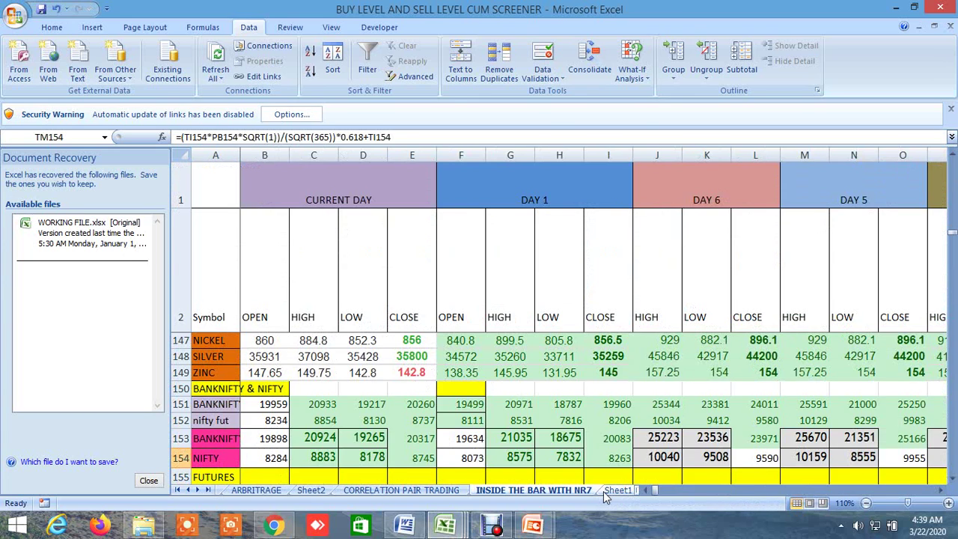
scroll(605, 442, up, 3)
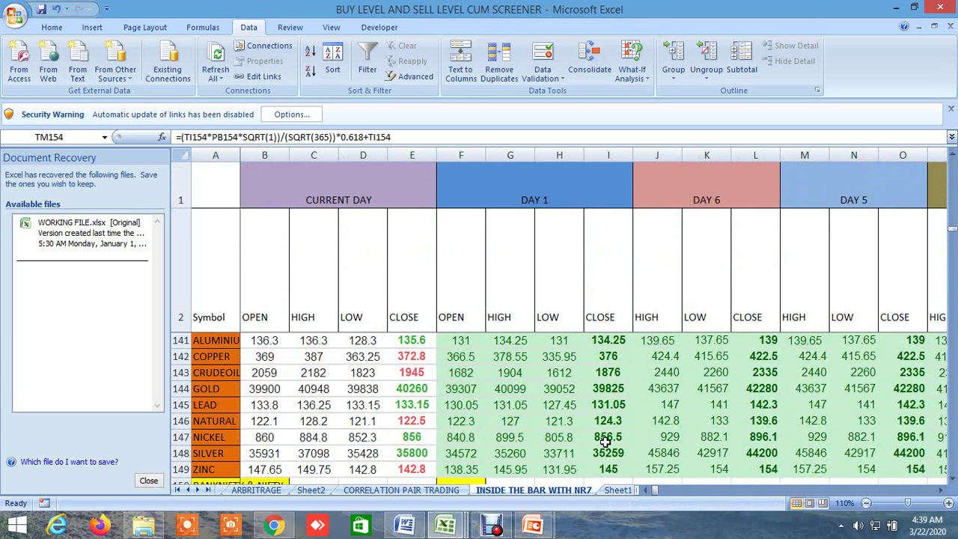
scroll(607, 442, down, 1)
scroll(606, 442, up, 20)
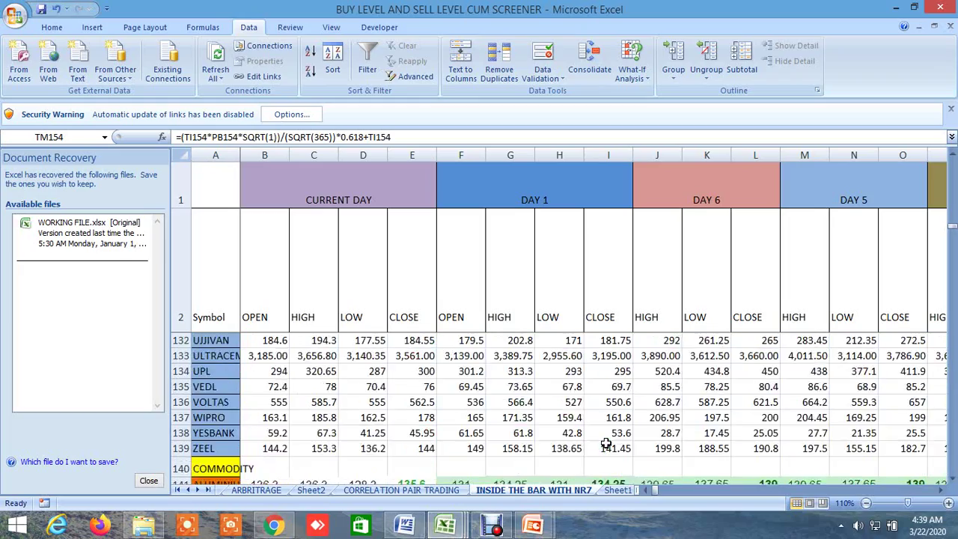
scroll(606, 442, up, 20)
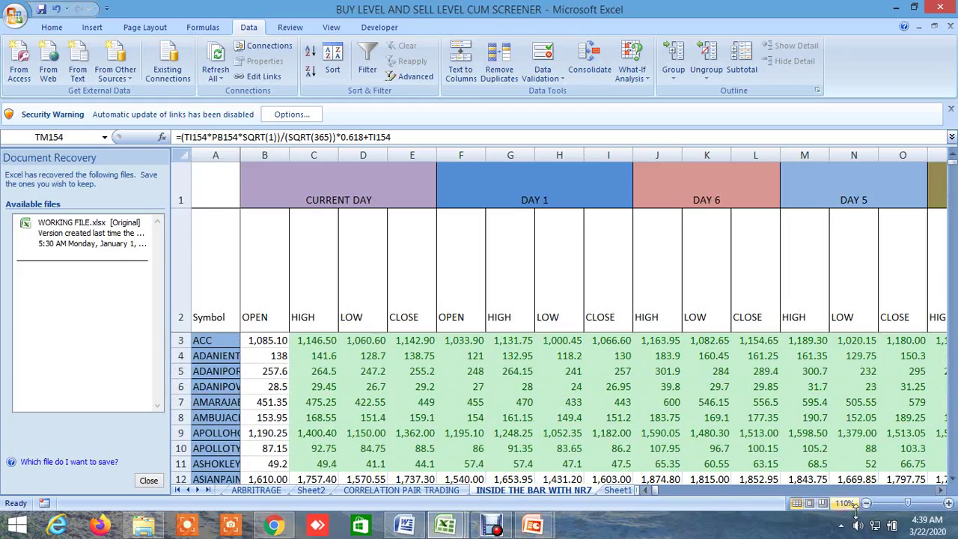
Step: Examine the stocks' INSIDE THE BAR signals in the 1 DAY, 2 DAY, NR7 and NR4 columns
click(941, 490)
click(941, 490)
drag(942, 493, 941, 494)
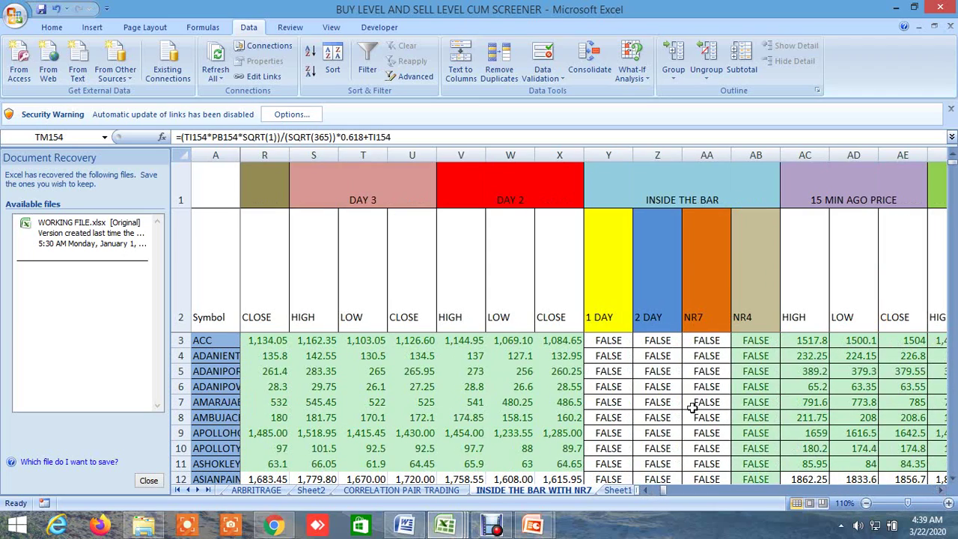
scroll(693, 408, down, 1)
scroll(689, 408, down, 6)
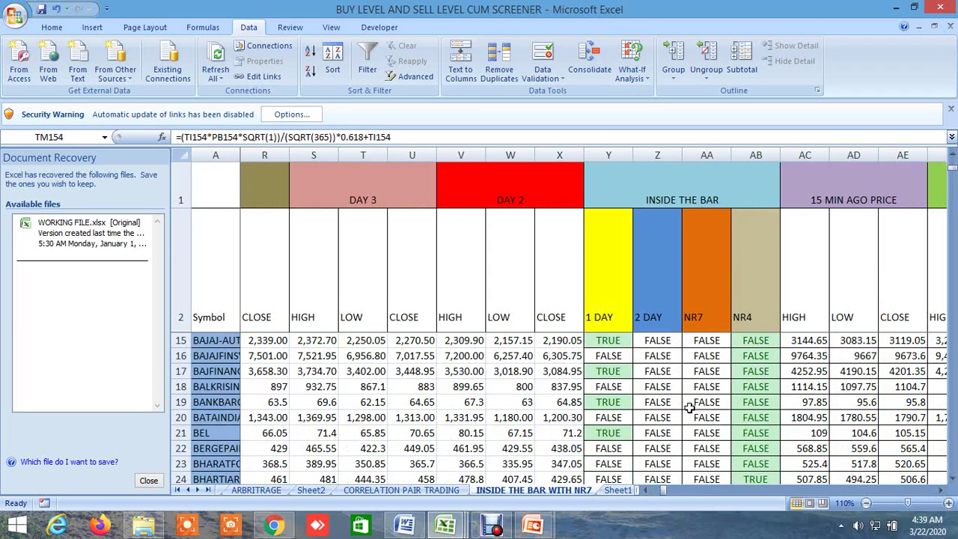
scroll(689, 407, down, 2)
scroll(689, 408, up, 9)
Step: Inspect the three black crows formulas in rows 11 and 23 and the POSITIVE HAMMER formula in row 17
click(941, 491)
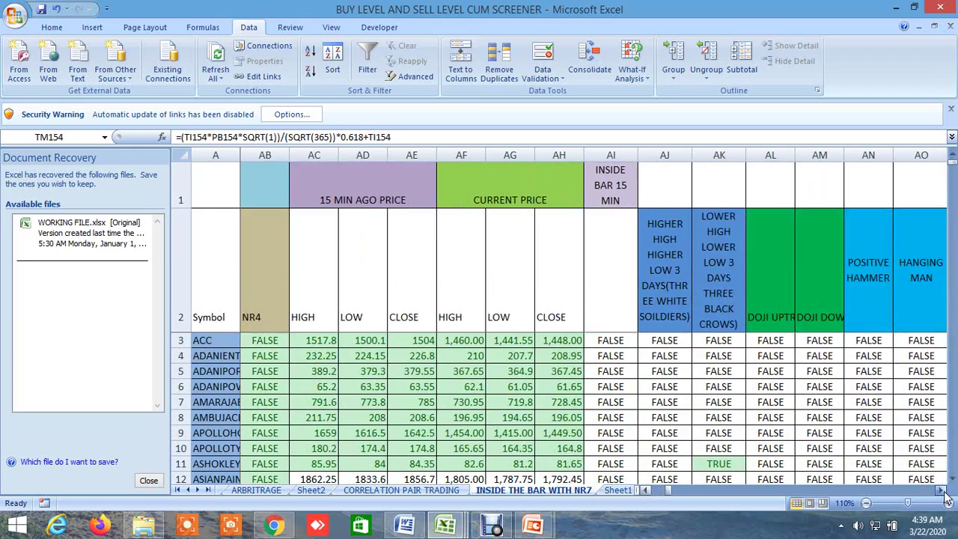
click(941, 491)
click(941, 491)
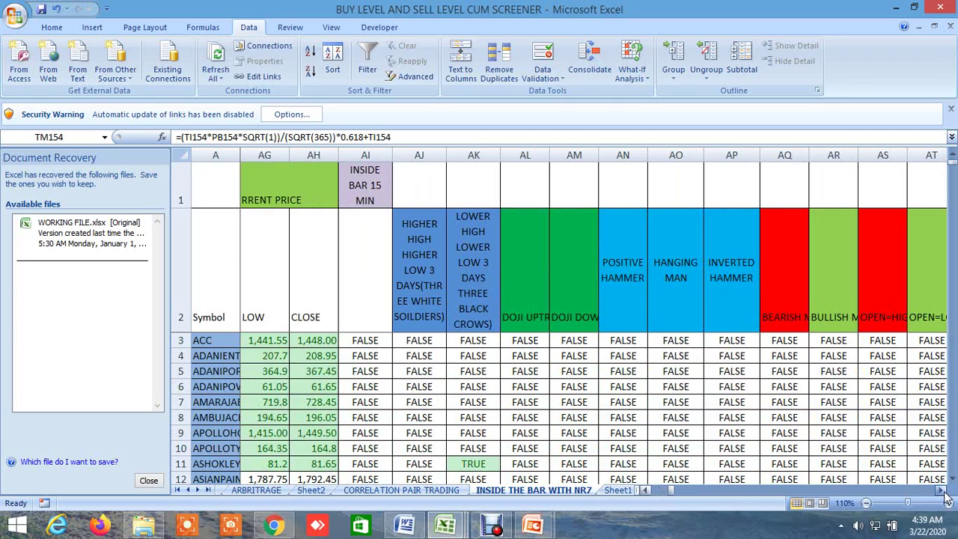
click(479, 458)
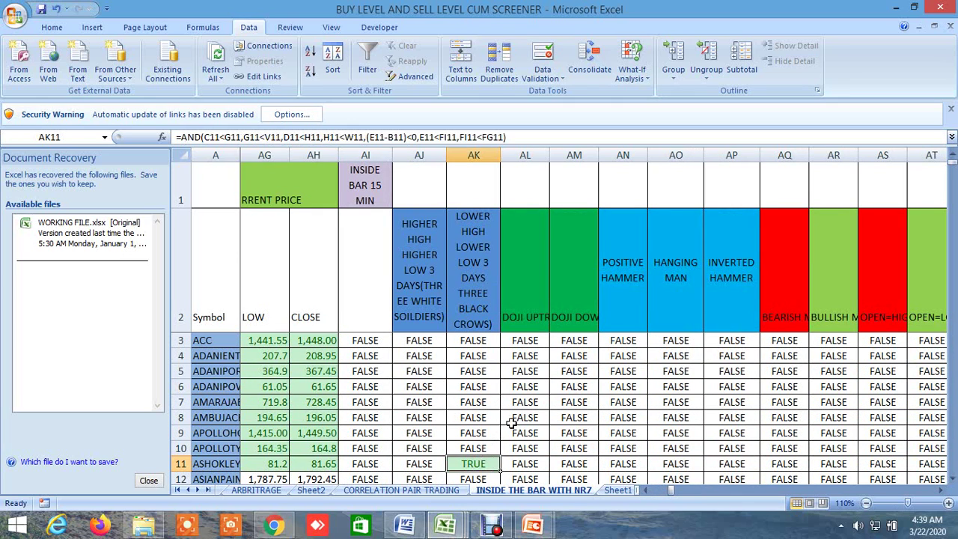
scroll(492, 414, down, 4)
click(473, 463)
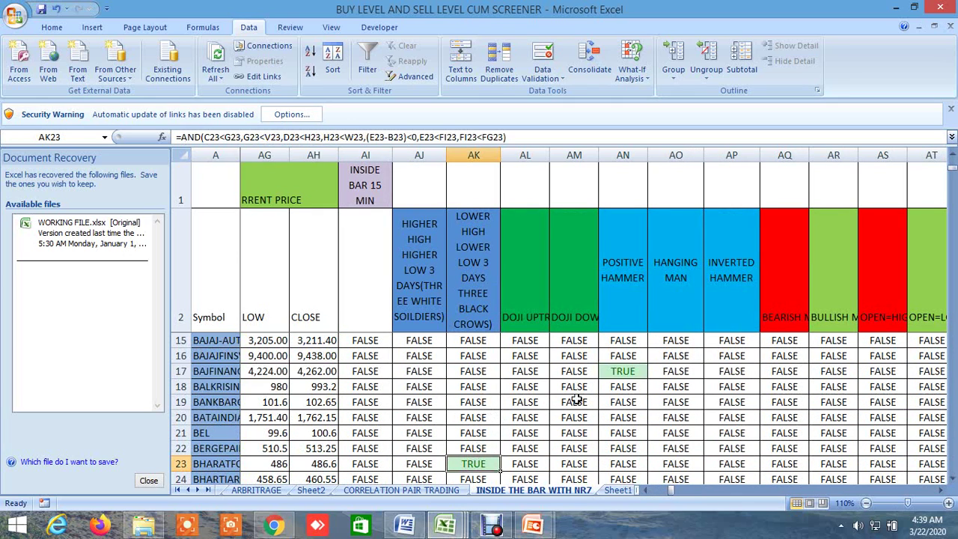
click(622, 372)
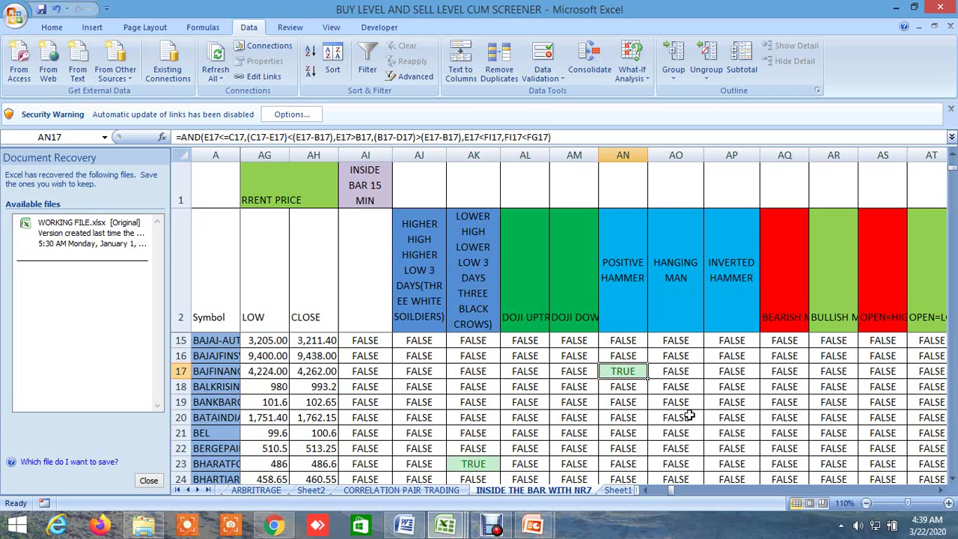
Step: Examine the BULLISH ENGULFING column and check its formulas for stocks such as ESCORTS, EXIDEIND and GRASIM
drag(941, 490, 941, 490)
click(940, 490)
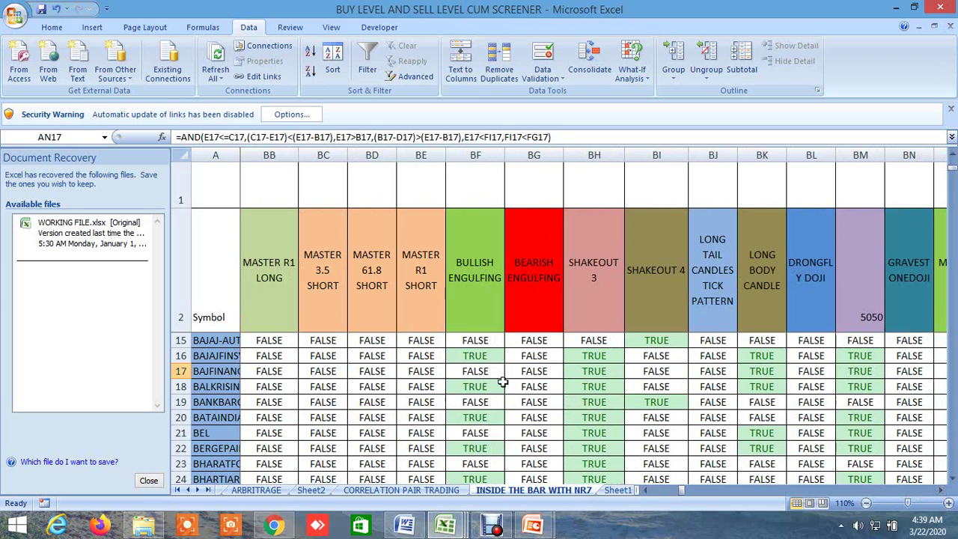
scroll(496, 376, up, 4)
scroll(486, 371, down, 6)
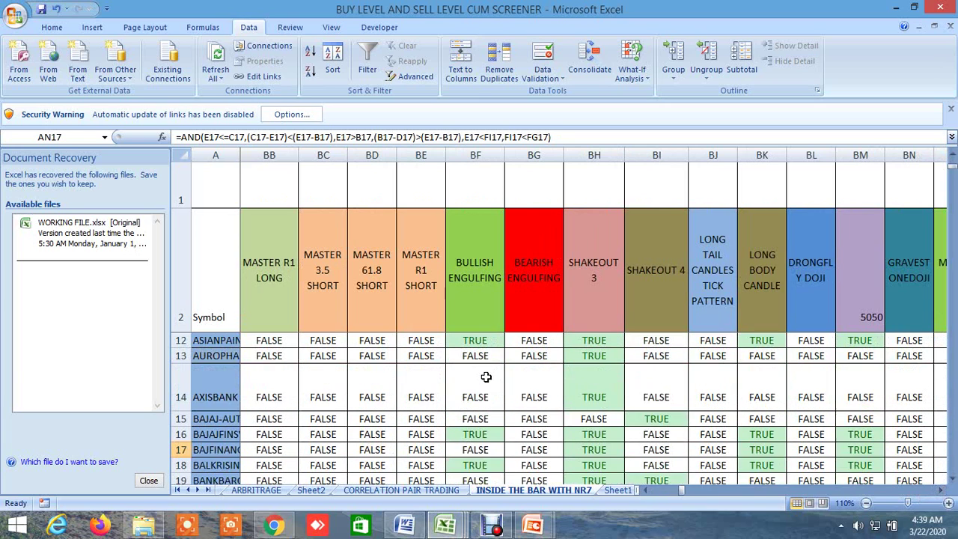
scroll(486, 375, down, 4)
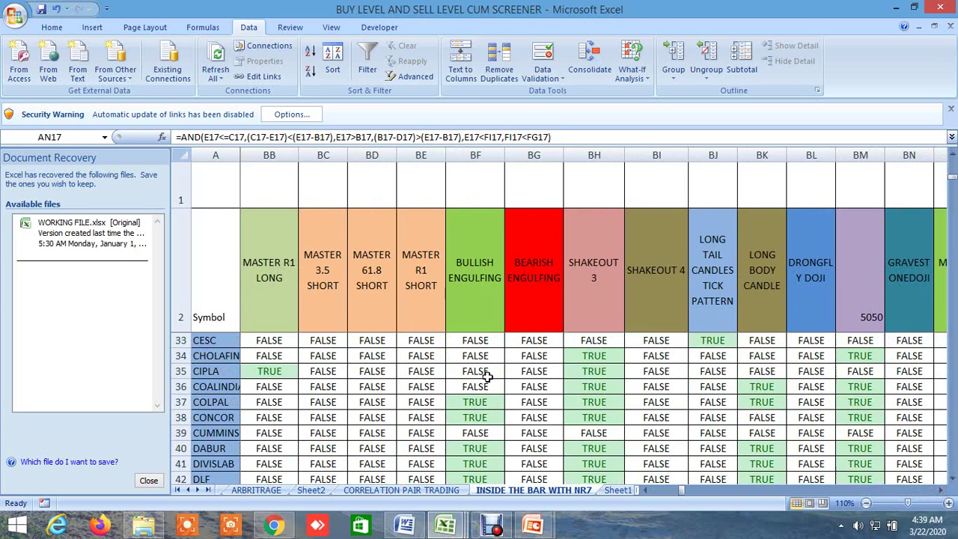
scroll(486, 375, down, 4)
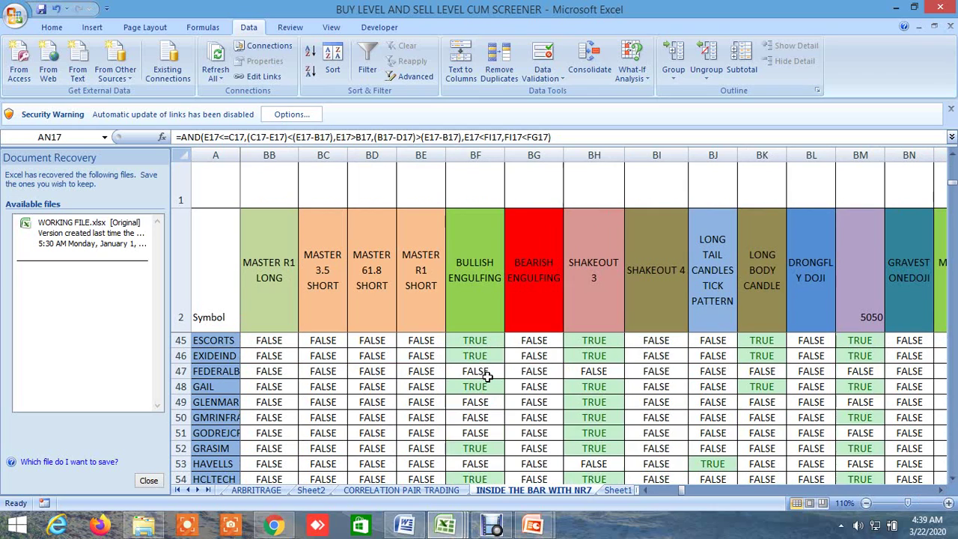
click(480, 340)
click(477, 358)
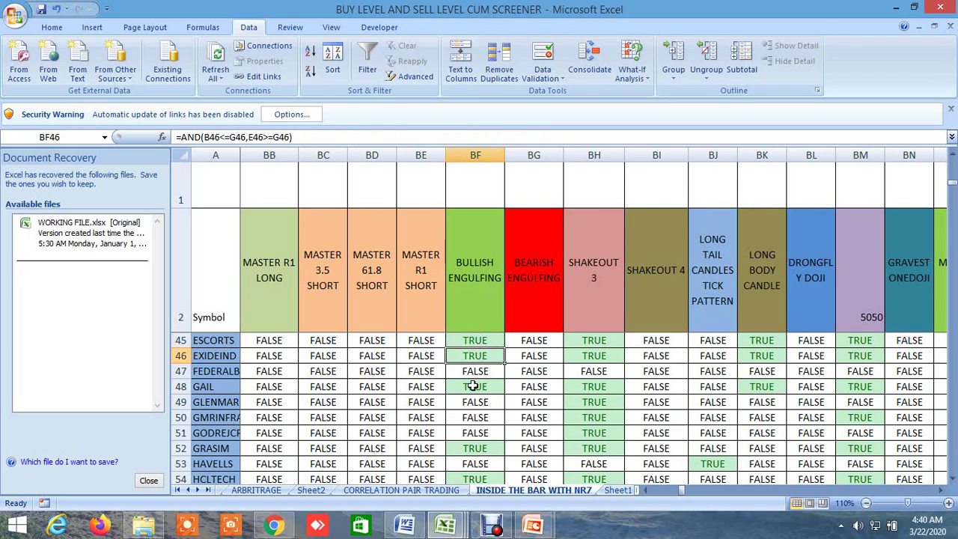
click(473, 386)
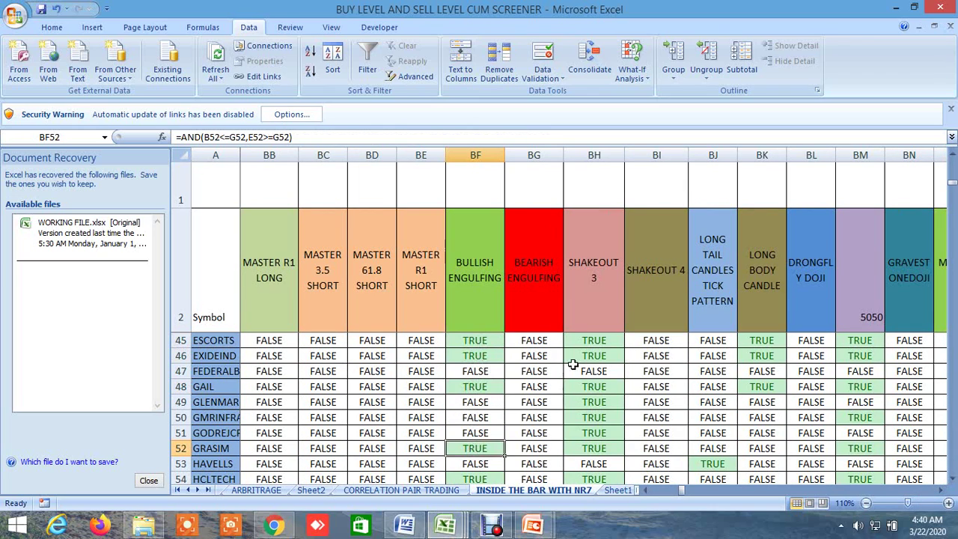
Step: Inspect the SHAKEOUT 3, LONG BODY CANDLE and LONG TAIL CANDLES formulas for the stocks in rows 45 to 53
click(596, 352)
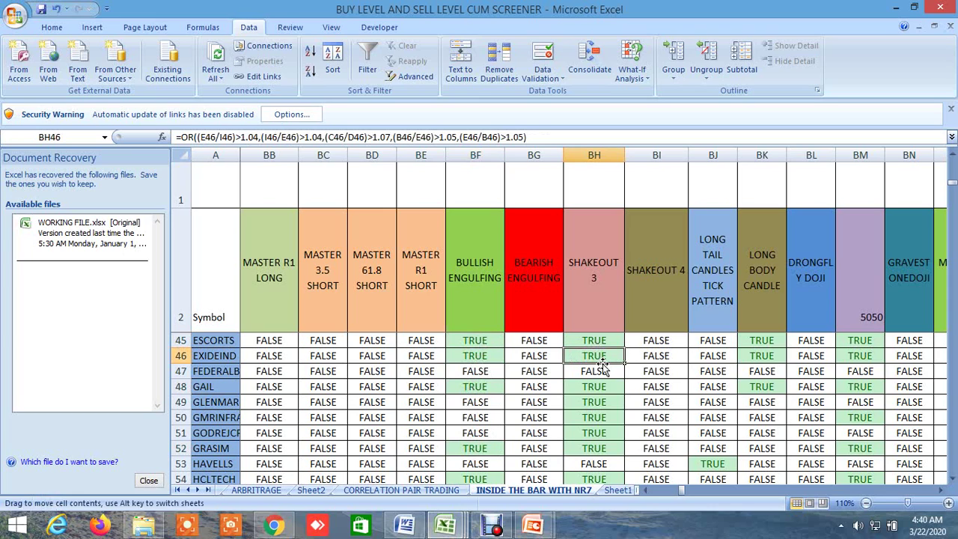
click(602, 386)
click(594, 408)
click(590, 435)
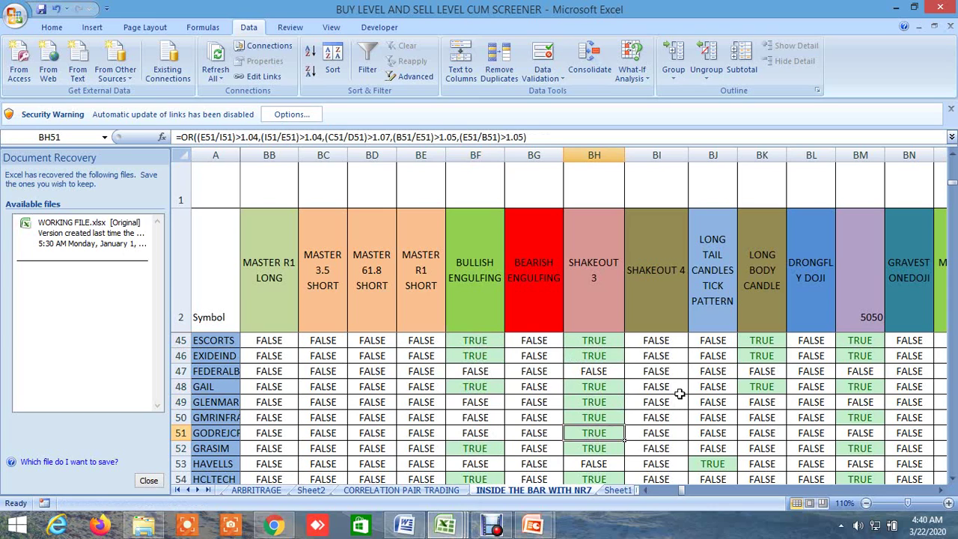
click(765, 342)
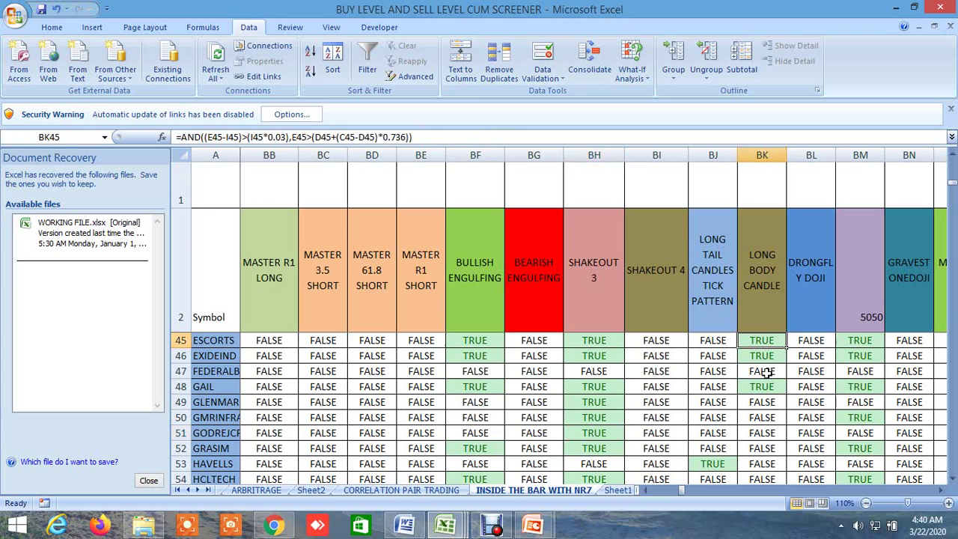
click(764, 372)
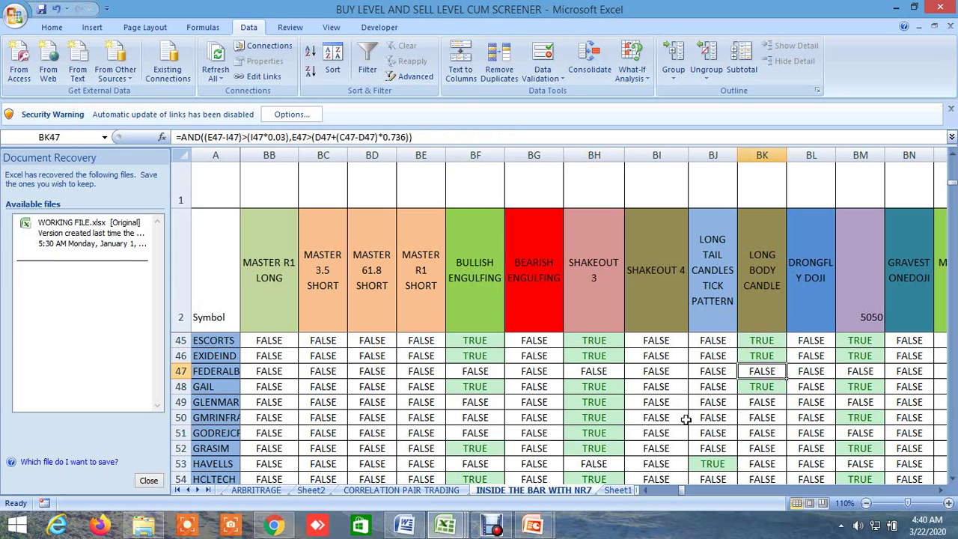
click(714, 461)
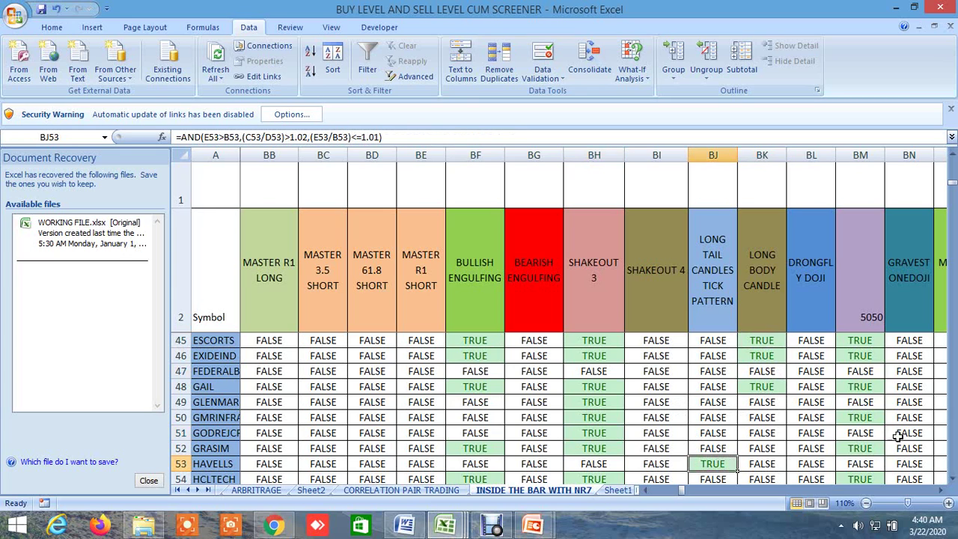
Step: Review the reversal pattern columns and check the BULLISH REVERSAL REAL MARKET formula in row 51
click(941, 491)
click(941, 491)
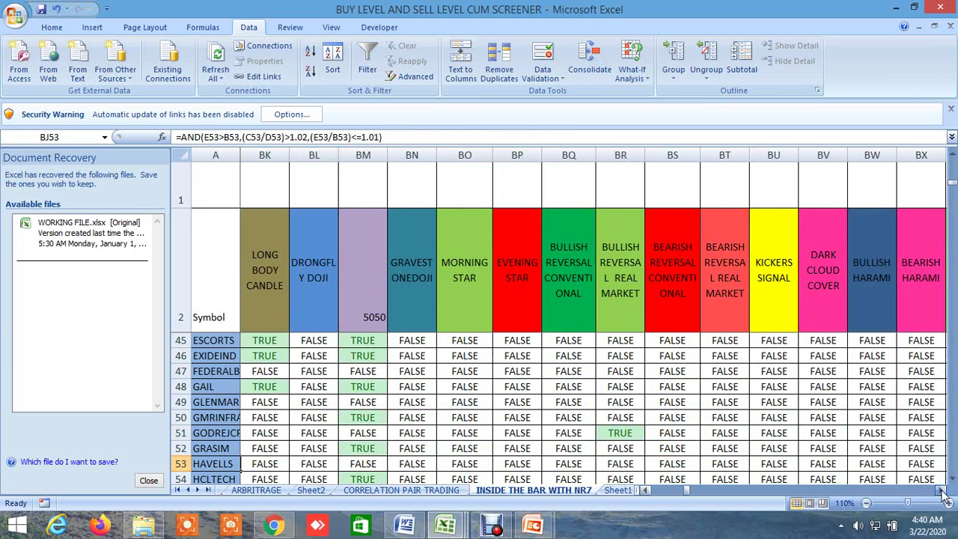
click(941, 491)
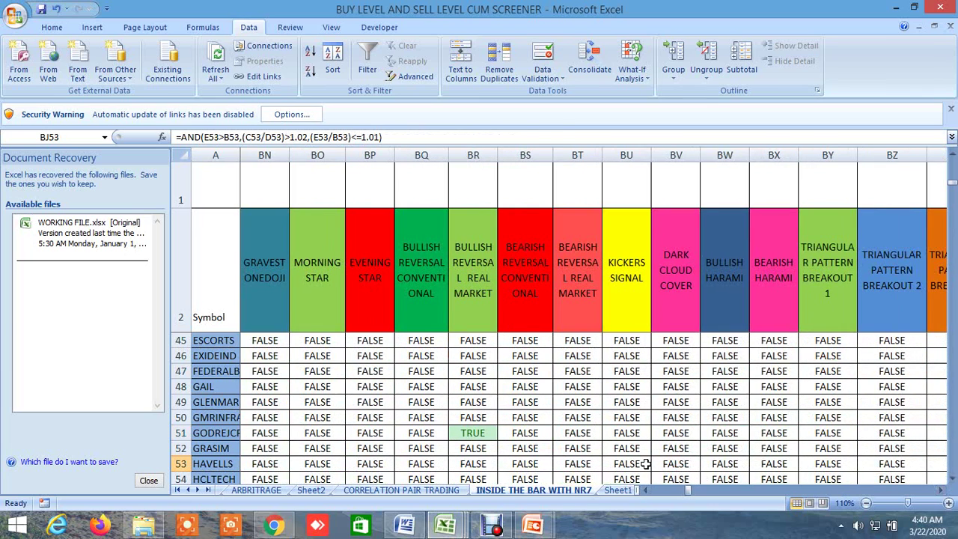
click(487, 432)
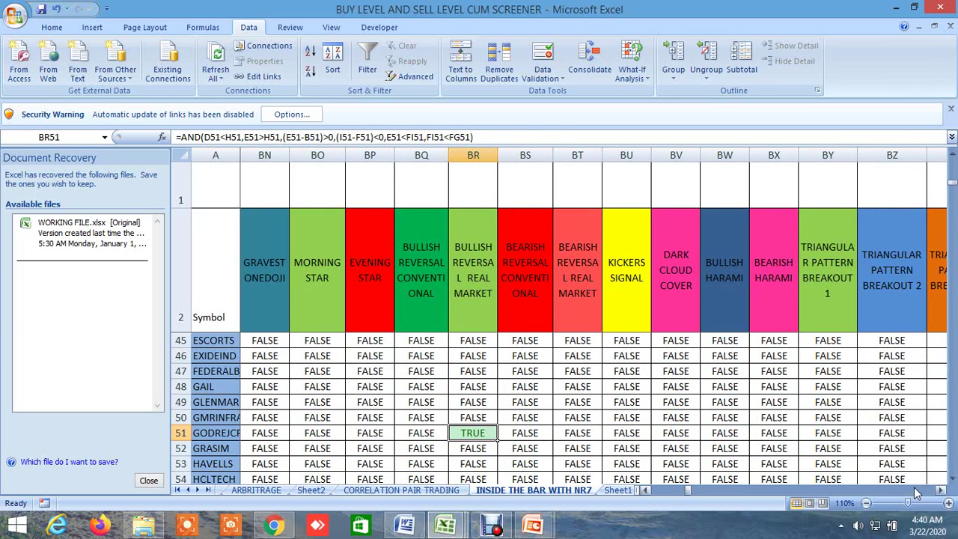
Step: Review the LTP position columns for the 1-year and 15-day buy and sell levels
drag(941, 491, 941, 491)
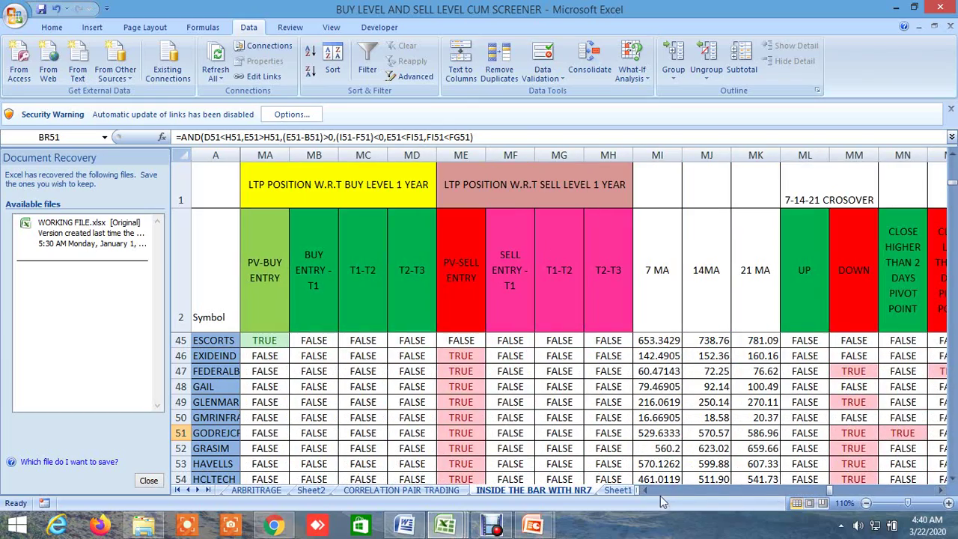
drag(644, 491, 647, 491)
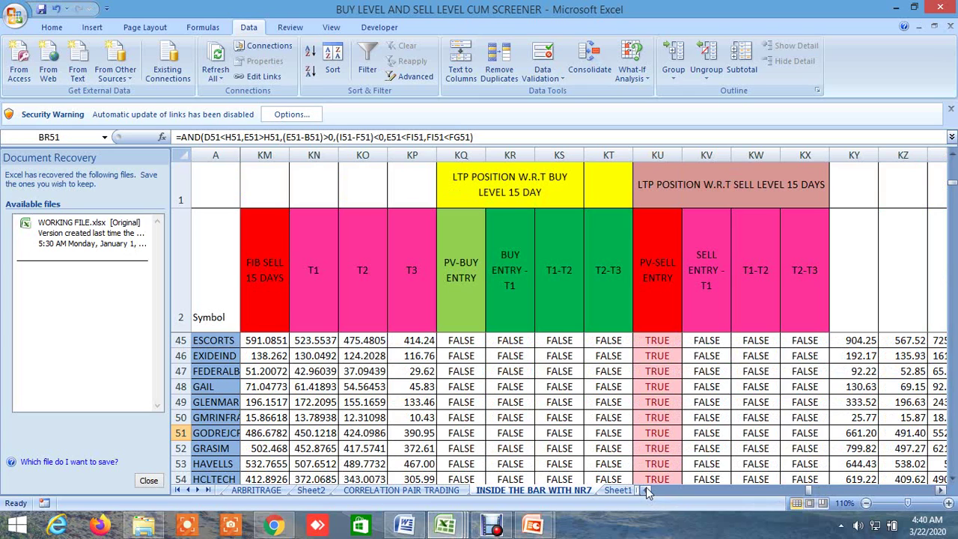
drag(646, 491, 656, 488)
drag(941, 491, 941, 494)
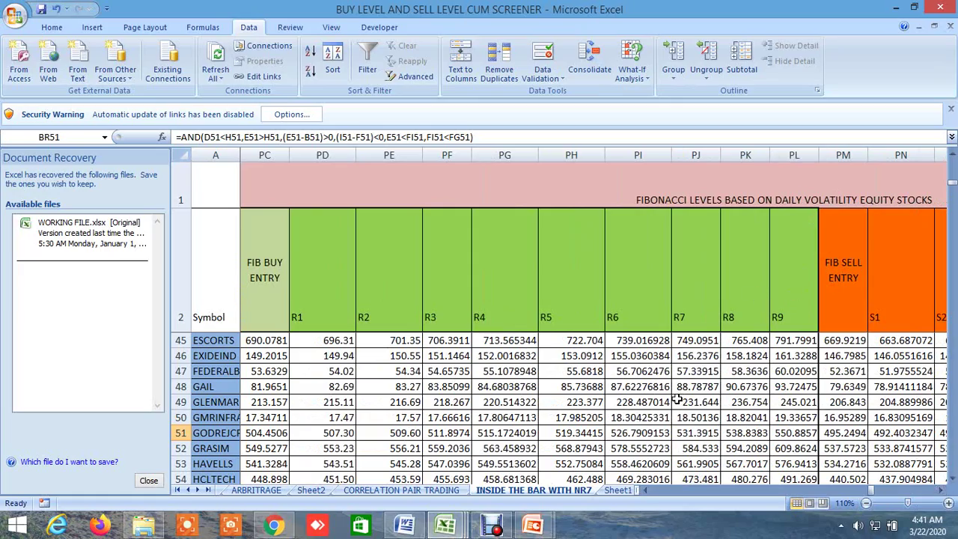
Step: Examine the Fibonacci levels based on daily volatility for the commodity, BANKNIFTY and NIFTY rows, through to the sell entry and S1 to S9
scroll(677, 400, down, 5)
scroll(677, 400, down, 20)
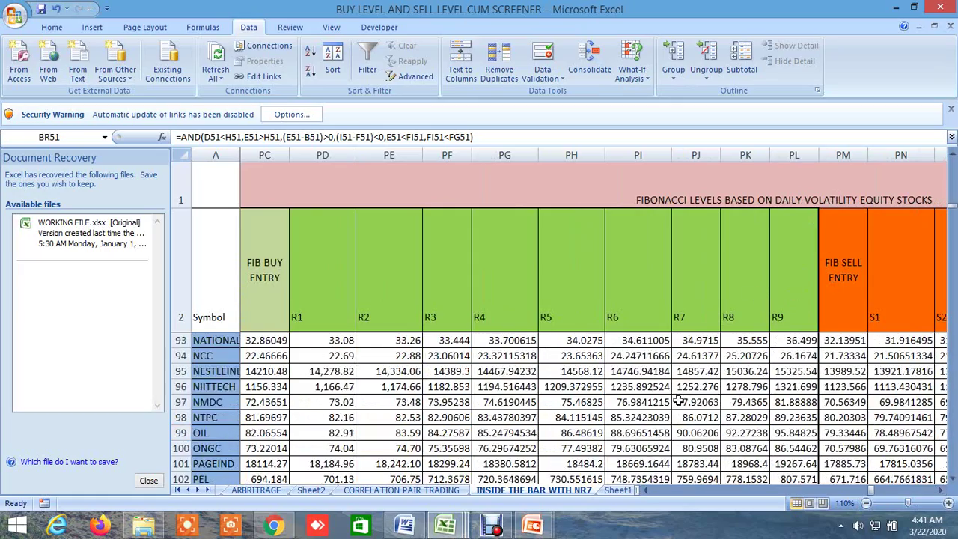
scroll(678, 401, down, 1)
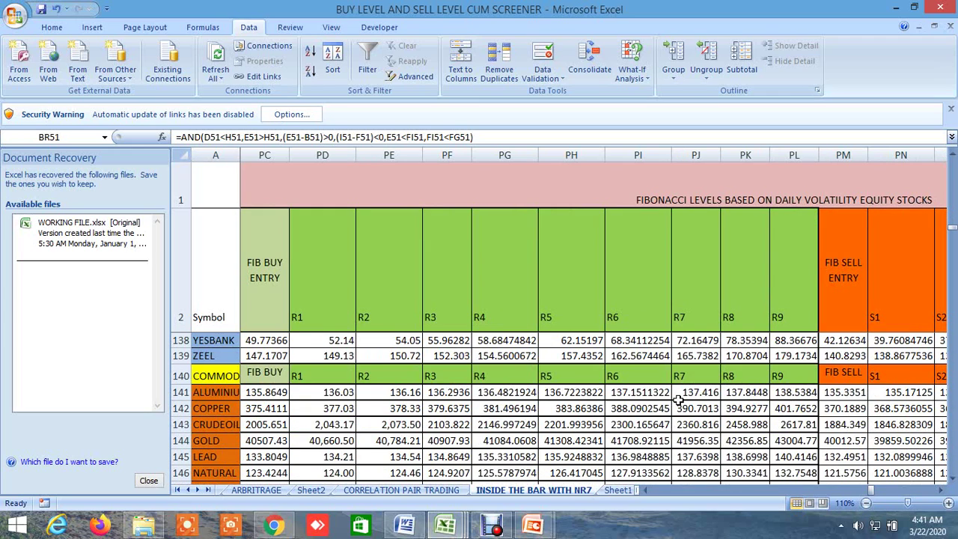
scroll(678, 402, down, 1)
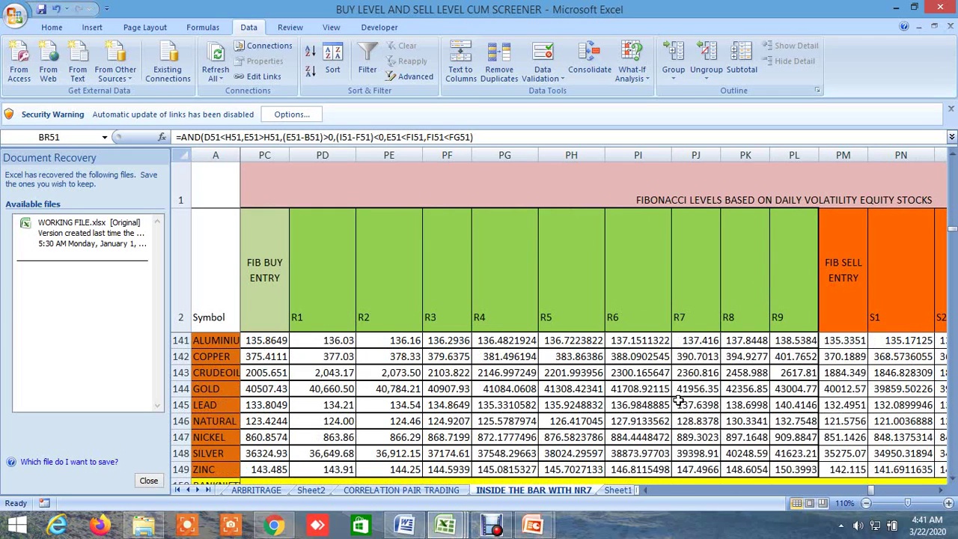
scroll(678, 401, down, 2)
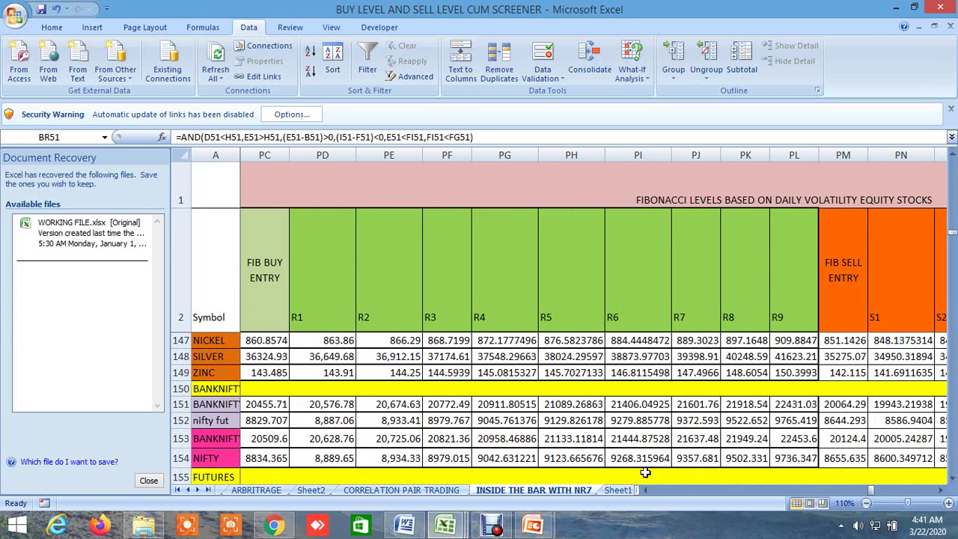
click(941, 490)
click(941, 490)
click(941, 490)
click(941, 490)
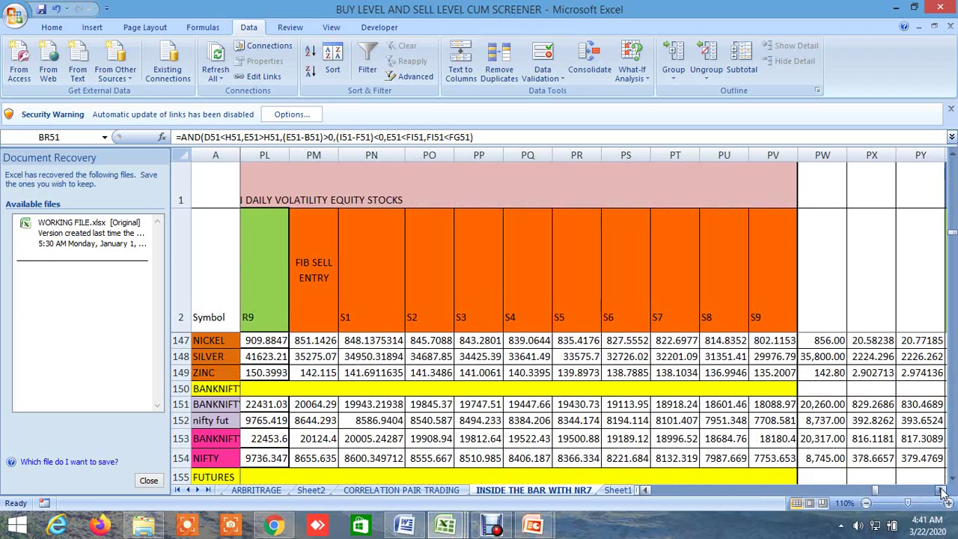
Step: Examine the buy-side Gann angle levels R1 to R11 for the commodity and index rows
click(941, 490)
click(941, 490)
click(942, 490)
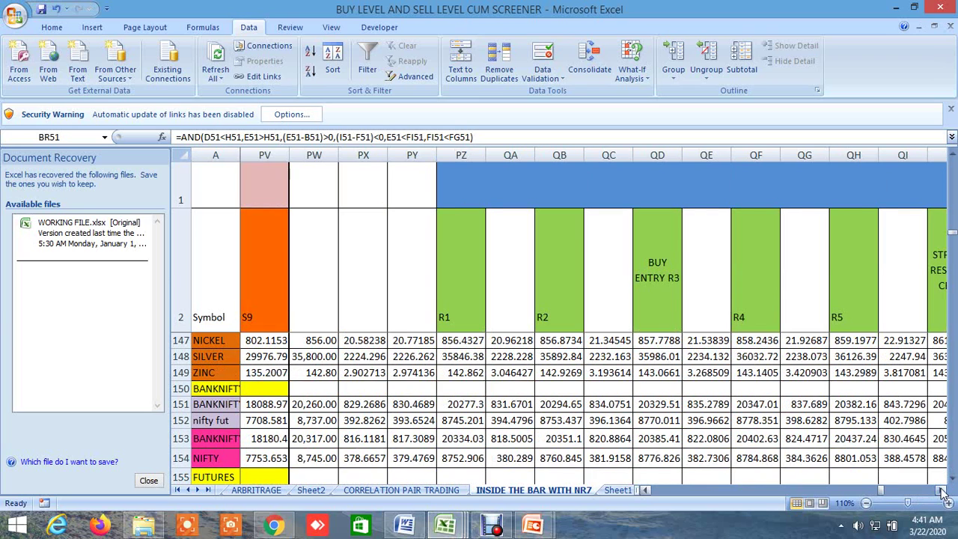
click(941, 490)
click(941, 490)
click(942, 490)
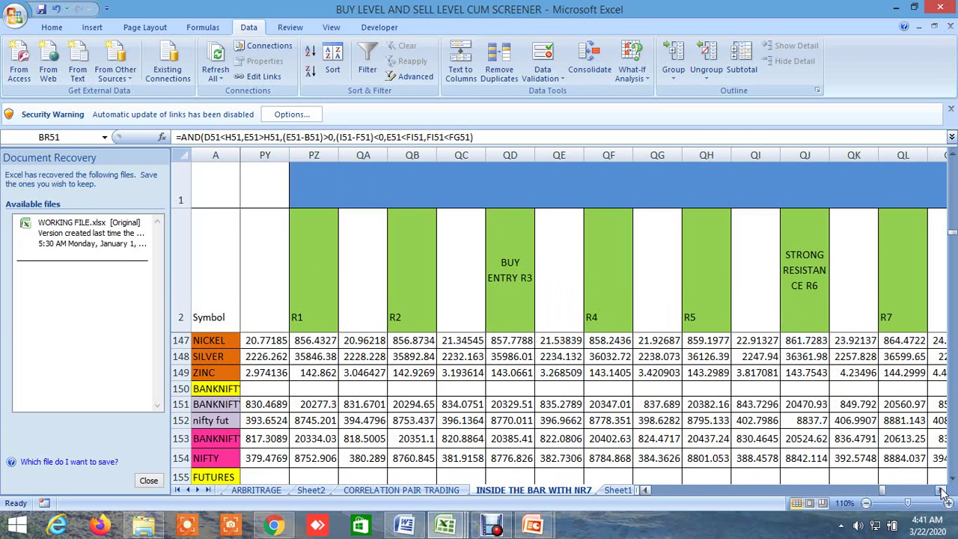
click(941, 490)
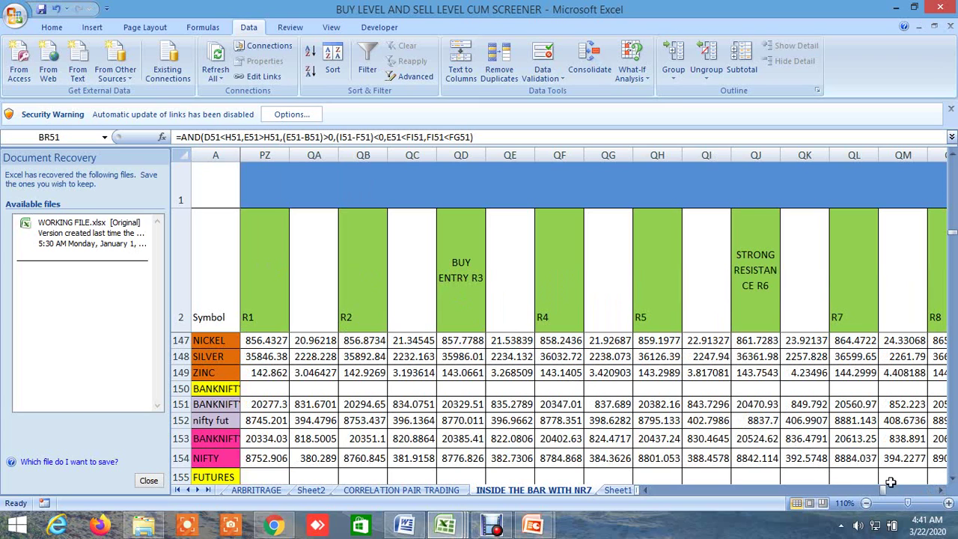
click(935, 490)
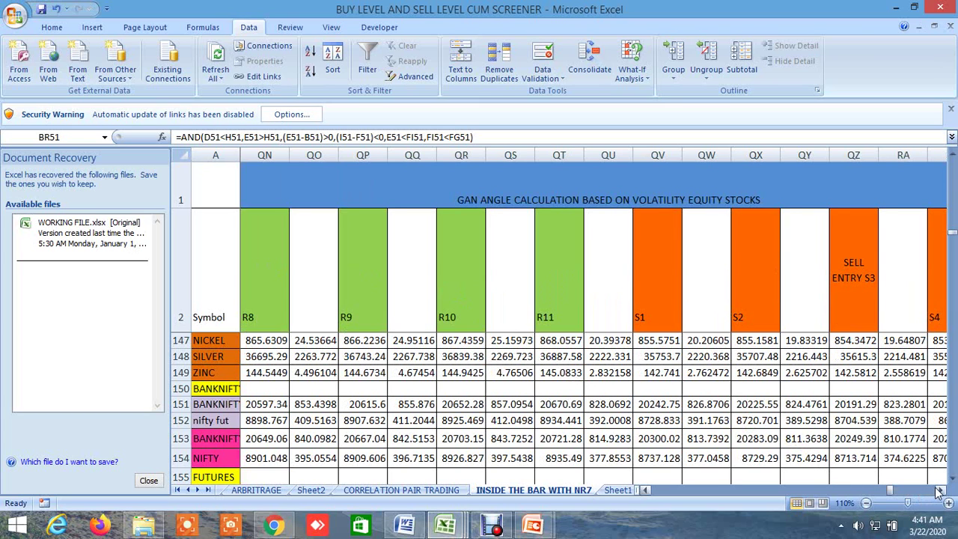
Step: Examine the sell-side Gann angle levels S1 to S11, including SELL ENTRY S3 and STRONG SUPPORT S6, for the same rows
click(940, 490)
click(941, 490)
click(940, 490)
click(941, 490)
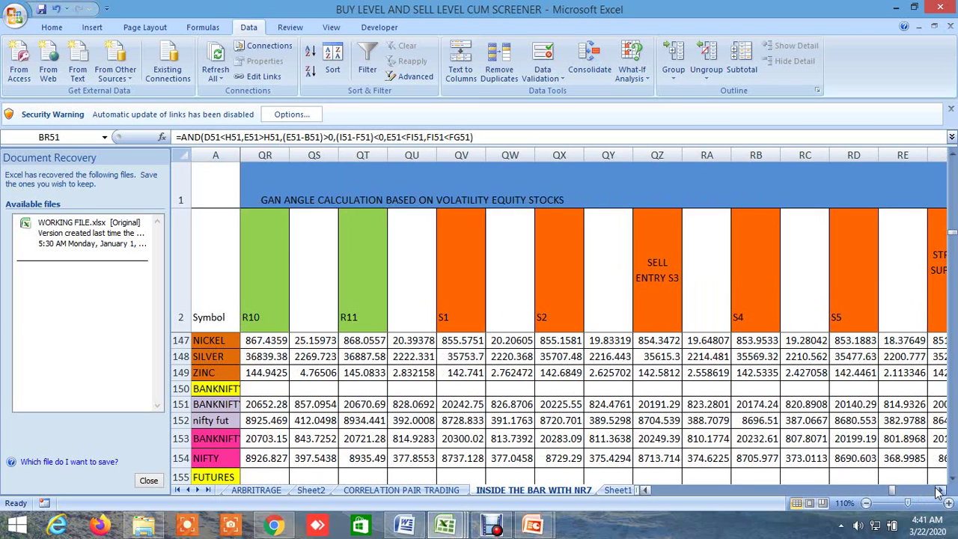
click(939, 490)
click(939, 490)
click(939, 490)
click(939, 490)
click(939, 490)
click(939, 490)
click(939, 490)
click(939, 490)
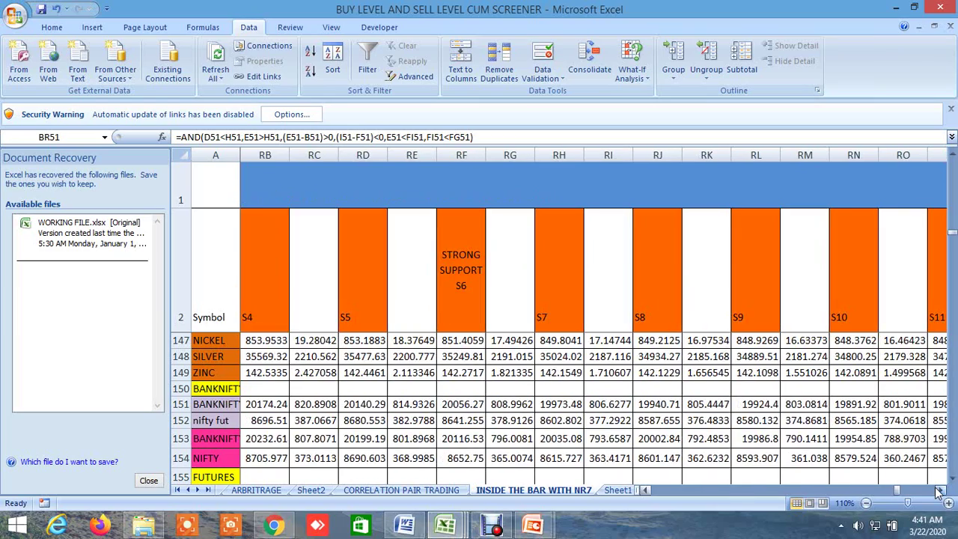
Step: Review the green Gann degree columns based on volatility, from 12.5 to 360, for the commodity and index rows
click(939, 490)
click(939, 490)
click(939, 491)
click(939, 491)
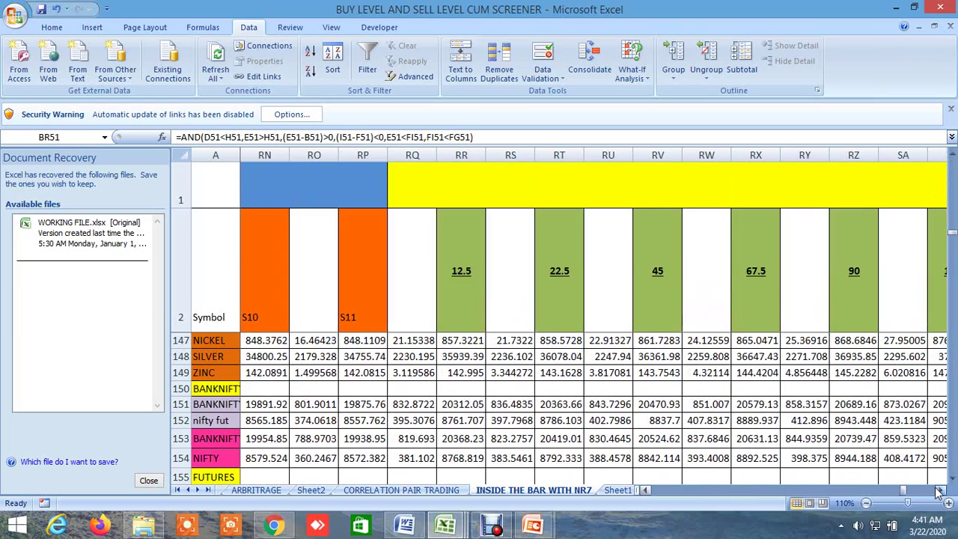
click(939, 490)
click(939, 490)
click(939, 490)
click(939, 490)
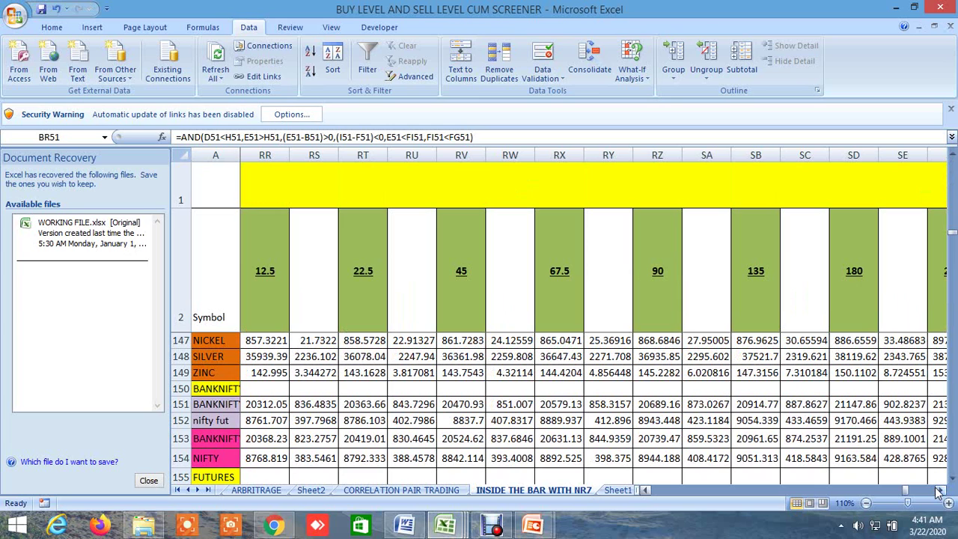
click(939, 490)
click(939, 490)
click(939, 490)
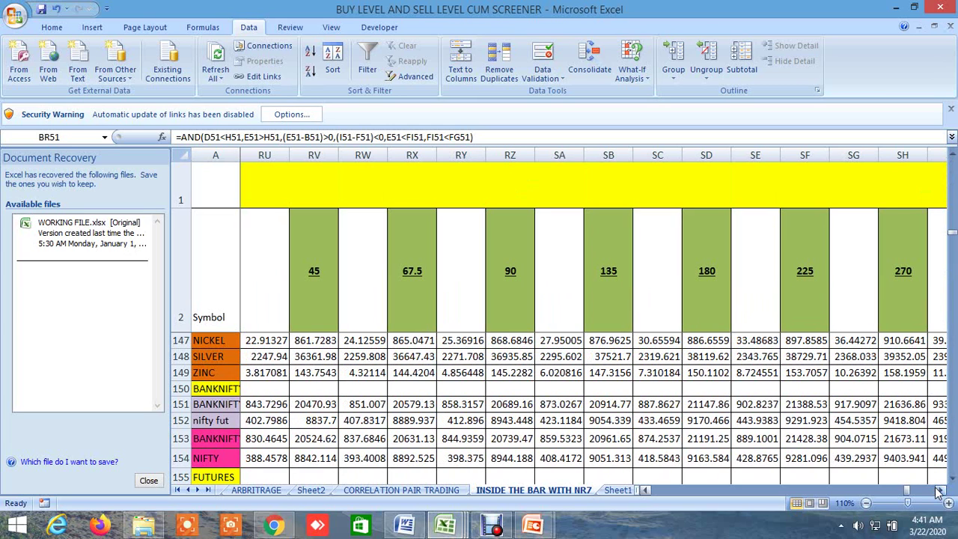
click(939, 490)
click(939, 490)
click(939, 490)
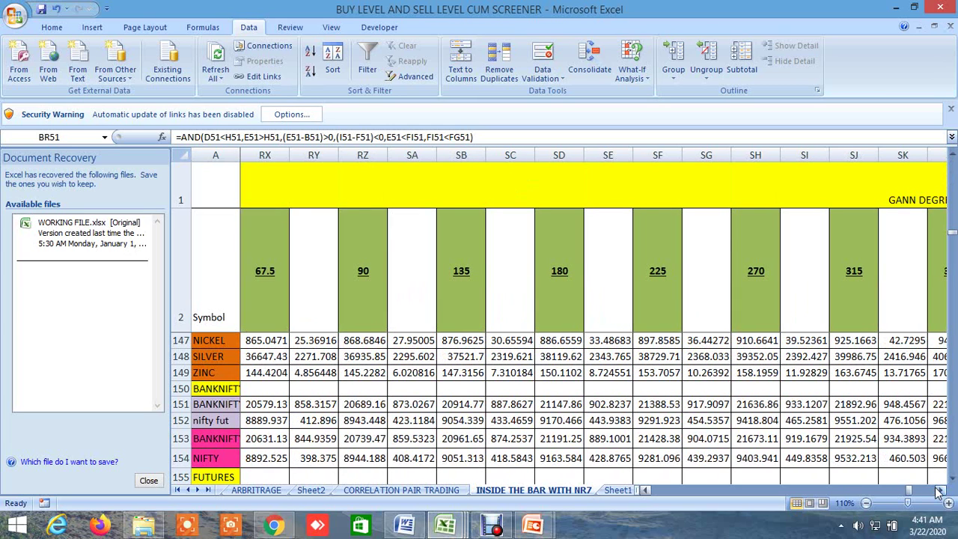
click(939, 490)
click(939, 490)
click(939, 490)
click(939, 490)
click(939, 490)
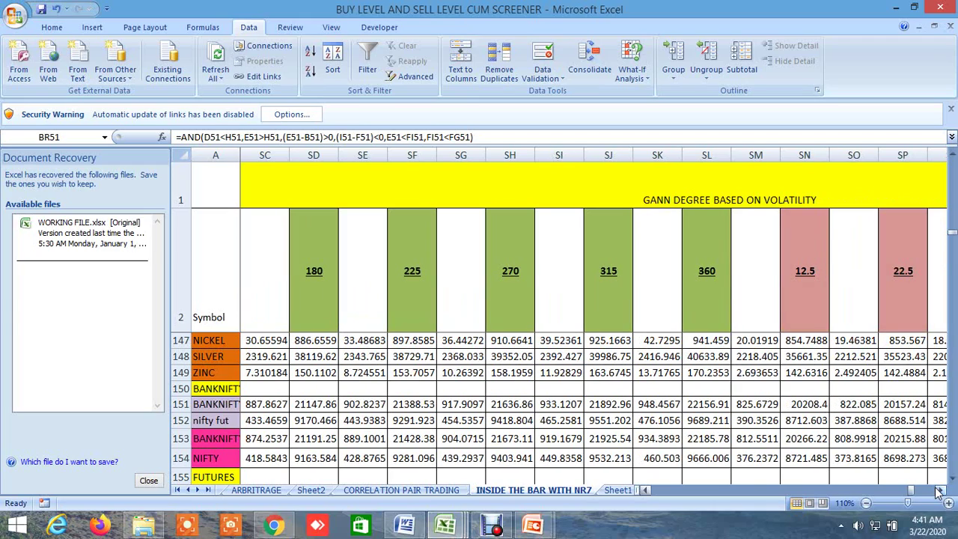
Step: Review the red Gann degree columns based on volatility, from 12.5 to 360, for the commodity and index rows
click(939, 490)
click(939, 490)
click(939, 490)
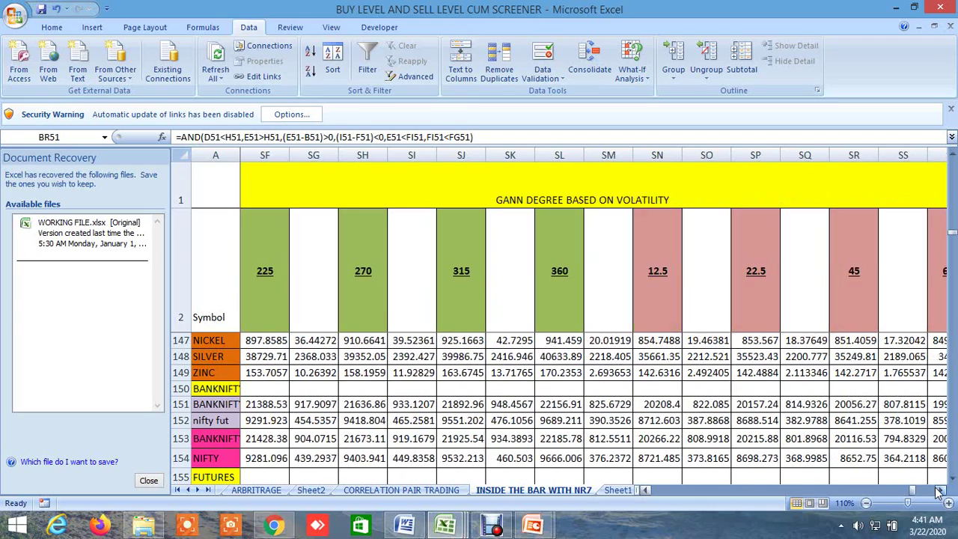
click(939, 490)
click(939, 490)
click(939, 490)
click(939, 490)
click(939, 490)
click(939, 490)
click(939, 490)
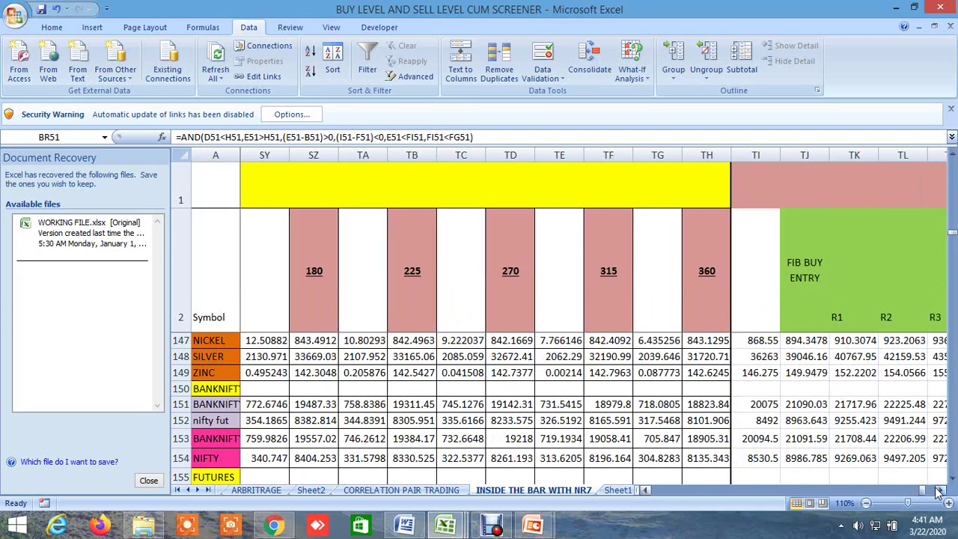
Step: Examine the Fibonacci levels based on 1 standard deviation, from FIB BUY ENTRY through R9 and from FIB SELL ENTRY through S9
click(939, 490)
click(939, 490)
click(939, 490)
click(939, 490)
click(939, 490)
click(939, 490)
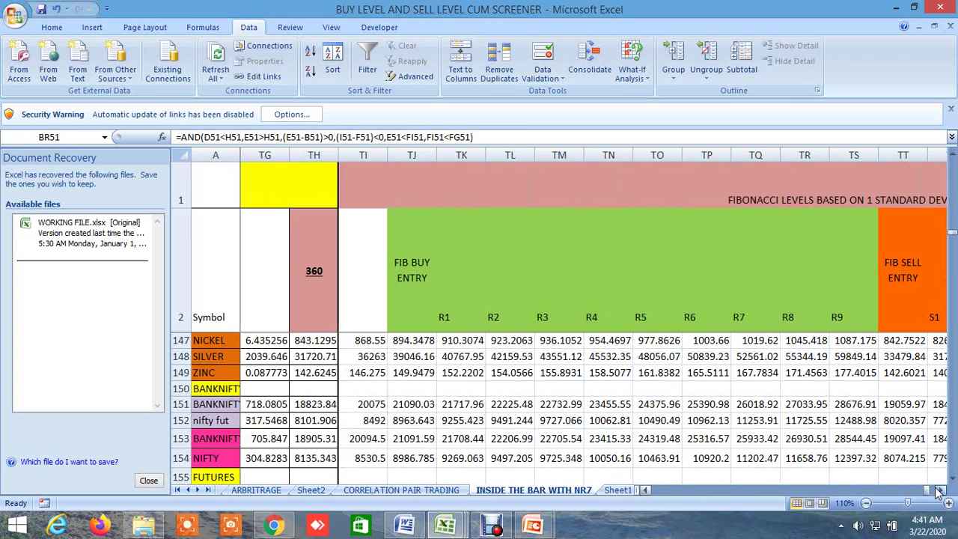
click(939, 490)
click(939, 490)
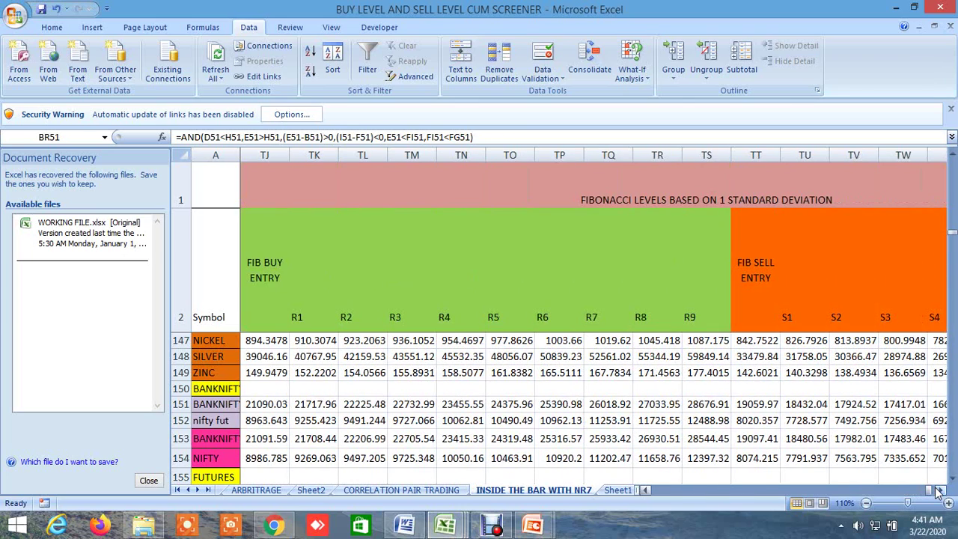
click(939, 490)
click(939, 491)
click(939, 490)
click(939, 490)
click(939, 490)
click(939, 490)
click(939, 490)
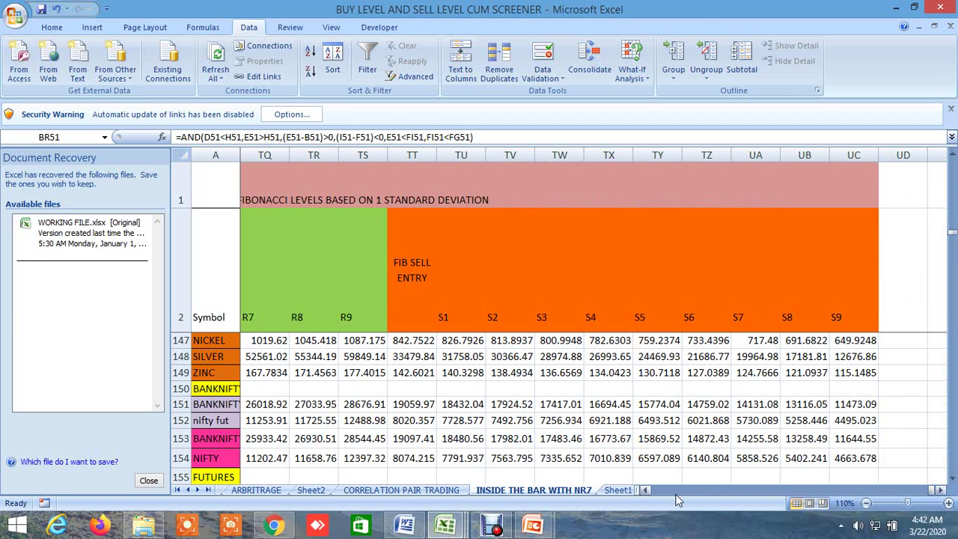
Step: Return to the buy side of the 1 standard deviation Fibonacci levels and go through the FIB BUY ENTRY and R1 to R6 headers
click(642, 491)
click(642, 490)
click(642, 490)
click(642, 490)
click(642, 490)
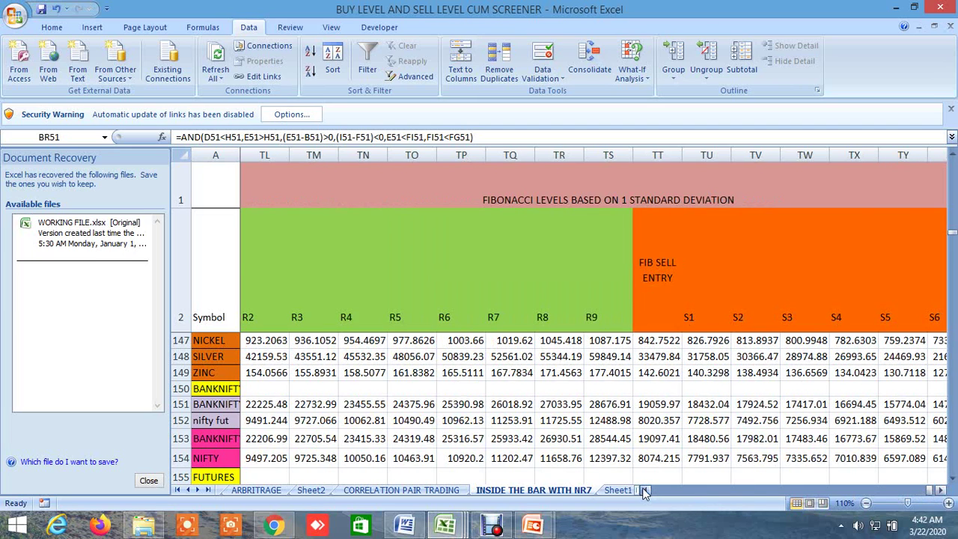
click(642, 490)
click(642, 491)
click(642, 491)
click(642, 490)
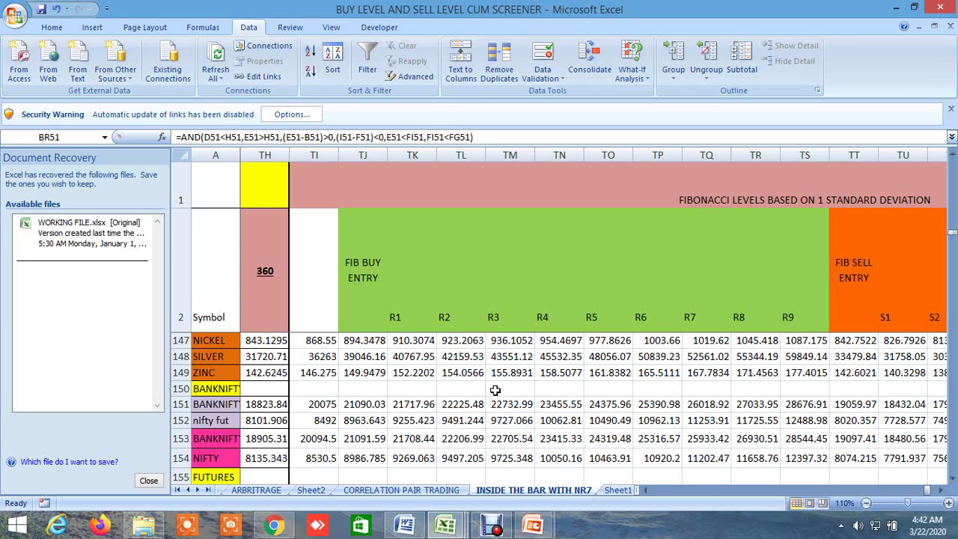
click(367, 280)
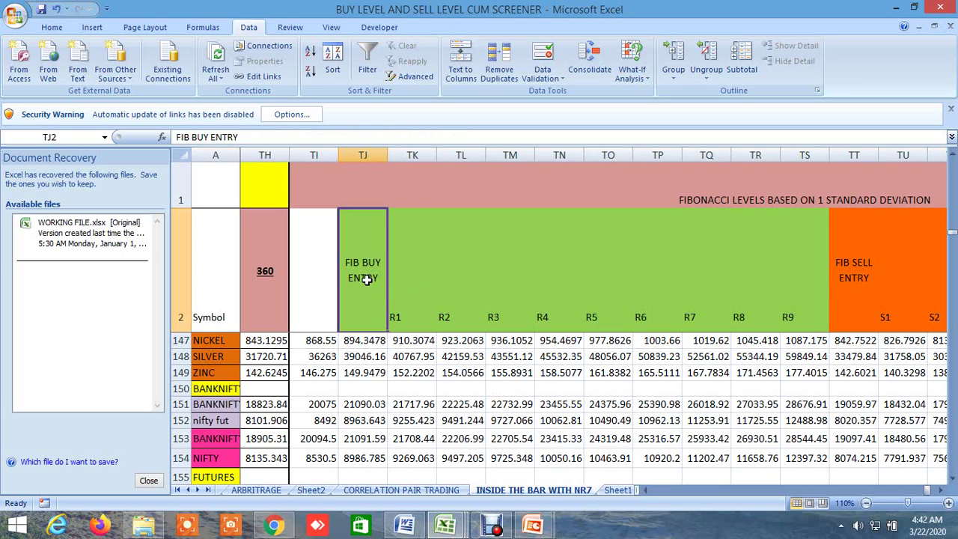
click(403, 288)
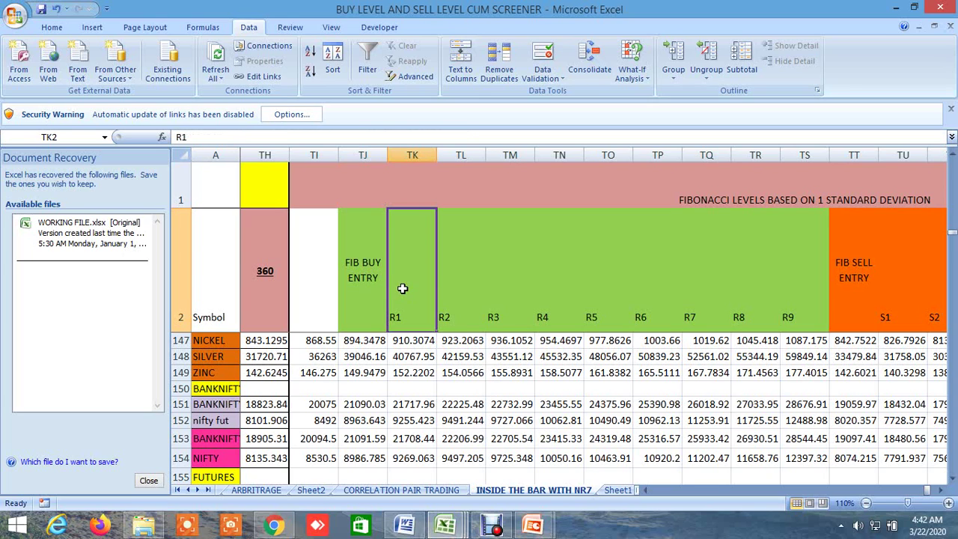
click(452, 276)
click(499, 271)
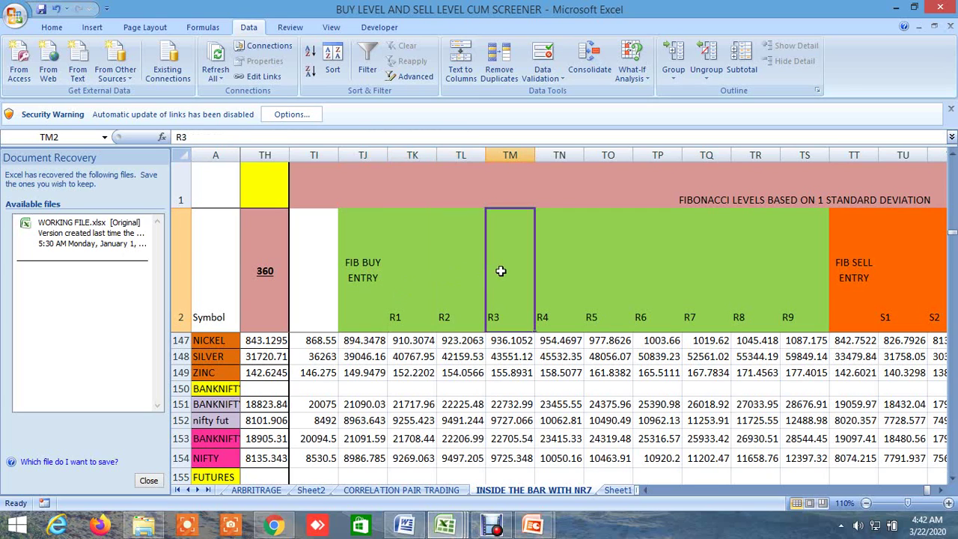
click(553, 271)
click(587, 272)
click(636, 271)
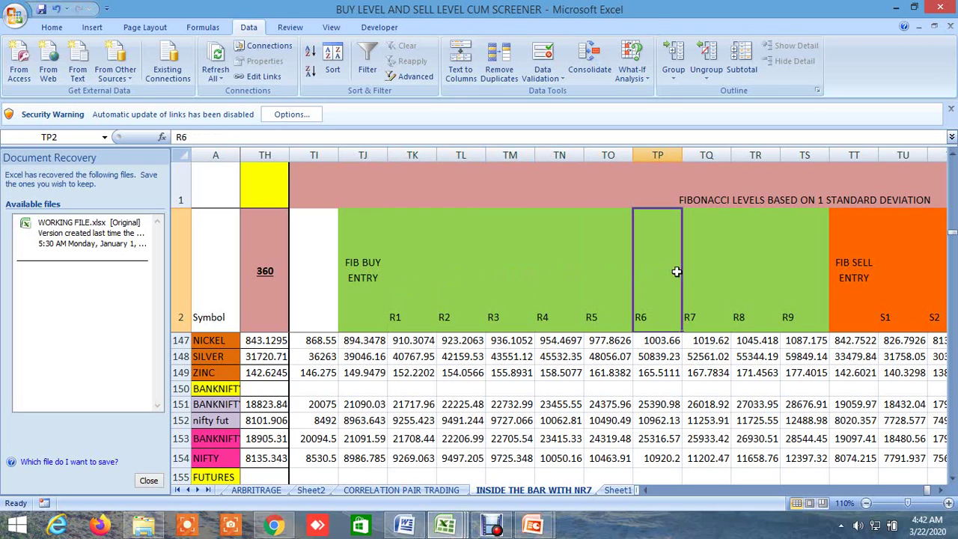
click(492, 524)
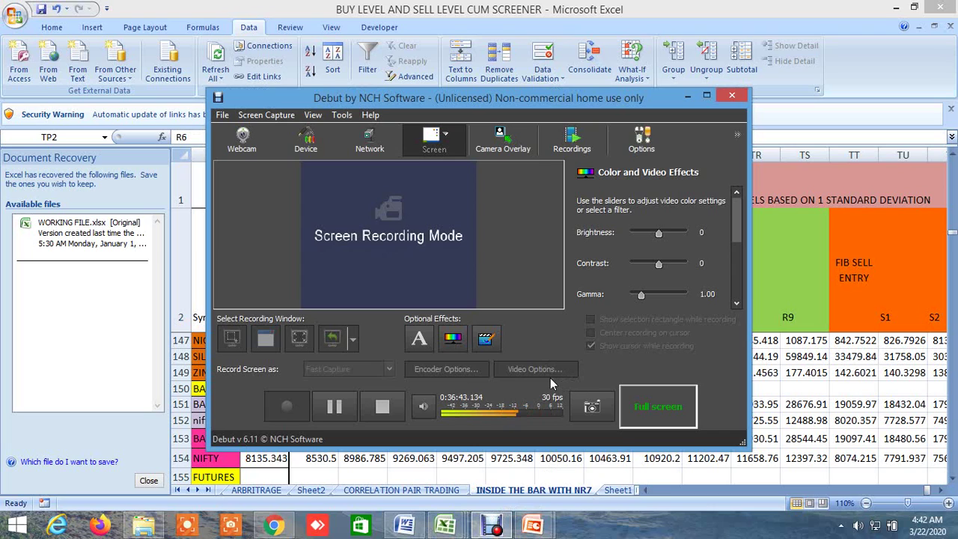